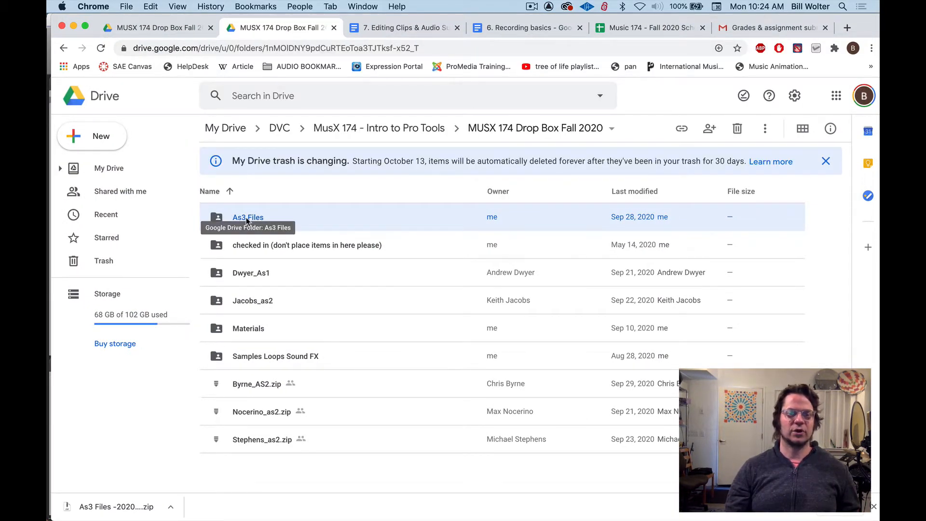
Open the As3 Files folder in Google Drive and look through its shared WAV files
double_click(248, 219)
scroll(299, 241, down, 20)
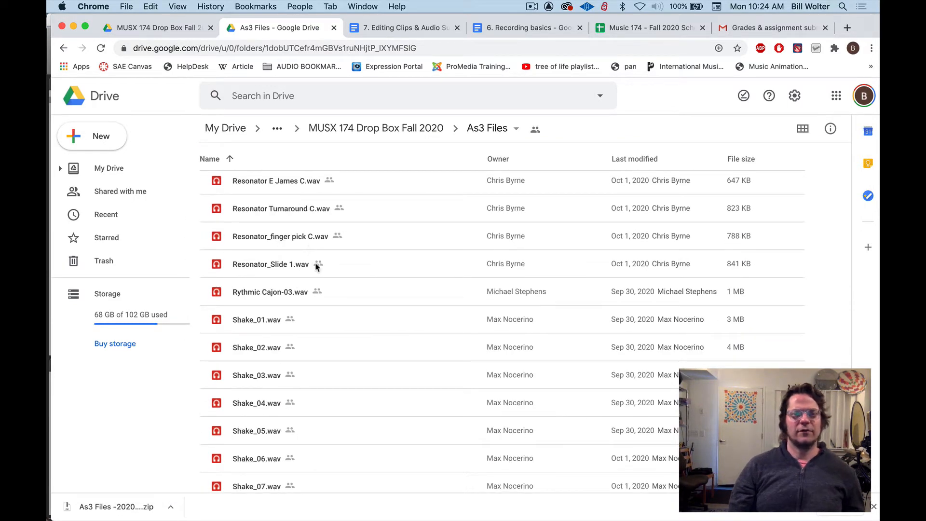
scroll(316, 265, down, 5)
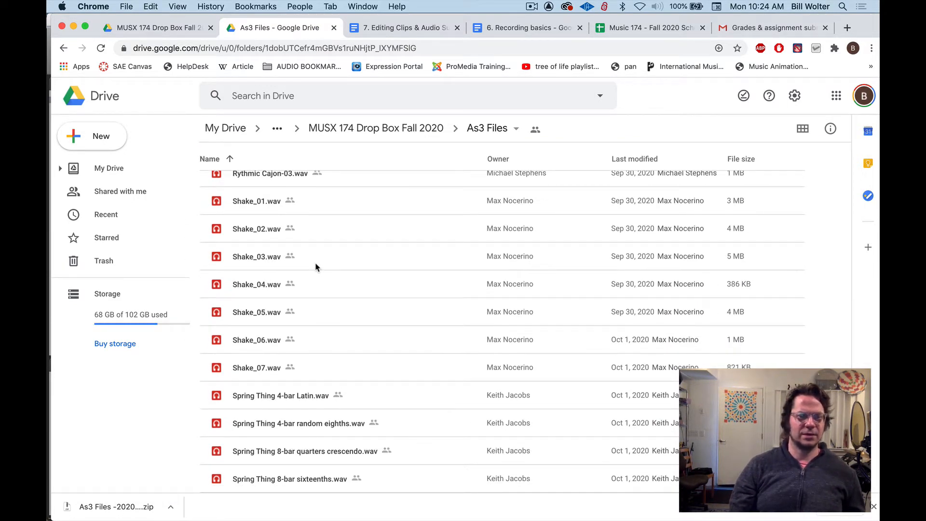
scroll(306, 241, up, 20)
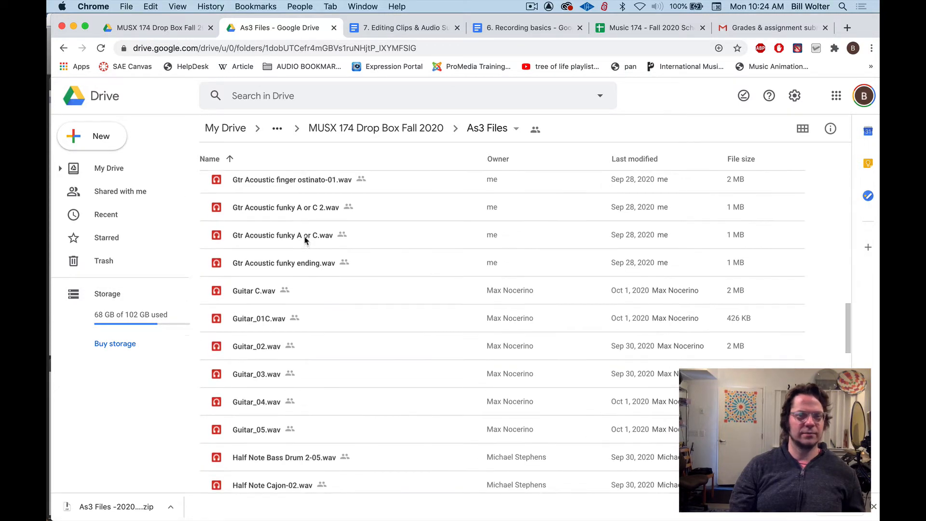
scroll(304, 241, down, 20)
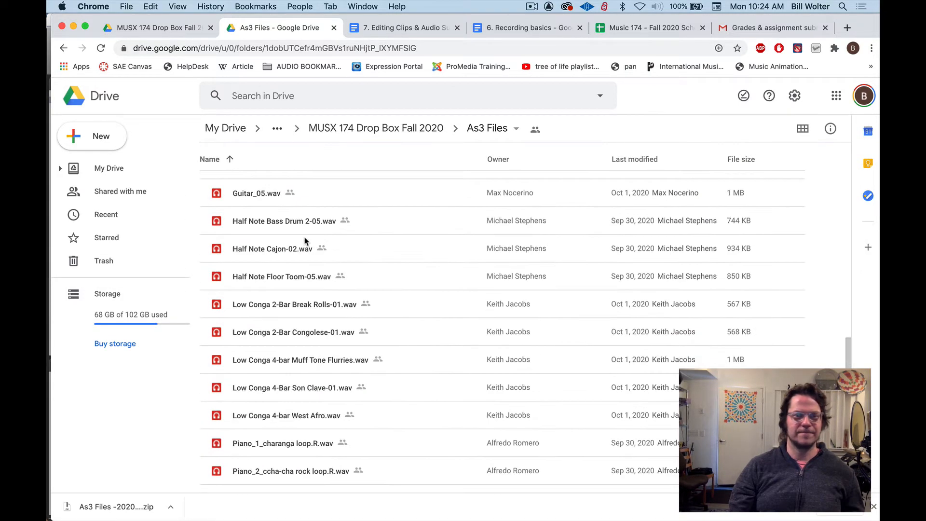
scroll(288, 243, up, 8)
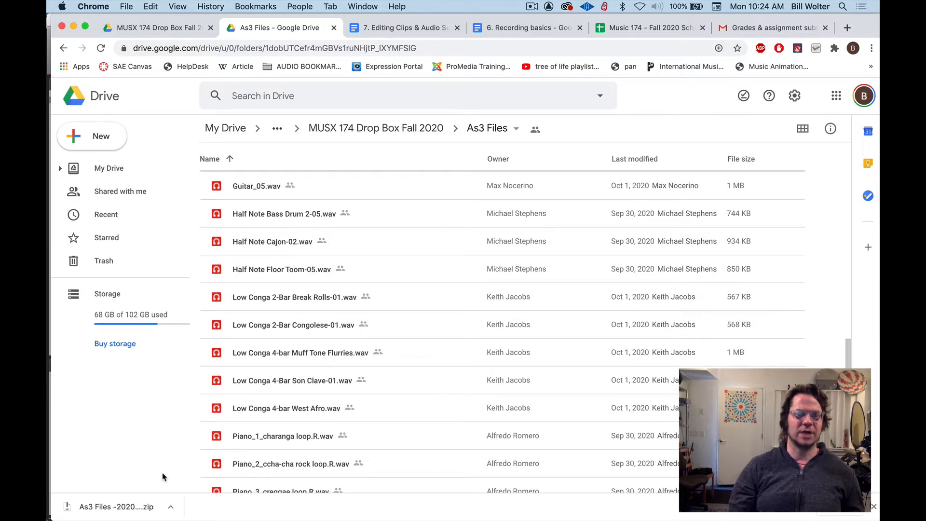
scroll(310, 225, up, 3)
Return to the MUSX 174 Drop Box Fall 2020 folder and show the available actions for the As3 Files folder
click(478, 128)
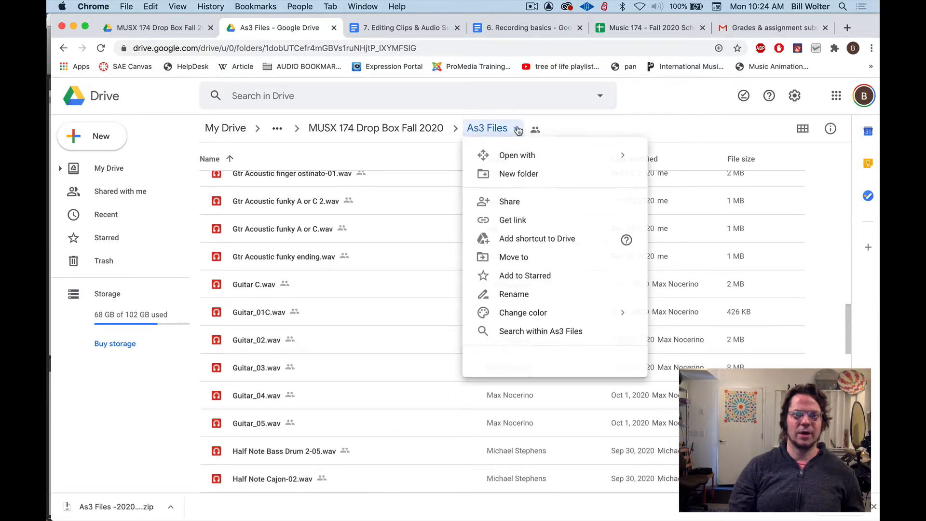
click(416, 131)
click(261, 221)
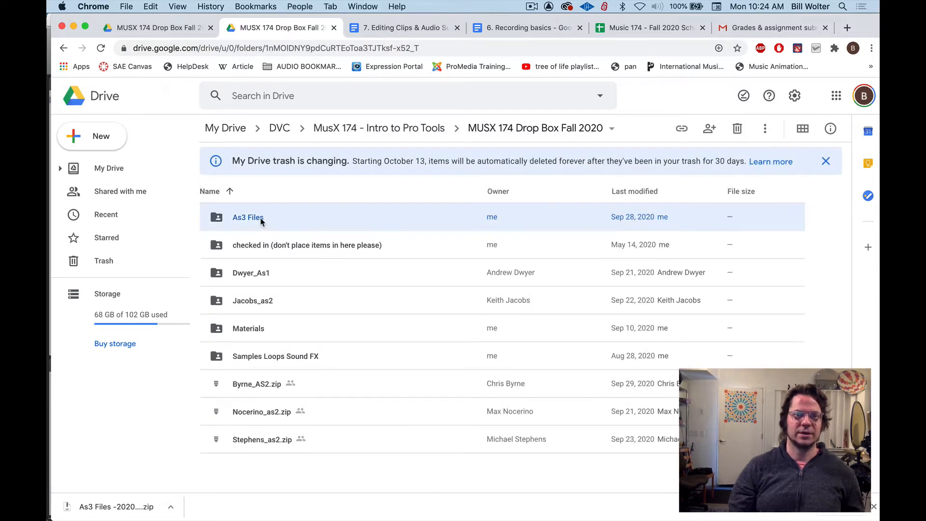
right_click(252, 220)
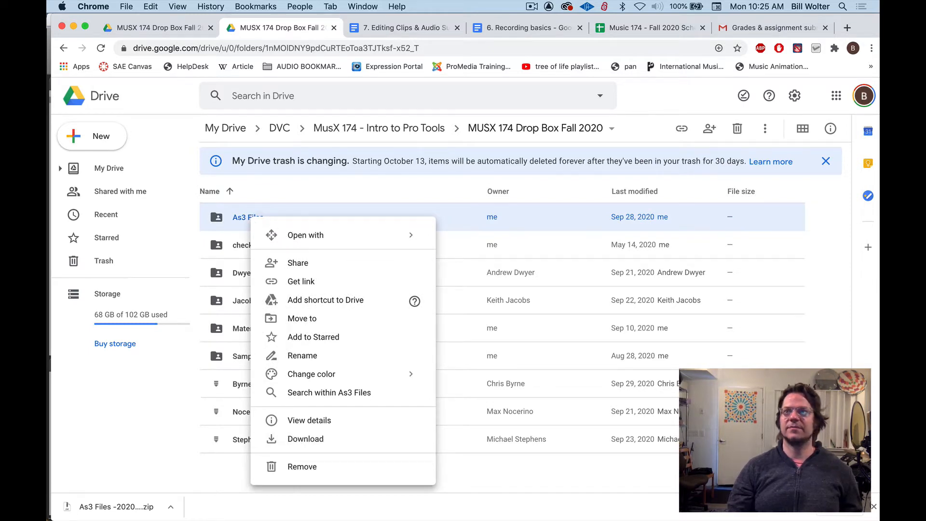
Switch to Finder and open the downloaded As3 Files folder inside Downloads
key(super+Tab)
drag(471, 520, 419, 174)
key(super+Up)
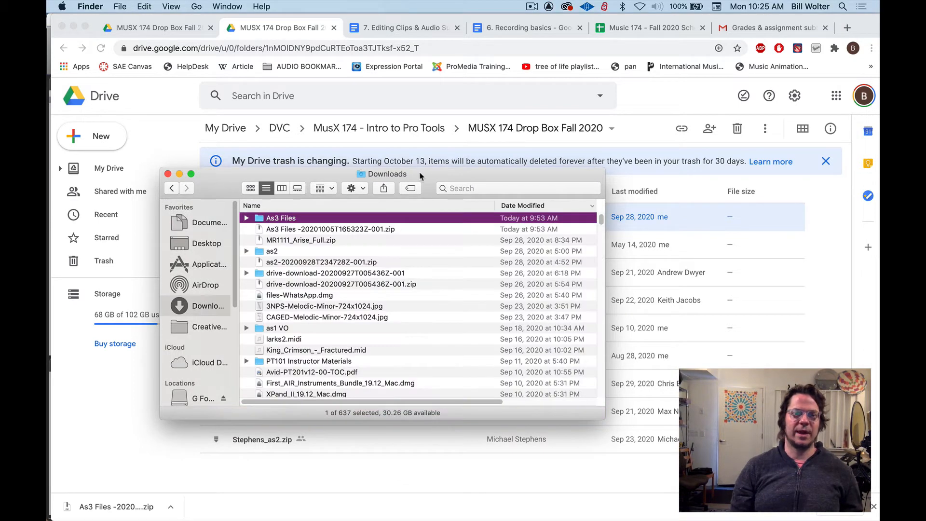
key(Down)
key(Up)
key(super+Down)
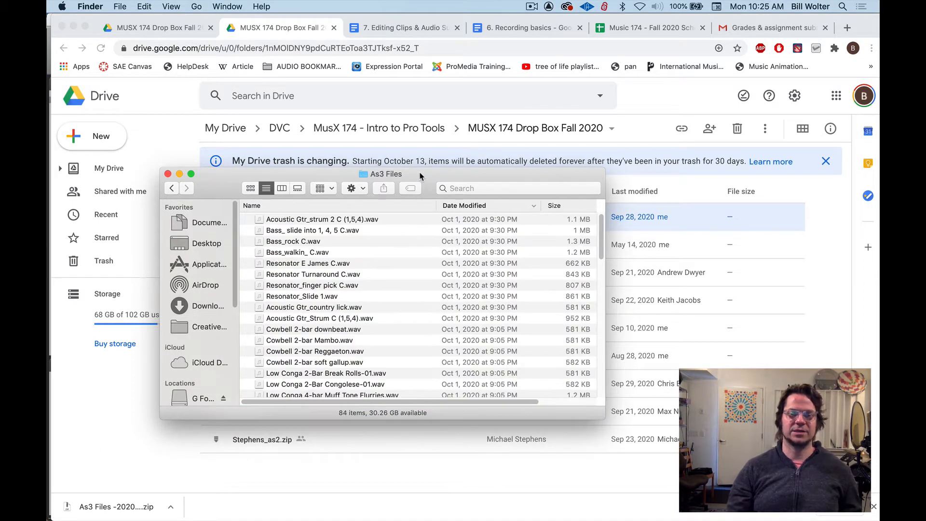
Reposition the As3 Files window higher and look through the downloaded audio files
right_click(411, 175)
click(322, 176)
drag(322, 176, 327, 153)
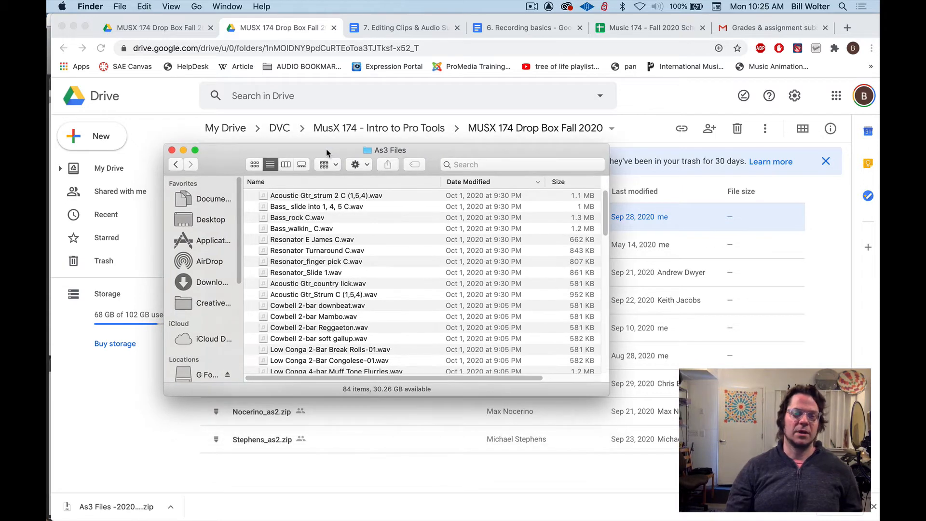
click(314, 196)
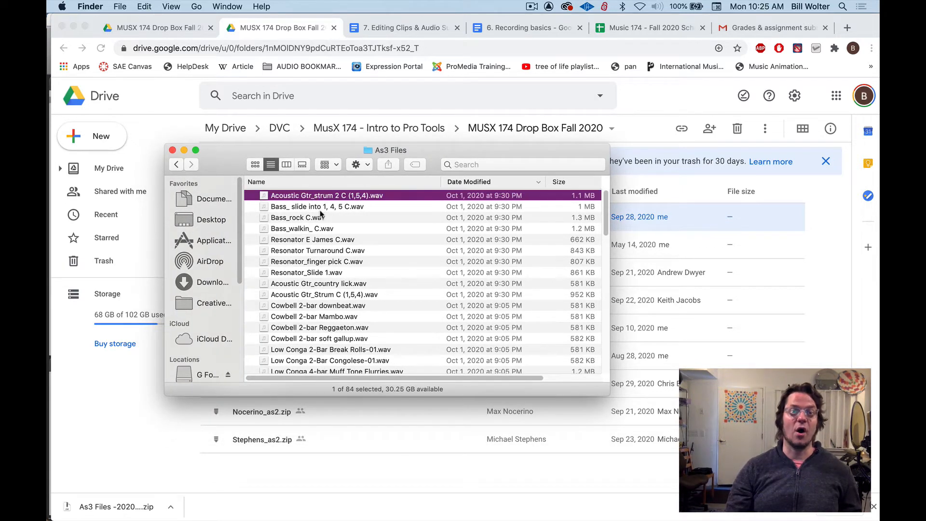
scroll(331, 254, down, 10)
scroll(332, 254, down, 5)
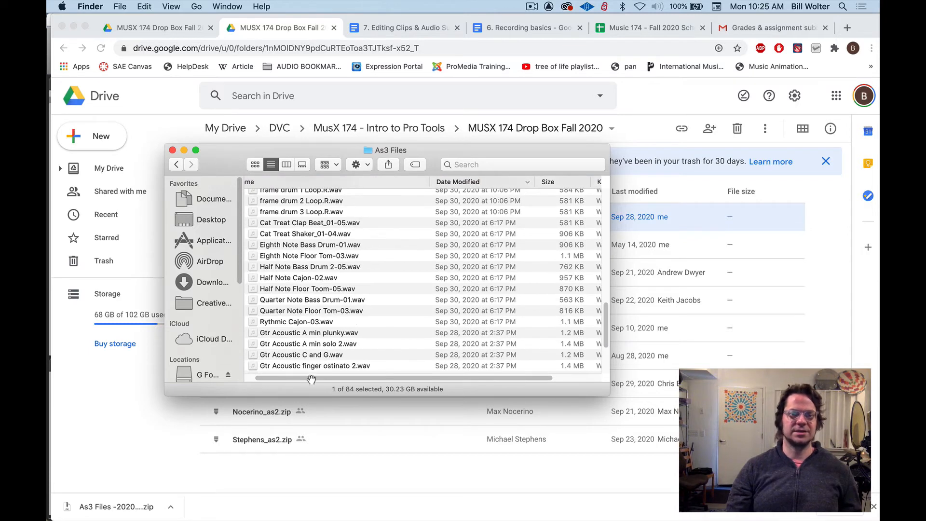
scroll(312, 379, left, 2)
scroll(296, 289, up, 5)
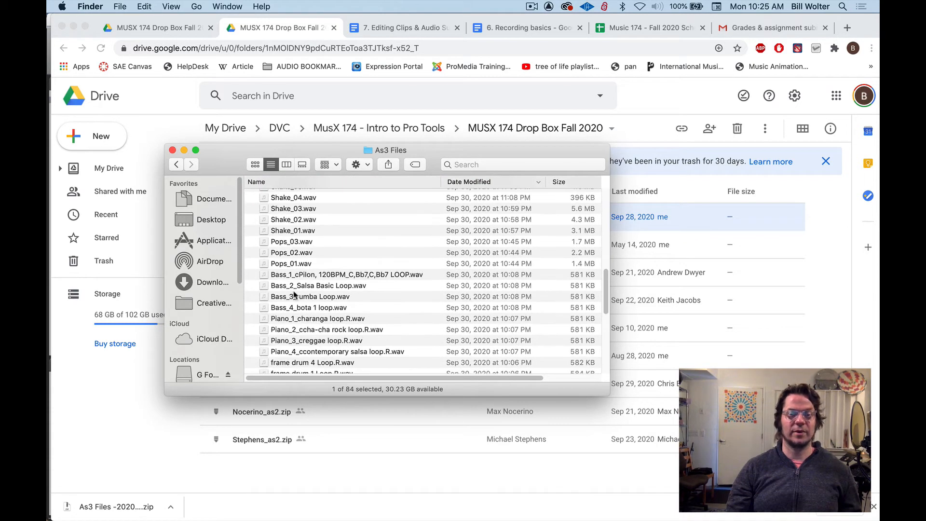
Switch to the Pro Tools session, take the Drone Box track out of solo and mute it
key(super+Tab)
key(super+Tab)
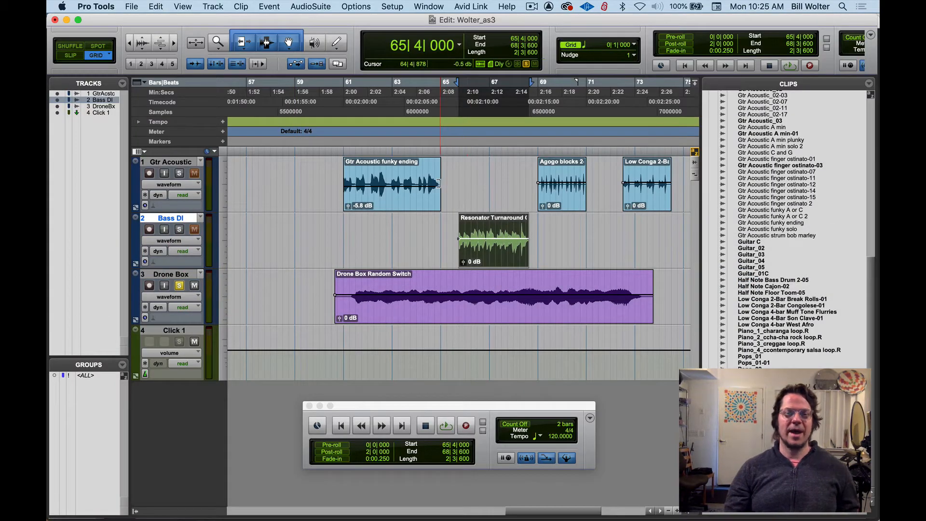
key(super+Tab)
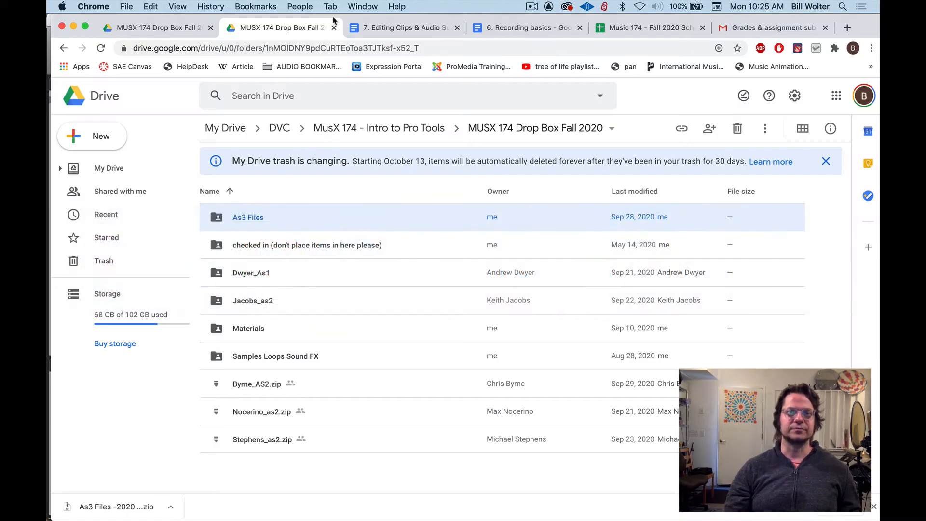
key(super+Tab)
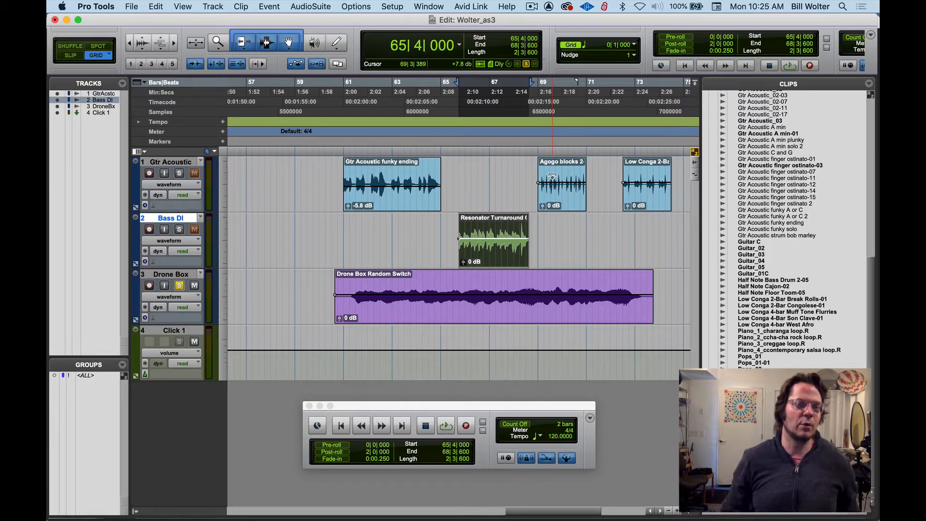
click(174, 285)
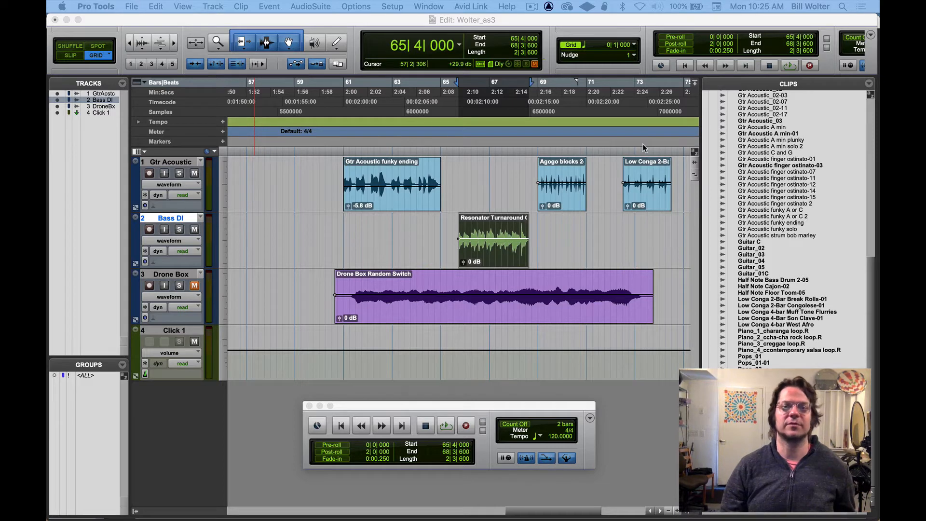
Zoom in on the Agogo blocks 2-bar Reggaeton clip and place the edit cursor at bar 69, beat 3
click(549, 173)
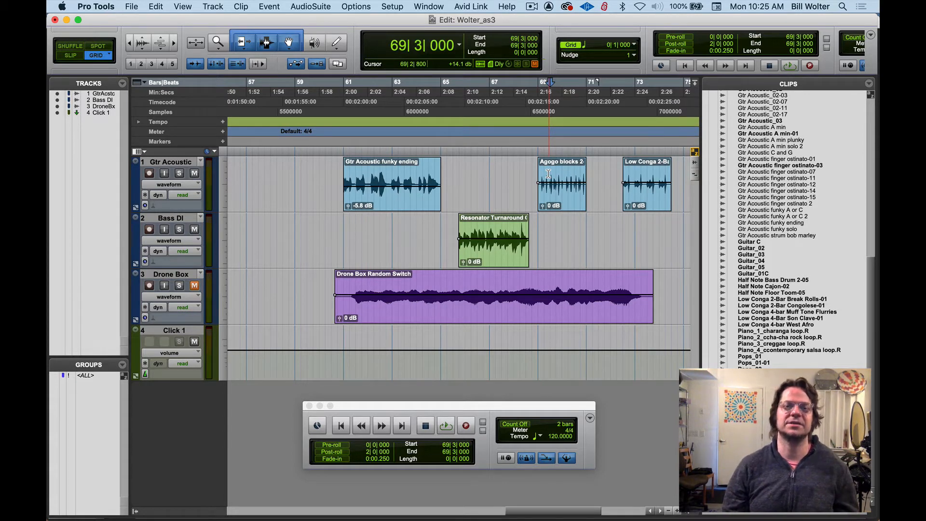
click(536, 172)
key(super+bracketright)
key(super+bracketright)
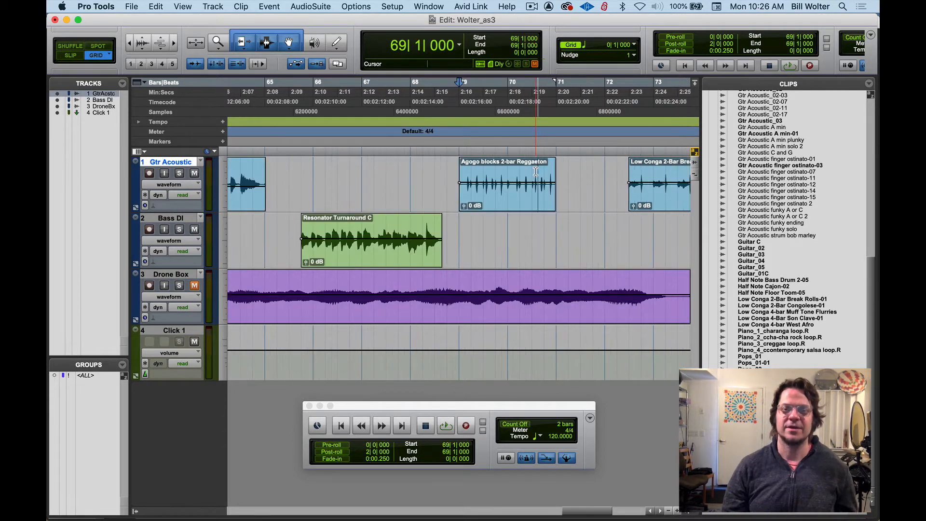
click(556, 171)
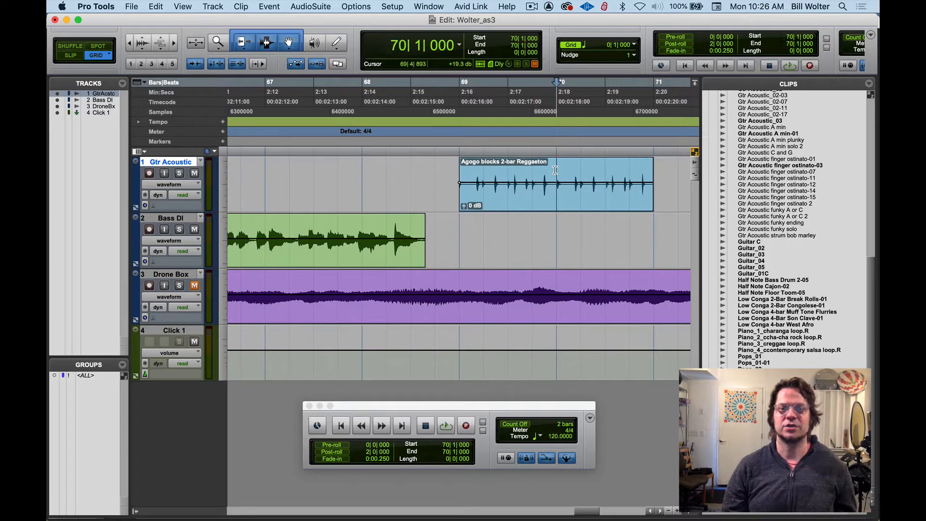
click(507, 172)
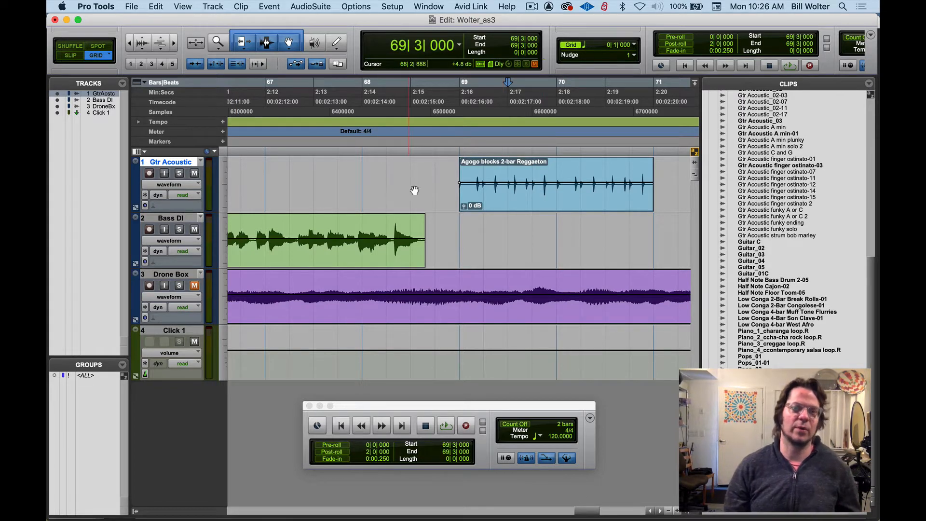
Zoom the timeline out to show the whole session and back in on the Agogo blocks clip
key(r)
key(r)
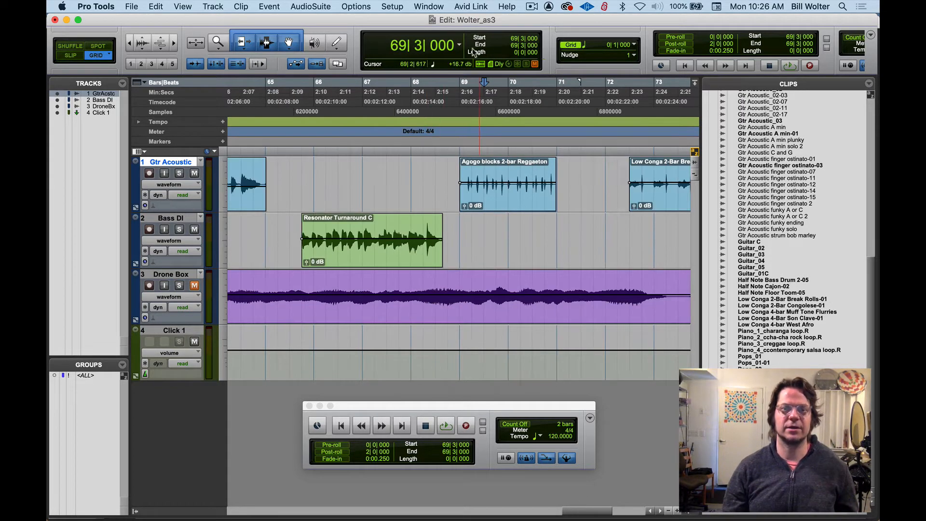
key(r)
key(r)
key(r)
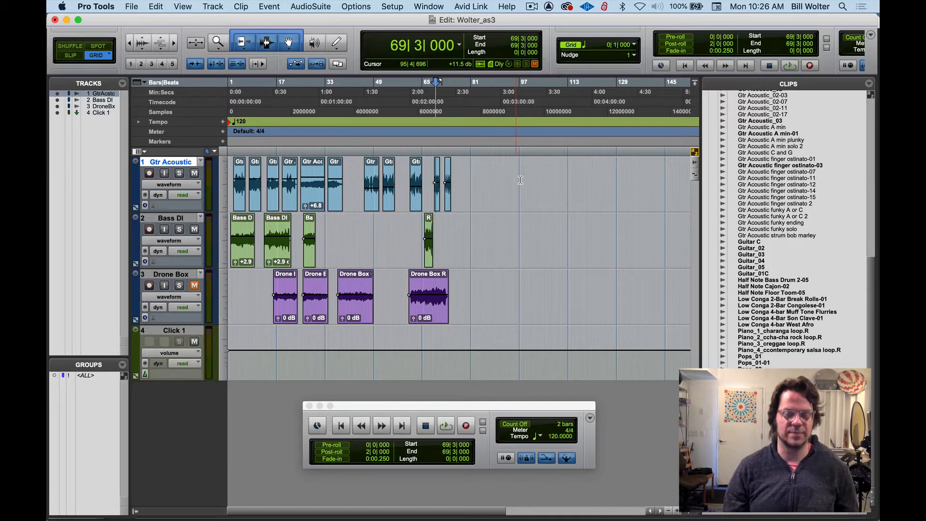
key(t)
key(t)
key(t)
key(t)
key(t)
key(t)
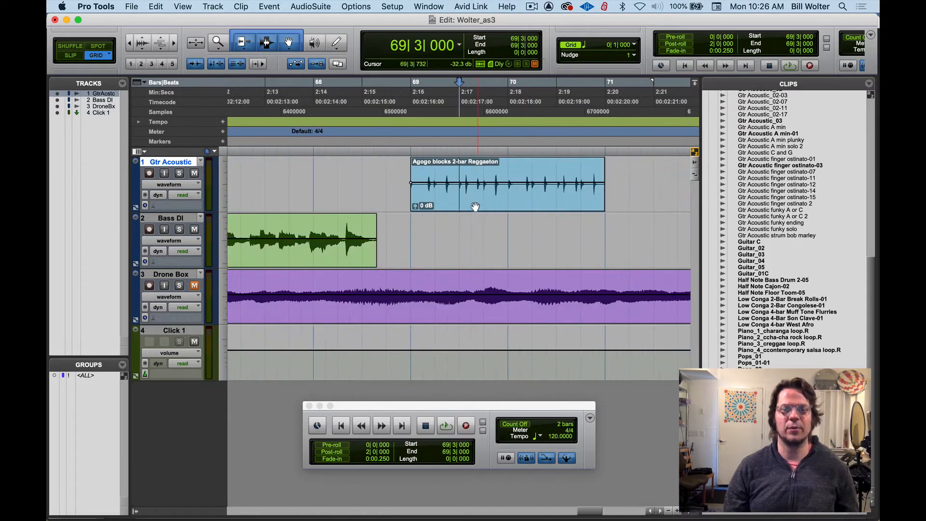
Separate the Agogo blocks clip at bar 70, beat 1 and select its second half
click(557, 199)
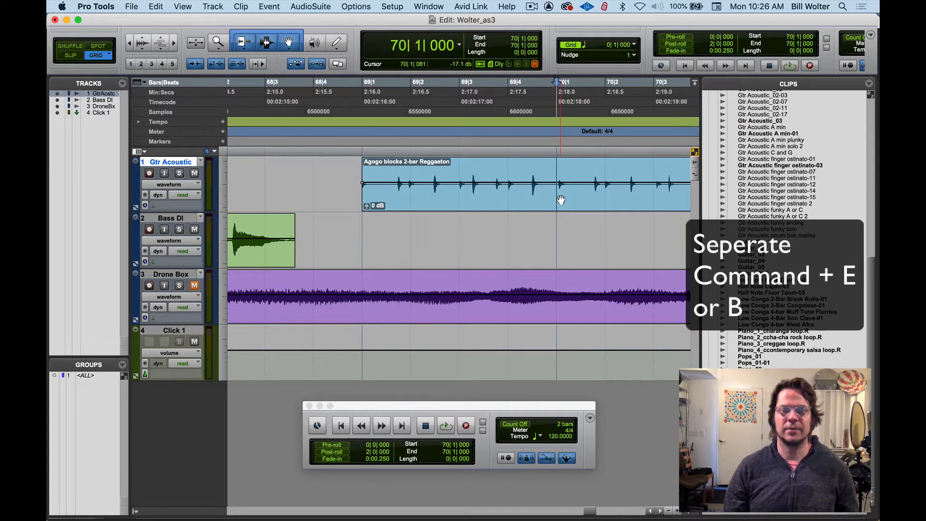
click(152, 6)
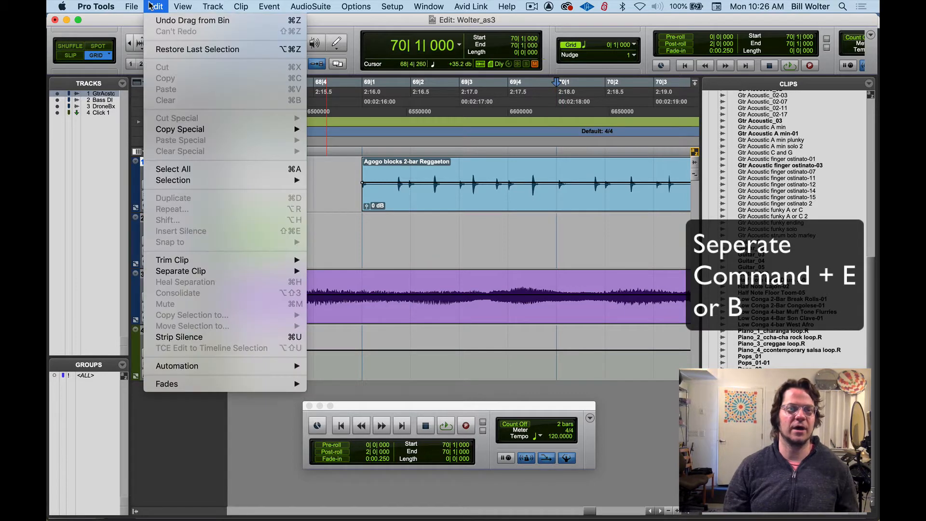
mouse_move(270, 271)
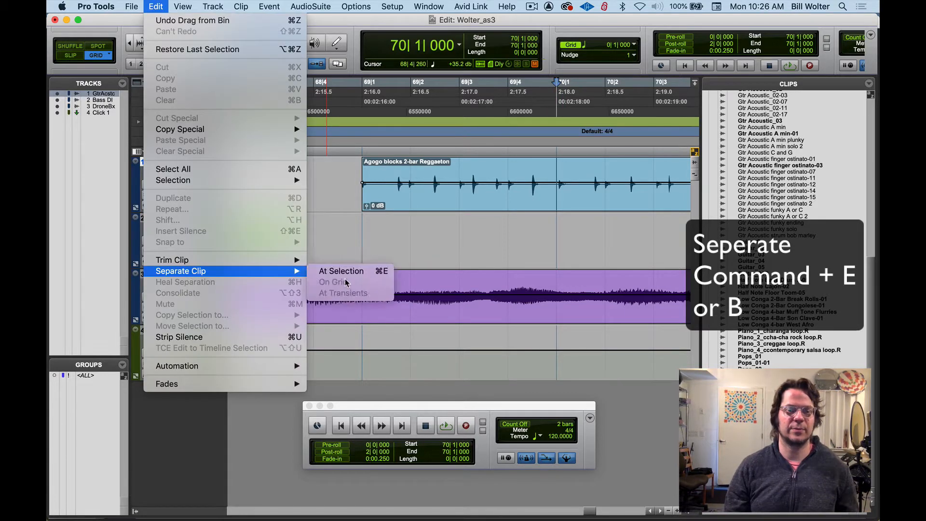
click(380, 274)
click(609, 204)
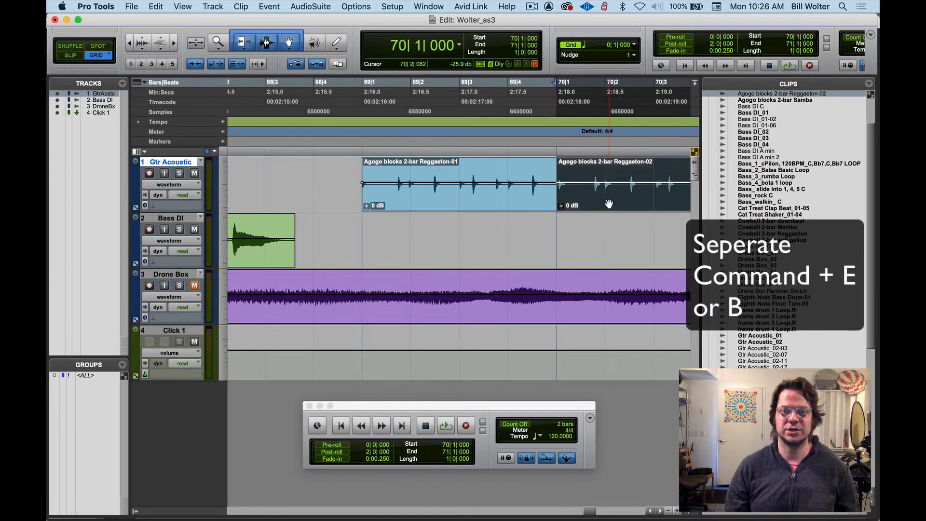
Move the separated second half of the Agogo blocks clip to start at bar 71
key(r)
key(r)
drag(511, 204, 549, 203)
Audition the selected Agogo blocks clip and mute the Click 1 track
key(space)
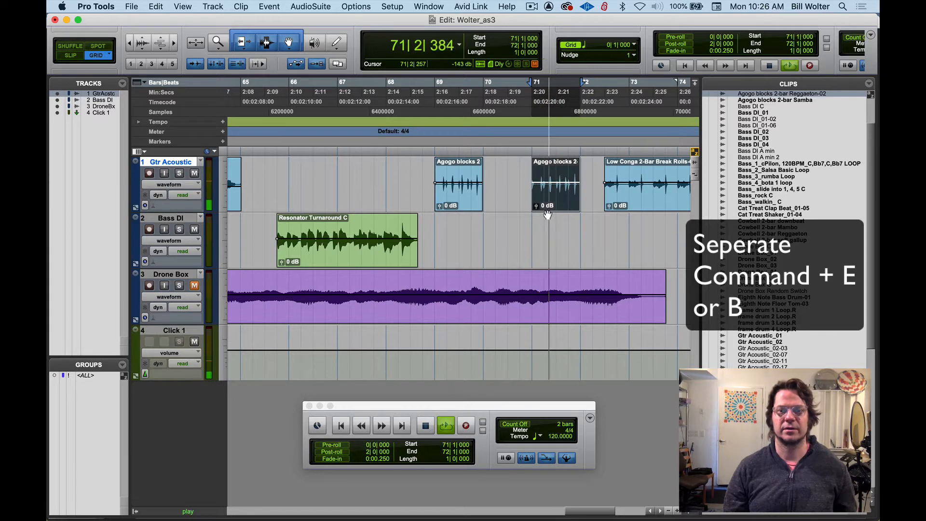
key(space)
click(195, 341)
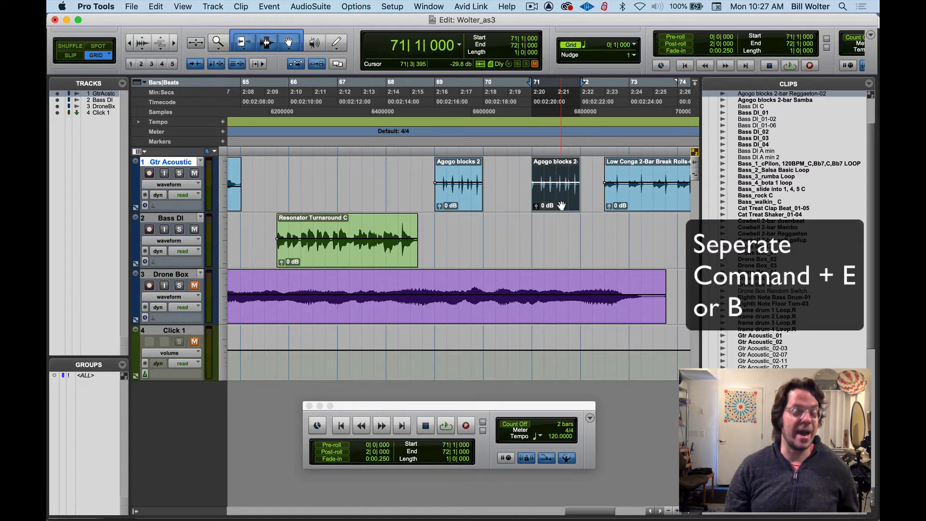
Undo the Agogo blocks clip's move and separation, and place the edit cursor at bar 70, beat 1
key(super+z)
key(super+z)
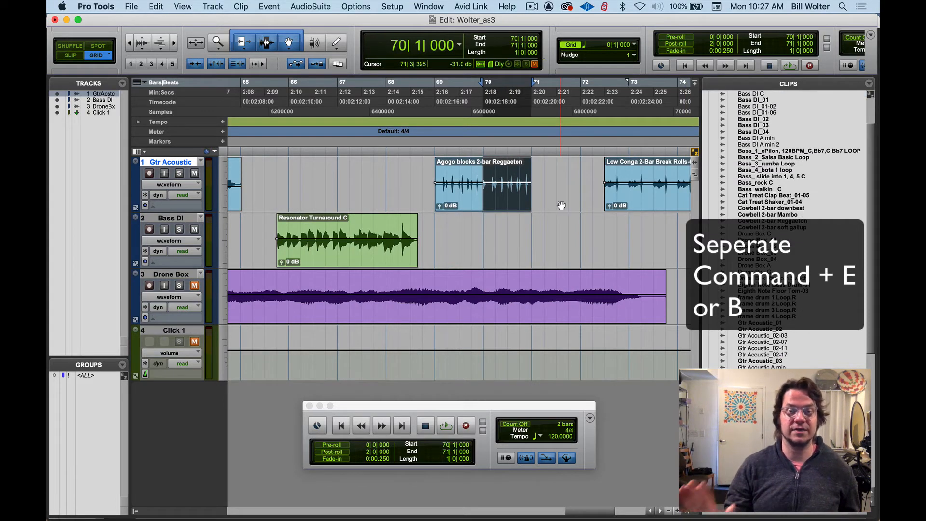
click(479, 130)
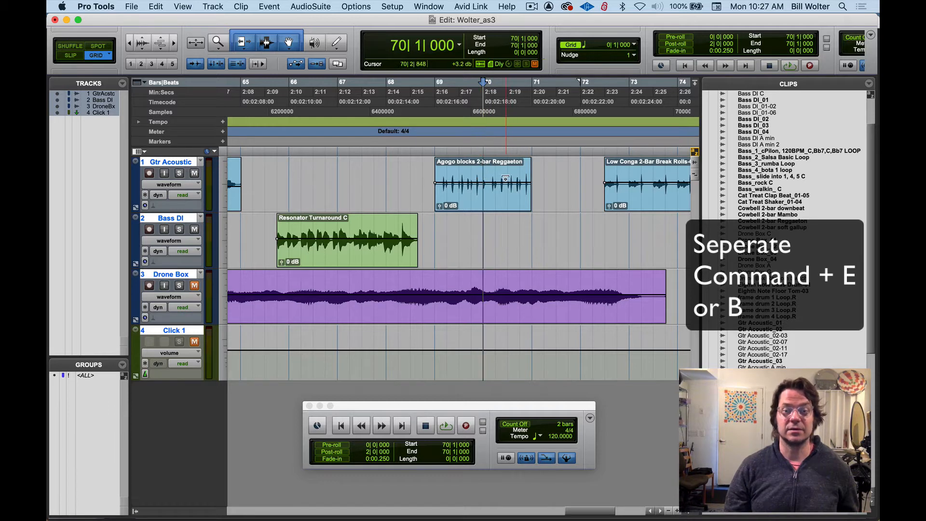
Play the Agogo blocks clip briefly from bar 70, beat 3
click(513, 183)
key(space)
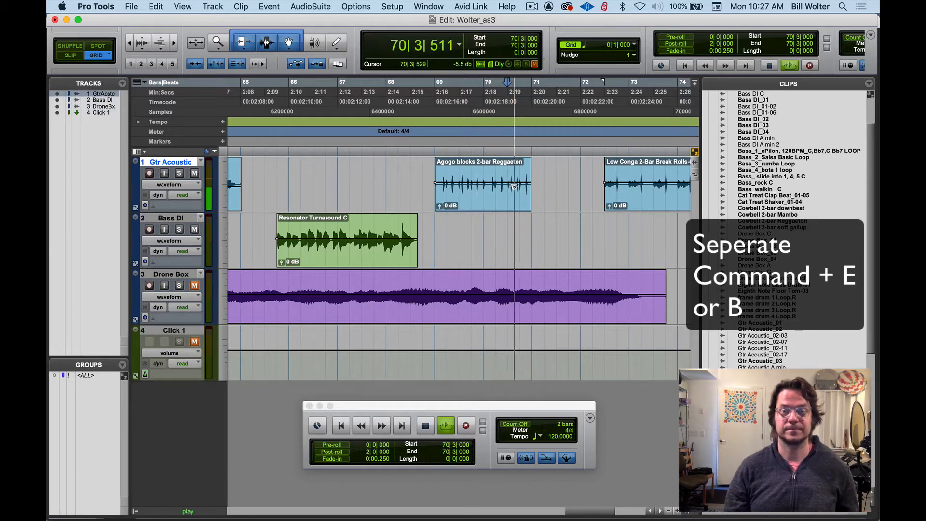
key(space)
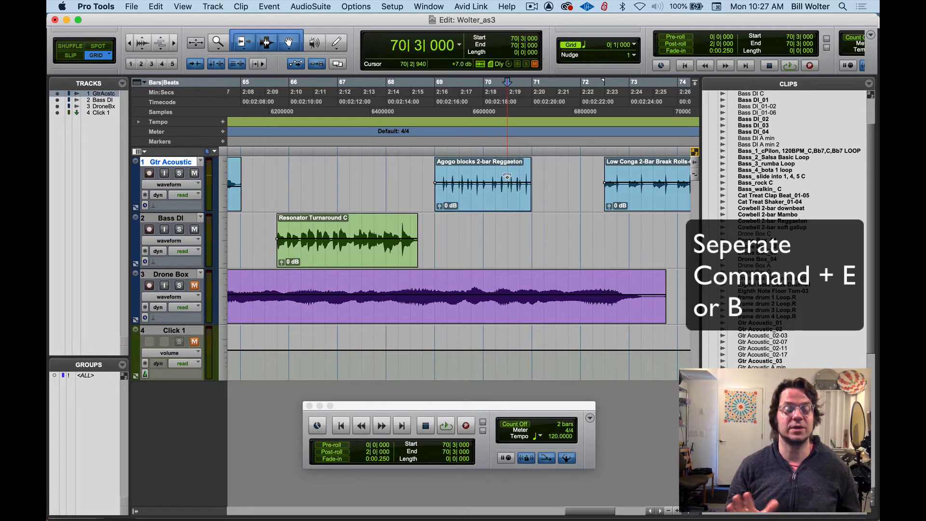
Separate the Agogo blocks clip at bar 70 beat 3, bar 69 beat 3 and bar 70 beat 1
key(super+e)
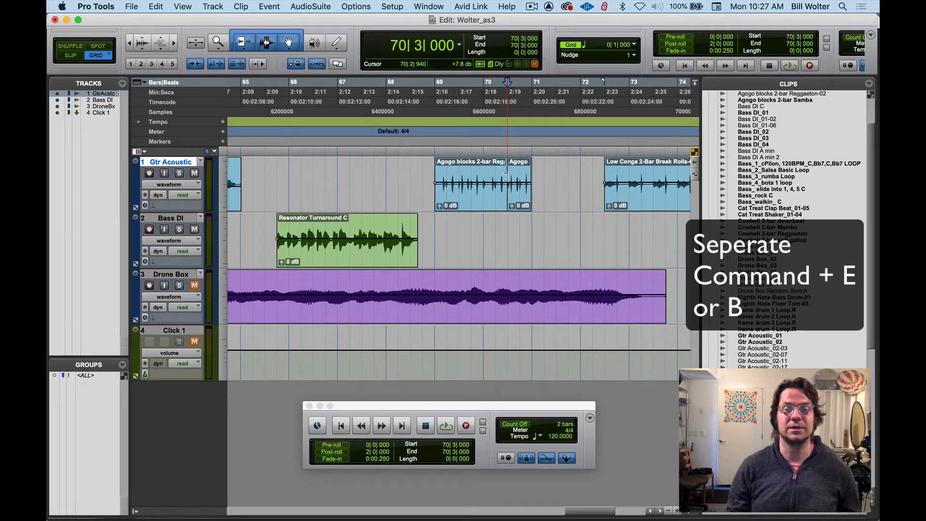
click(459, 170)
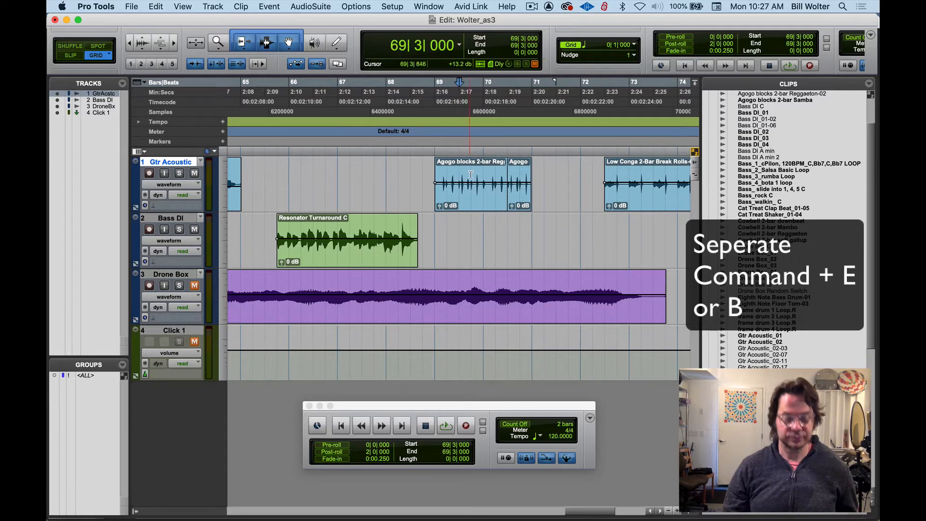
key(super+e)
click(483, 169)
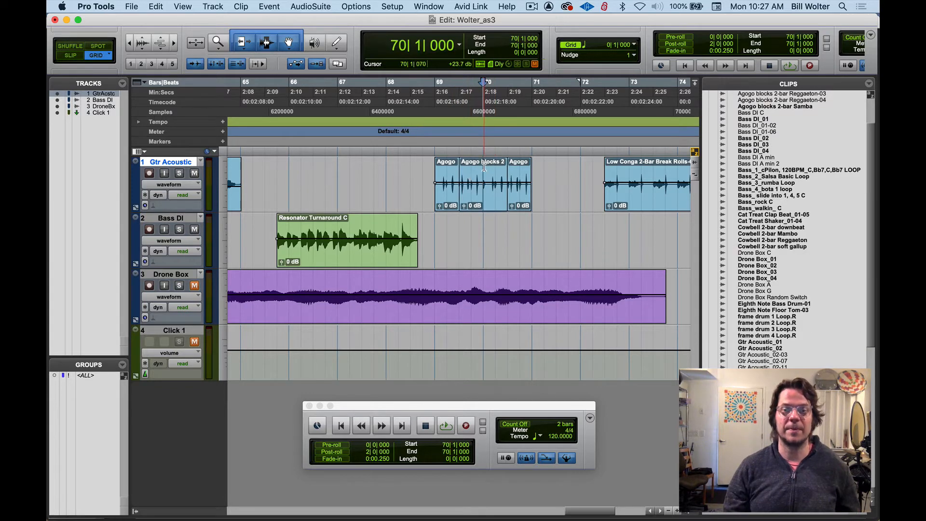
key(super+e)
Rearrange the four Agogo pieces between bars 69 and 71, swapping the first with the second and the third with the fourth
drag(523, 199, 496, 202)
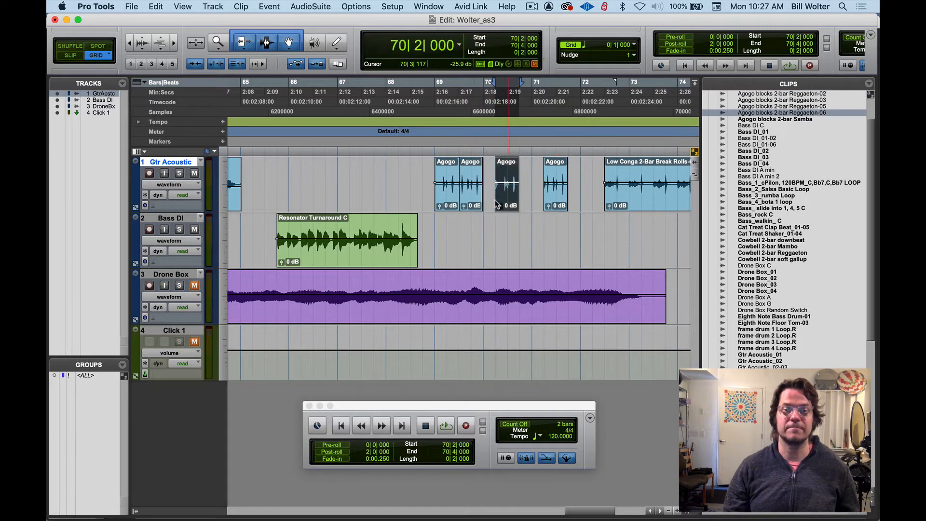
click(472, 201)
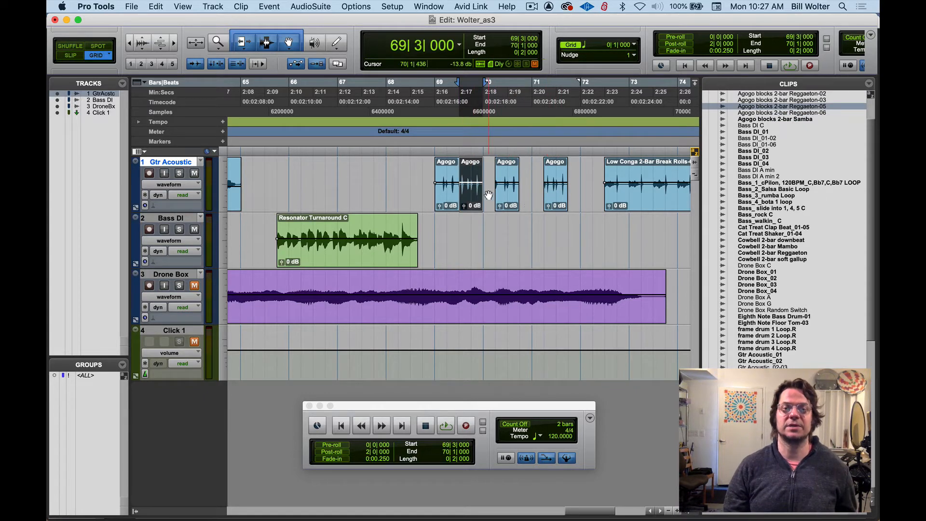
click(510, 202)
drag(511, 202, 584, 195)
mouse_move(473, 198)
mouse_down()
mouse_move(509, 199)
mouse_move(408, 197)
mouse_move(477, 206)
mouse_up()
shift+click(454, 203)
drag(559, 200, 495, 199)
drag(579, 201, 519, 202)
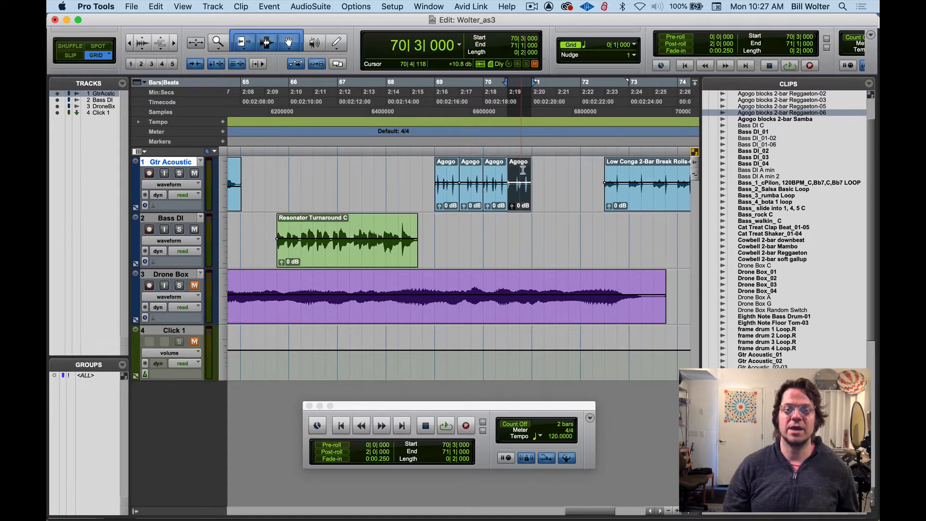
Play the rearranged Agogo pieces from bar 69, beat 1
click(432, 134)
key(space)
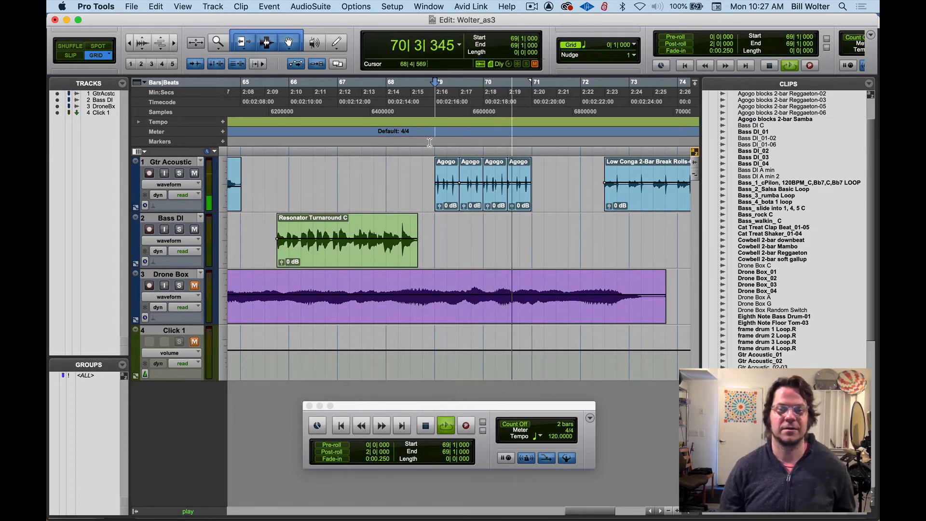
key(space)
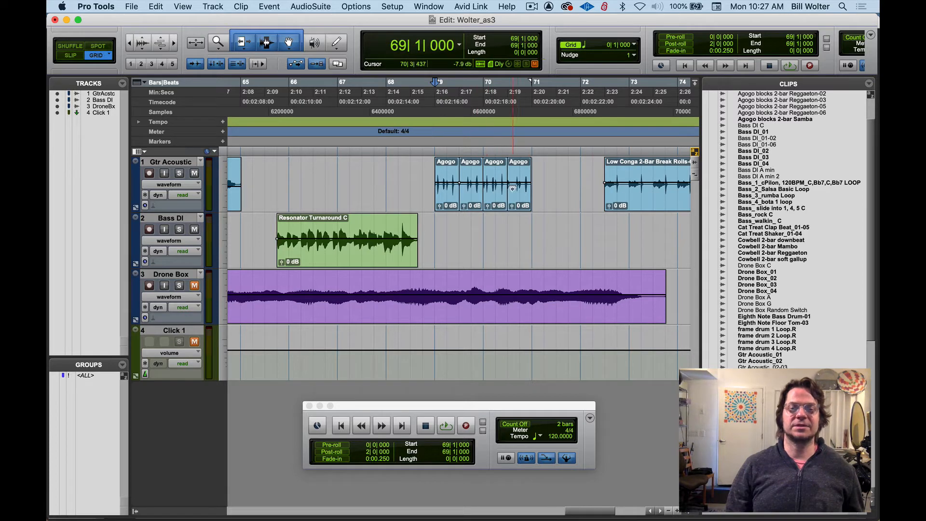
key(space)
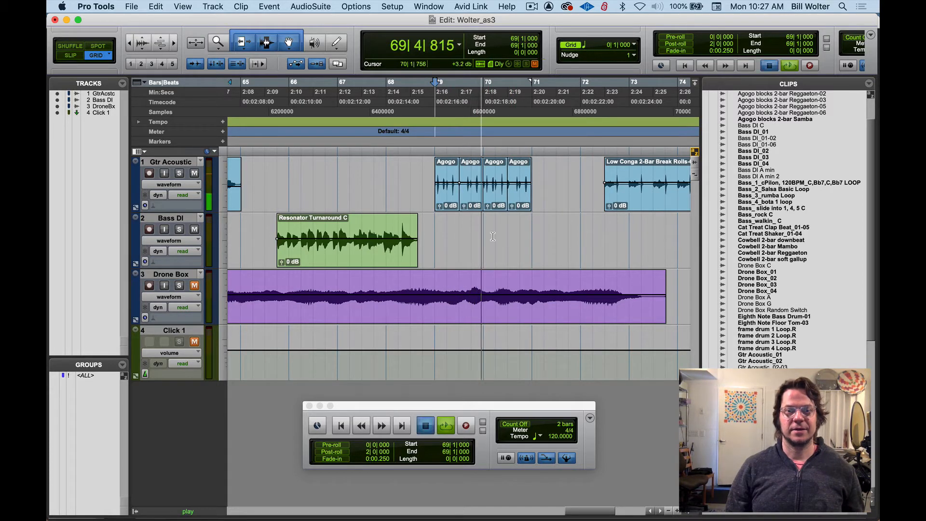
key(space)
Copy the second Agogo piece to bar 71, beat 2 and move the Low Conga clip to start at bar 76, beat 4
drag(470, 200, 555, 195)
drag(648, 196, 697, 187)
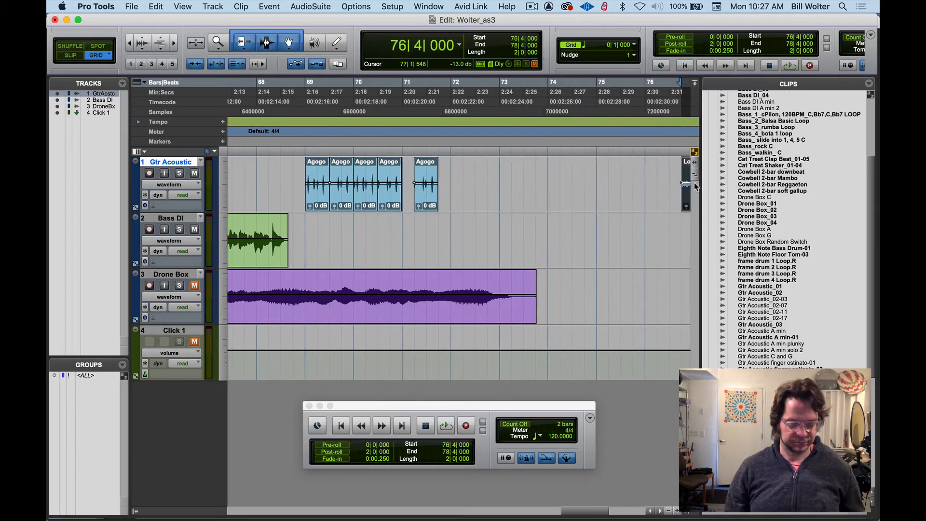
Duplicate the copied Agogo piece three times and move the group of four pieces to start at bar 73
key(r)
click(442, 202)
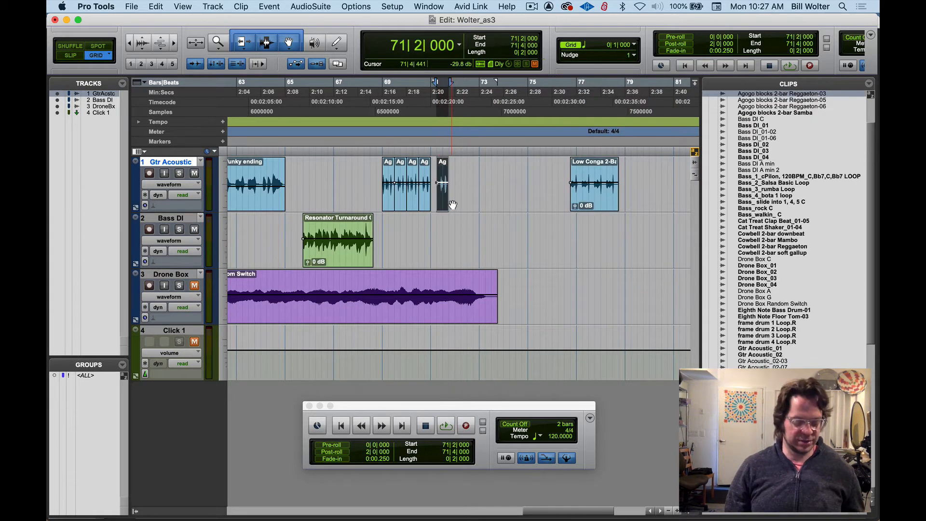
key(super+d)
key(super+d)
key(super+d)
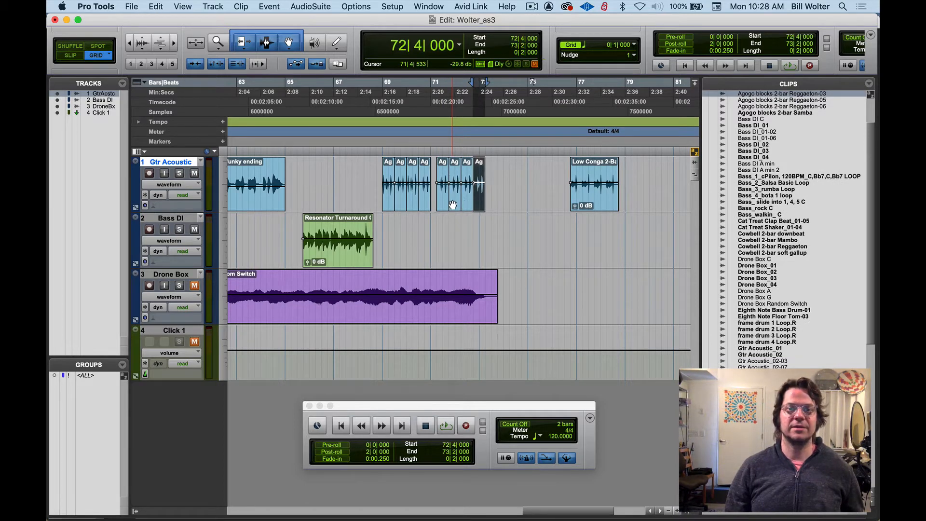
click(444, 207)
shift+click(479, 207)
drag(478, 207, 520, 200)
Audition the repeated Agogo pieces from bar 73 and the rearranged pieces from bar 69
key(space)
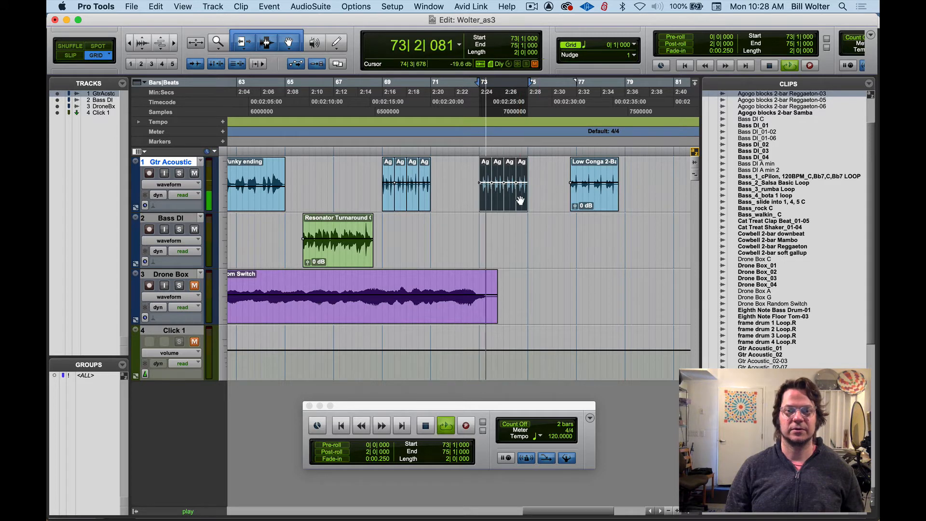
key(space)
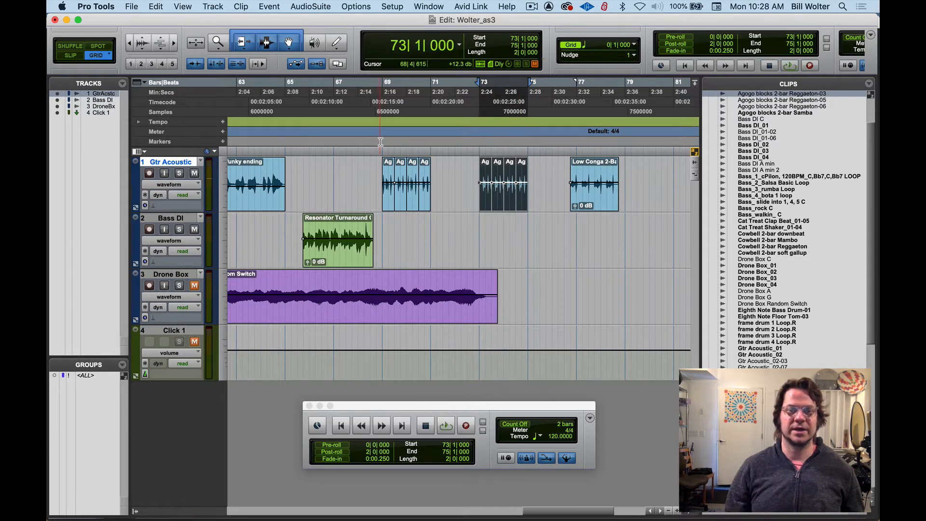
click(381, 141)
key(space)
key(space)
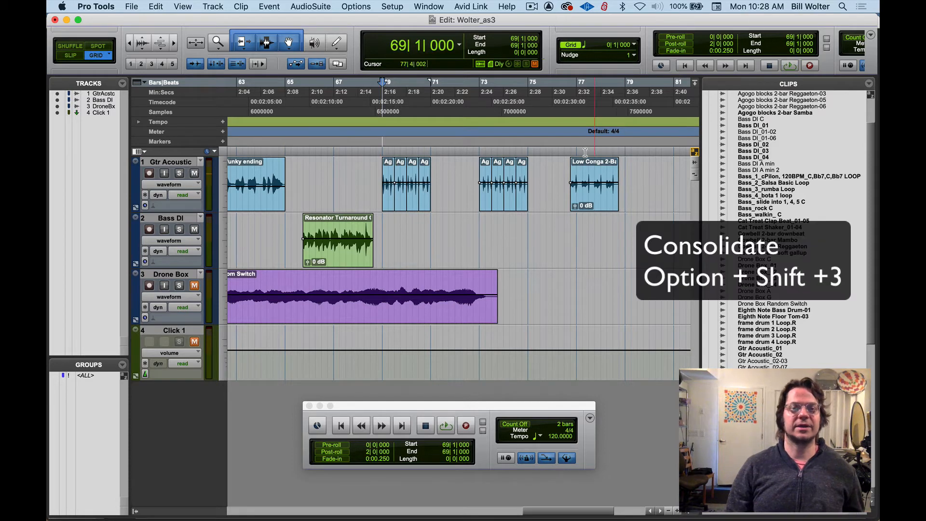
Select the four rearranged Agogo pieces between bars 69 and 71 and zoom in on them
click(389, 207)
shift+click(427, 206)
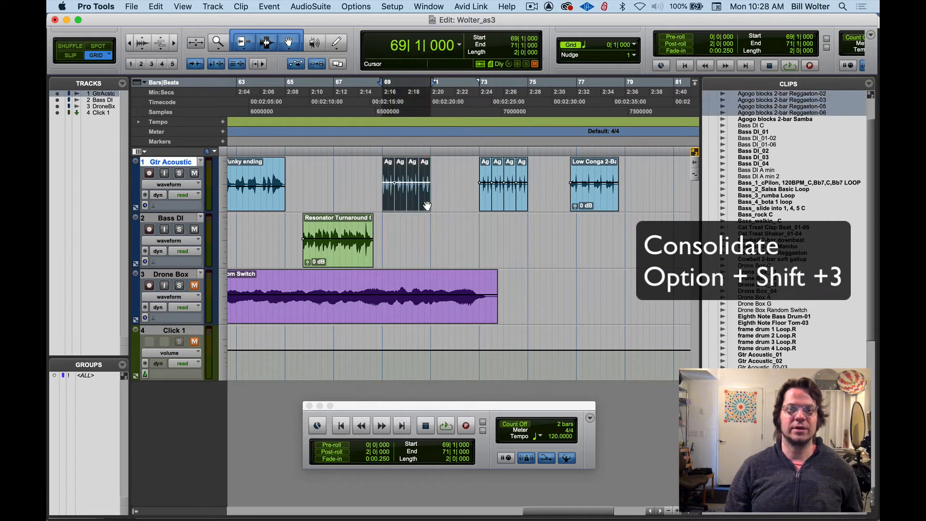
key(t)
key(t)
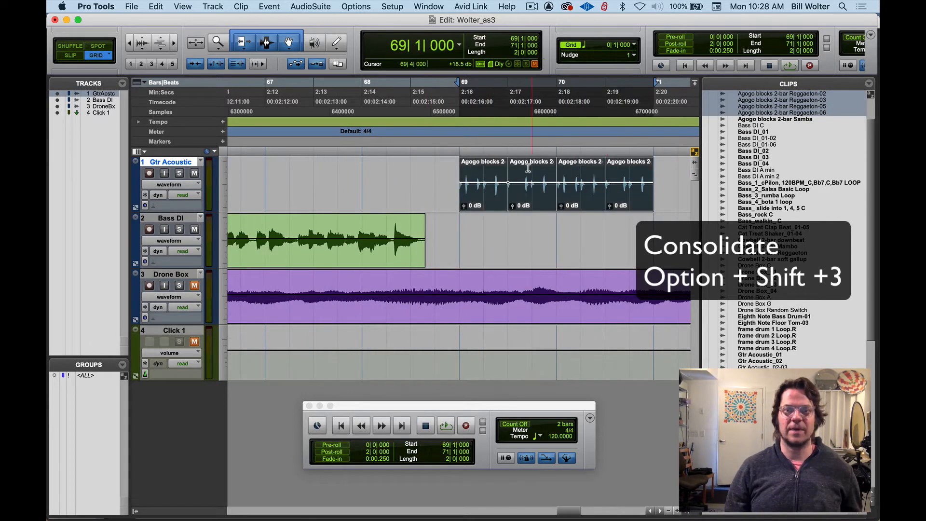
scroll(528, 168, left, 1)
scroll(483, 178, right, 7)
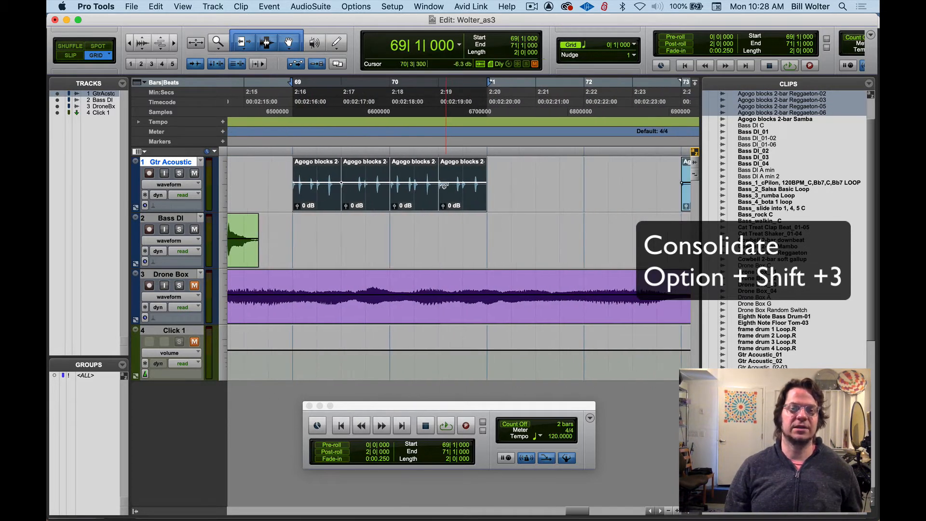
Consolidate the selected Agogo pieces into a single clip, and undo the consolidation
click(156, 7)
mouse_move(232, 265)
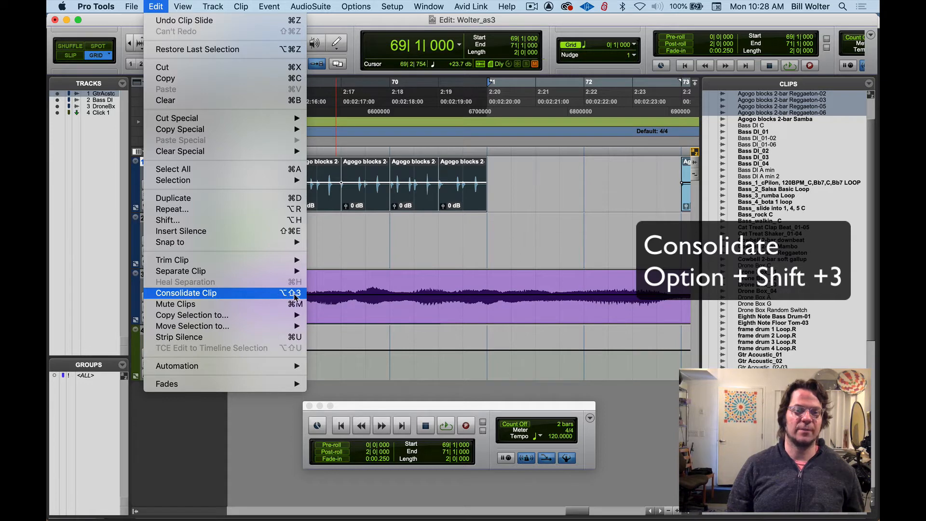
click(270, 293)
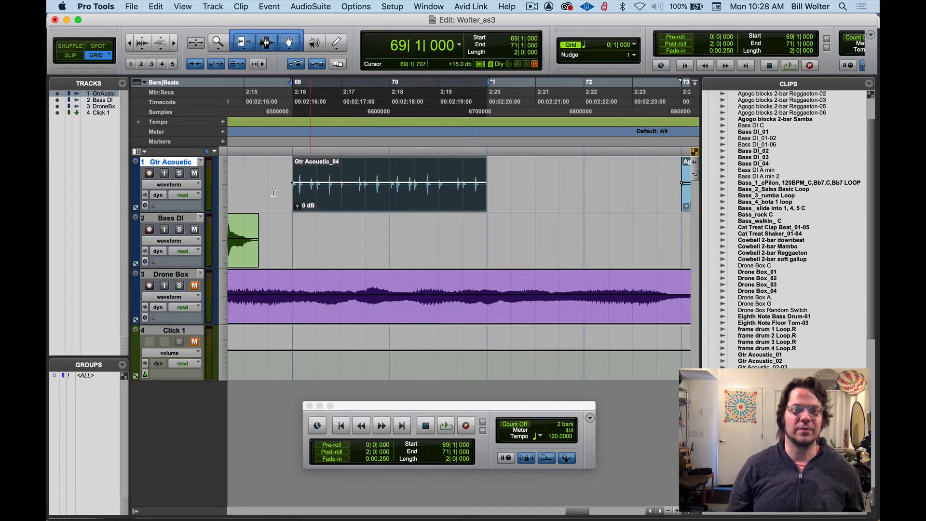
key(super+z)
Rename the Gtr Acoustic track to blocks and consolidate the four selected Agogo pieces into one clip
double_click(172, 163)
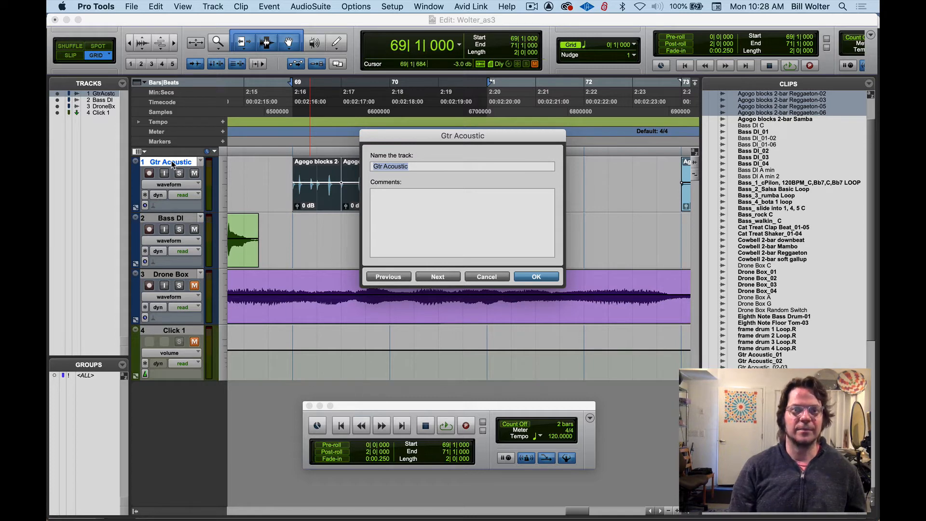
text(w)
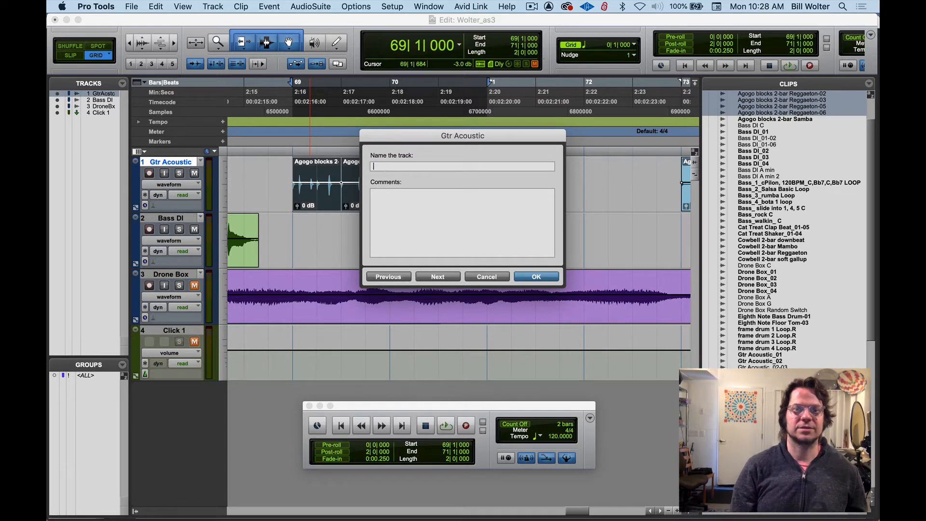
key(Return)
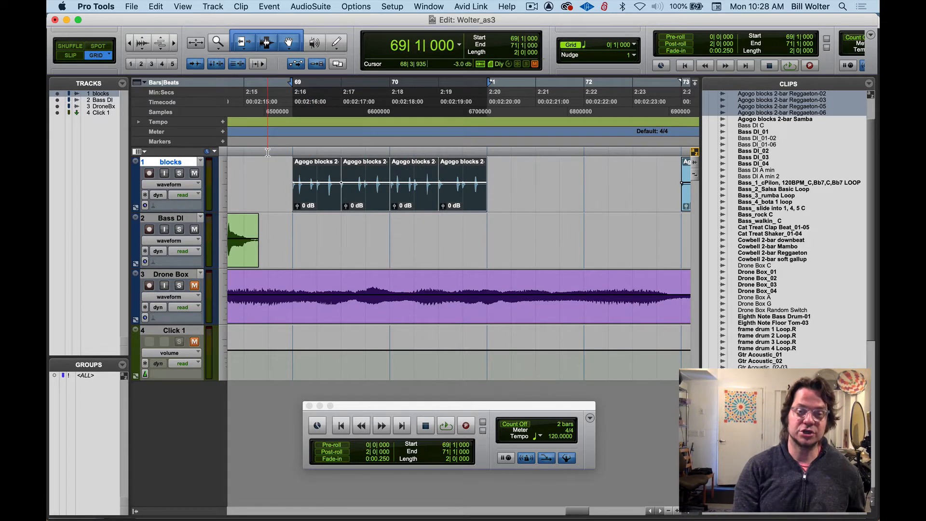
key(alt+shift+3)
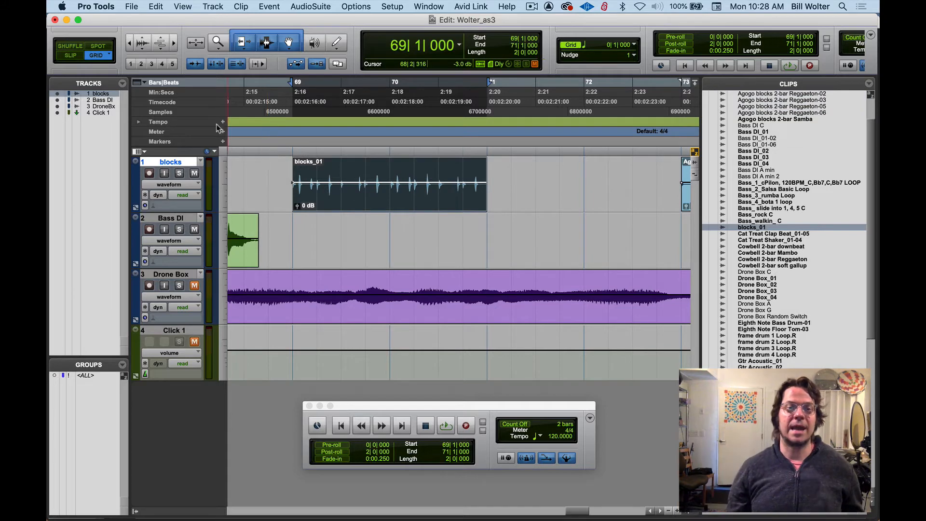
Try moving the consolidated clip on the blocks track slightly along the timeline, and return it to bar 69
drag(365, 204, 398, 195)
drag(399, 195, 367, 198)
Zoom out to the whole arrangement and select the blocks track from bar 1 to bar 42, beat 2
key(super+bracketleft)
key(super+bracketleft)
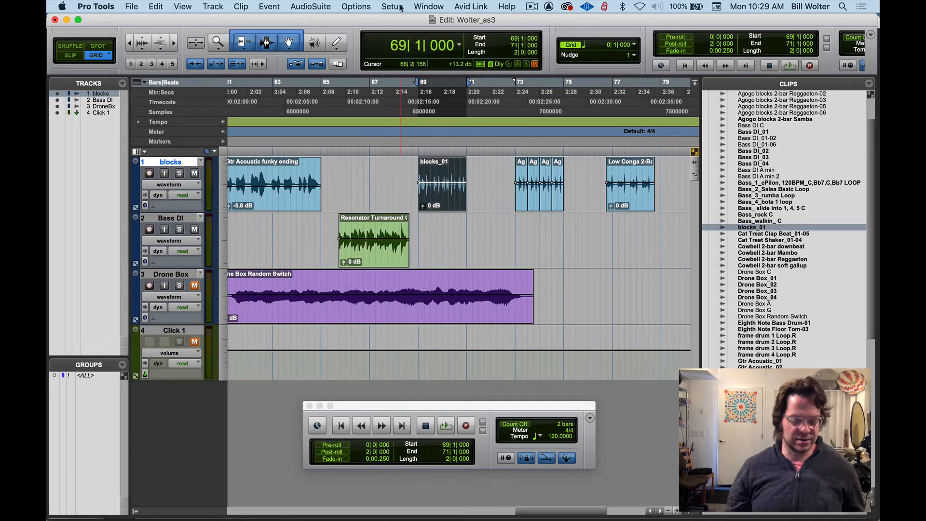
key(super+bracketleft)
key(super+bracketleft)
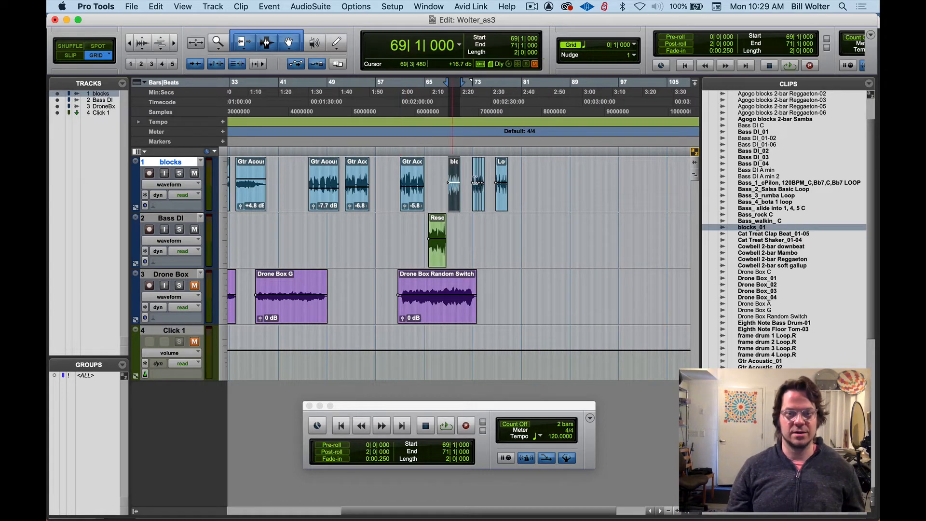
drag(520, 172, 80, 198)
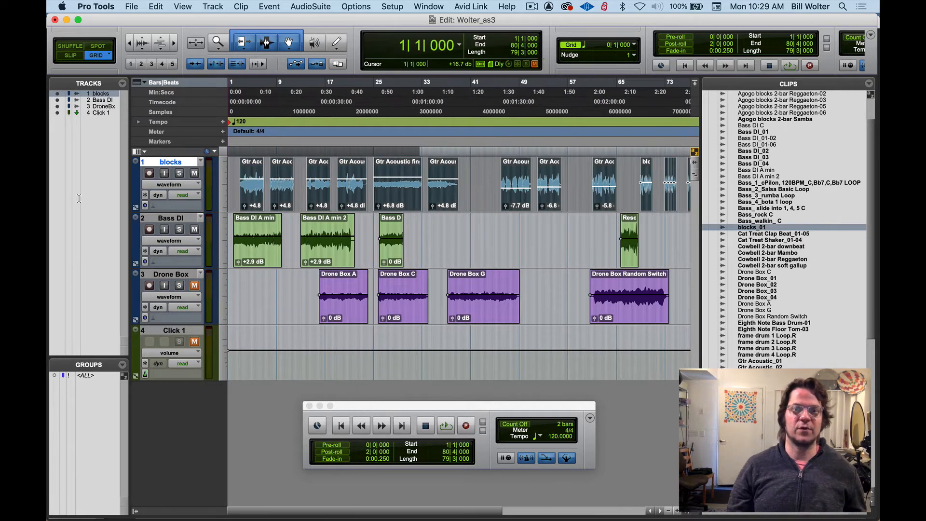
click(475, 169)
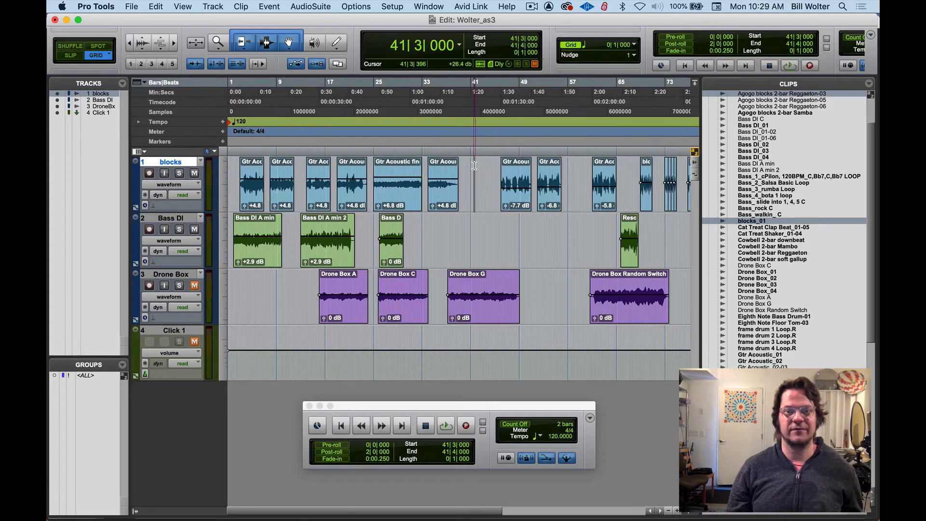
drag(478, 169, 136, 186)
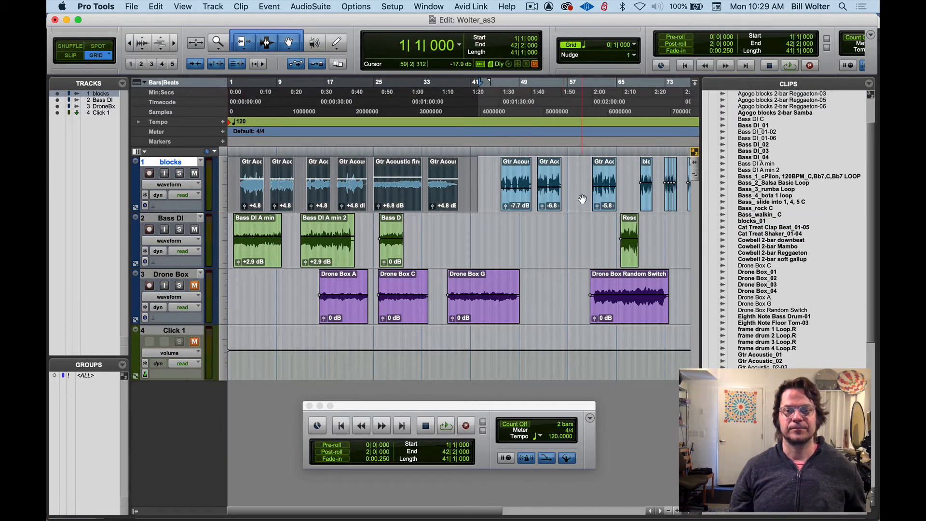
Consolidate the blocks, Bass DI and Drone Box tracks from bar 1 to bar 57, beat 3, and undo the consolidation
drag(572, 179, 171, 310)
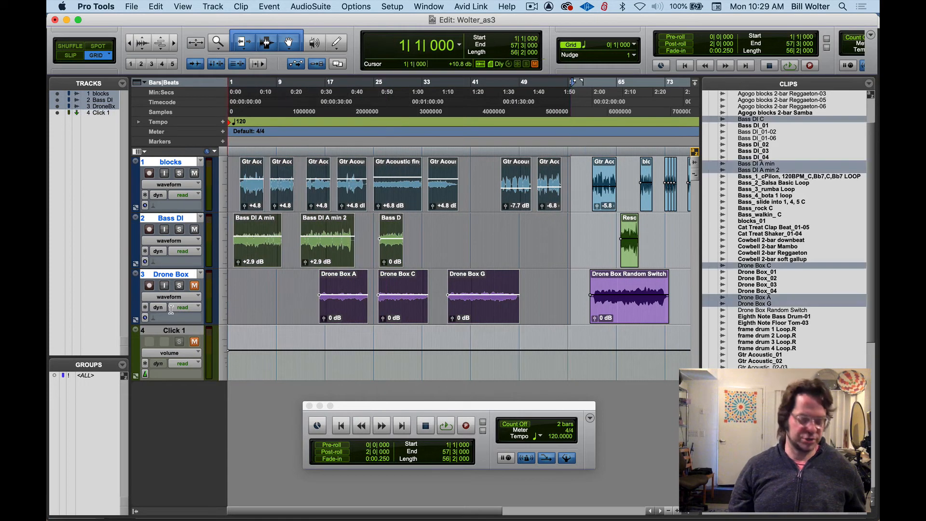
key(alt+shift+3)
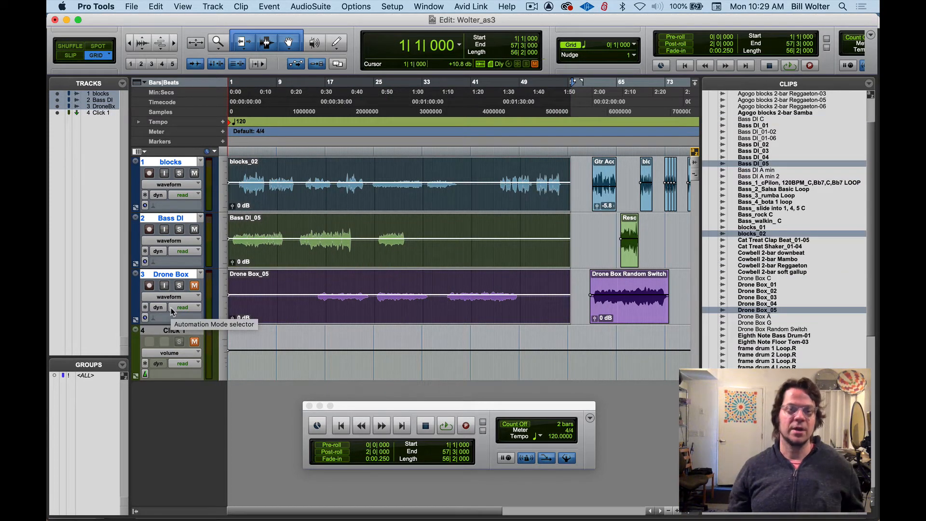
click(586, 226)
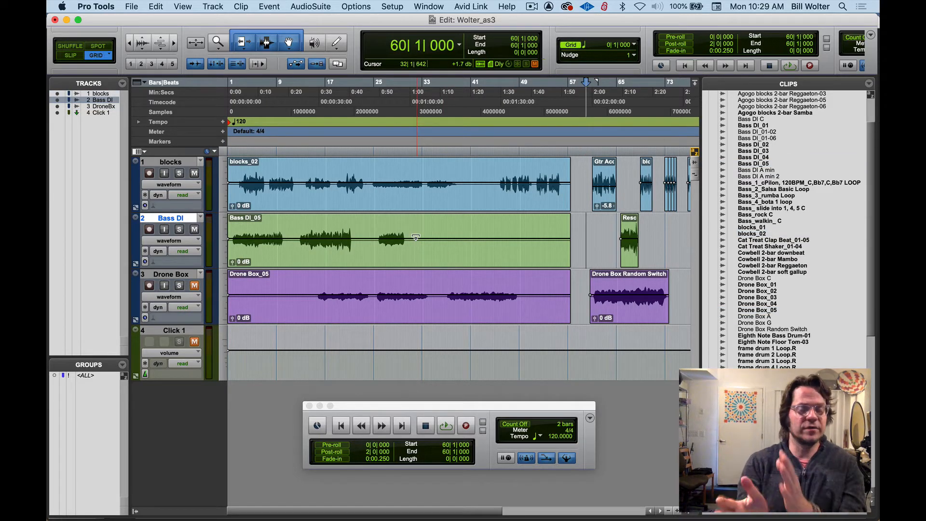
key(super+z)
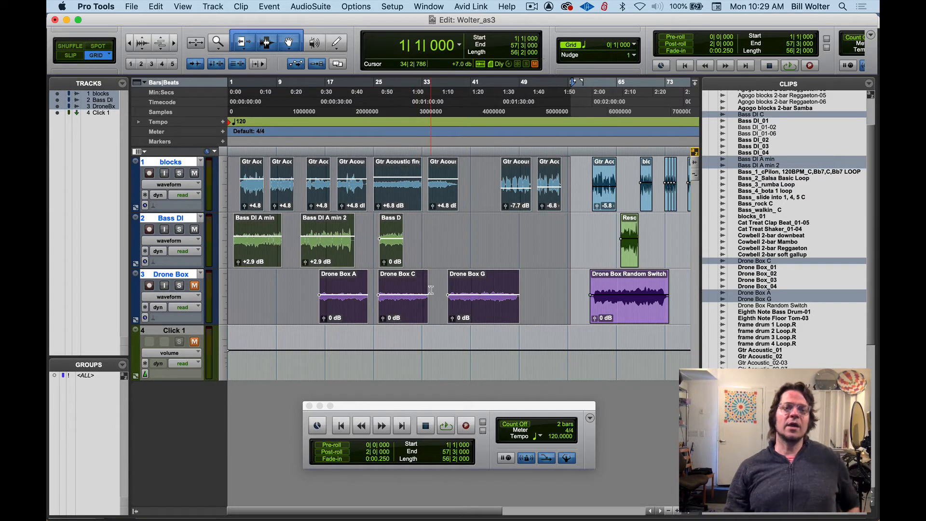
Place the edit cursor at bar 62, beat 4 on the blocks track, zoom in there, and solo the track
click(599, 176)
key(super+bracketright)
key(super+bracketright)
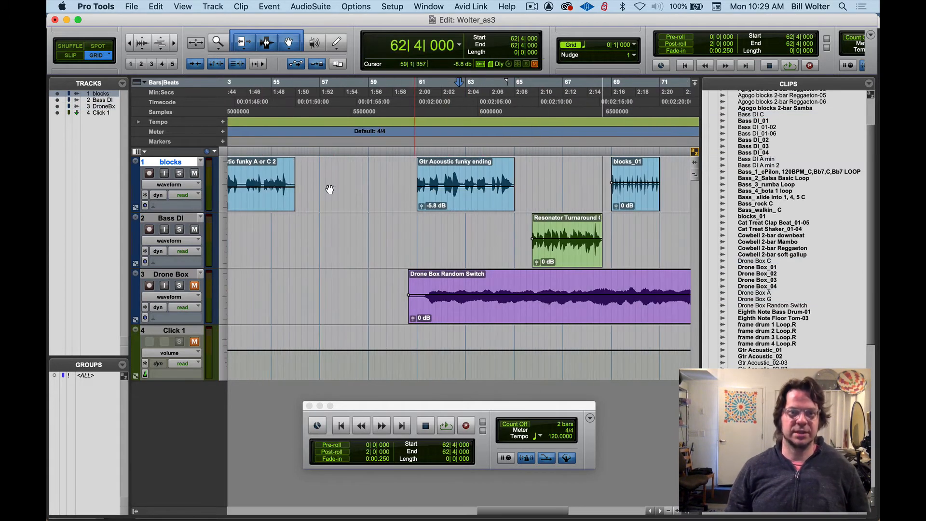
click(180, 175)
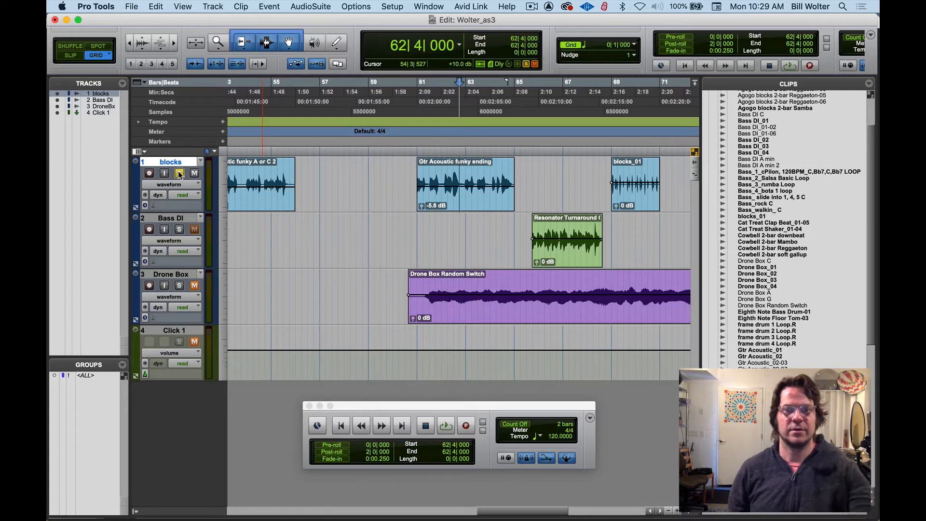
Place the edit cursor at bar 62 on the soloed blocks track and play the Gtr Acoustic funky ending clip briefly
click(445, 169)
click(441, 170)
key(space)
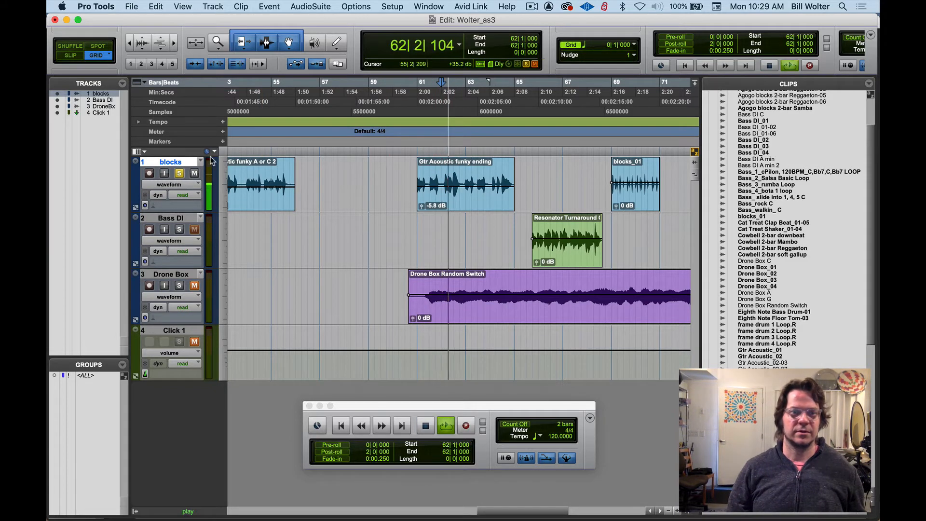
key(space)
Rename the blocks track as acousticguitar
double_click(153, 164)
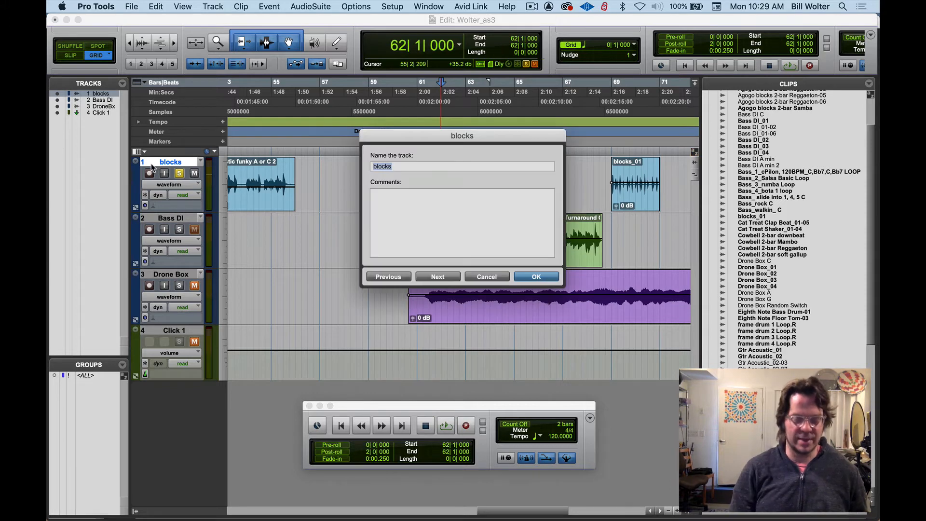
text(acousticguitar)
key(Return)
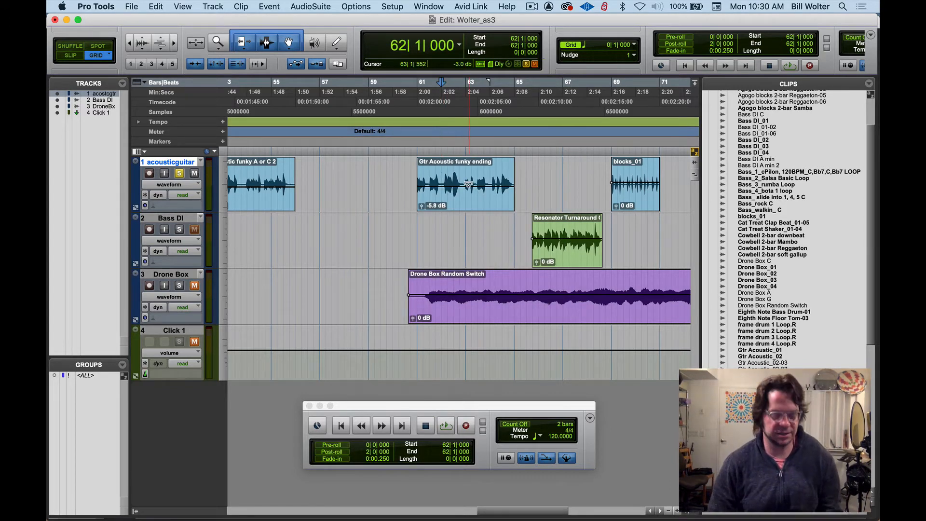
Select bar 62 to bar 63 within the Gtr Acoustic funky ending clip and play the selection
key(super+bracketright)
key(super+bracketright)
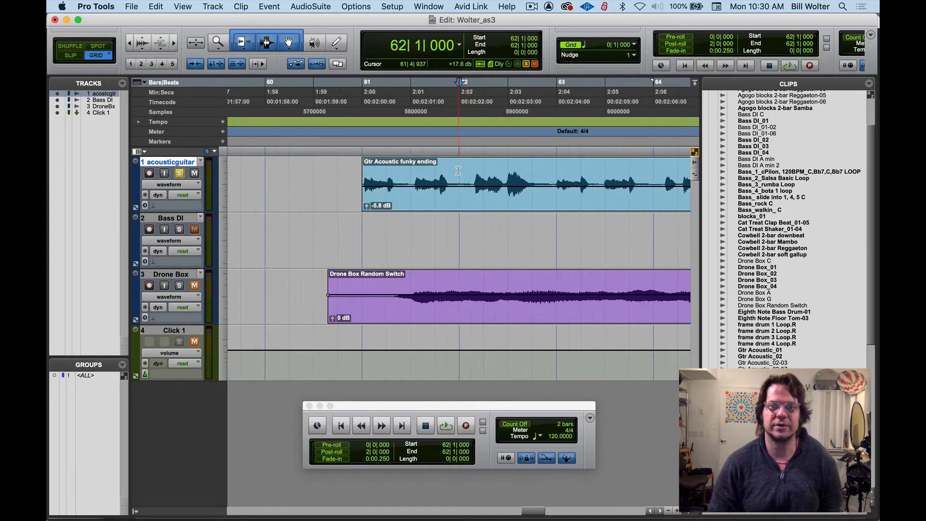
drag(458, 171, 555, 183)
key(space)
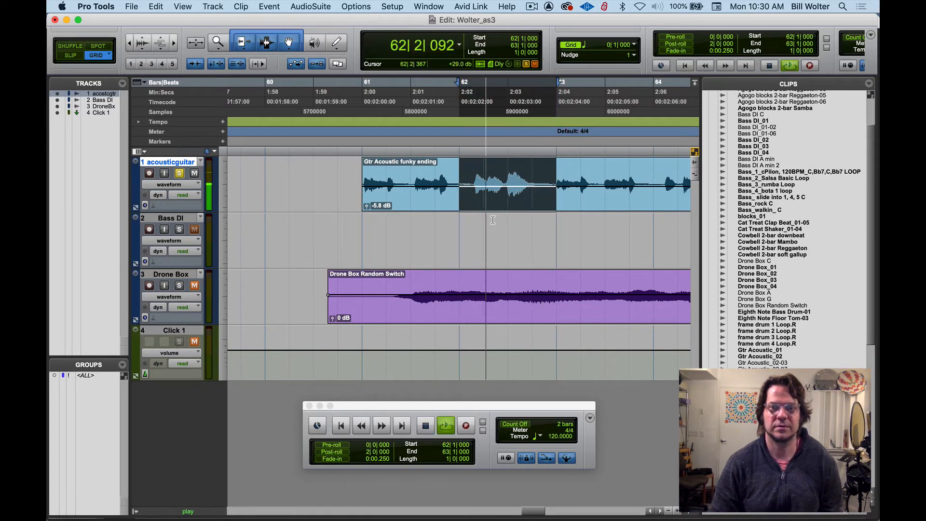
key(space)
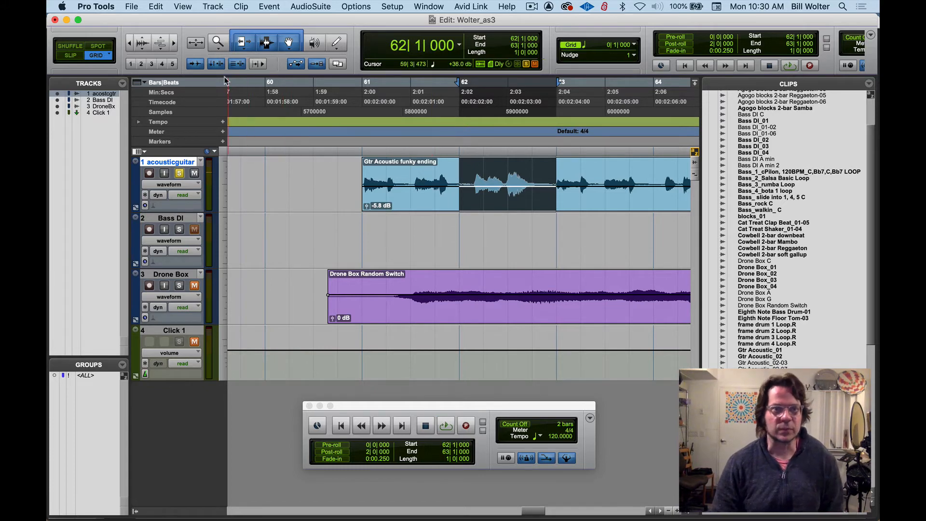
Trim the Gtr Acoustic funky ending clip to the selection from bar 62 to bar 63, and undo the trim
click(153, 7)
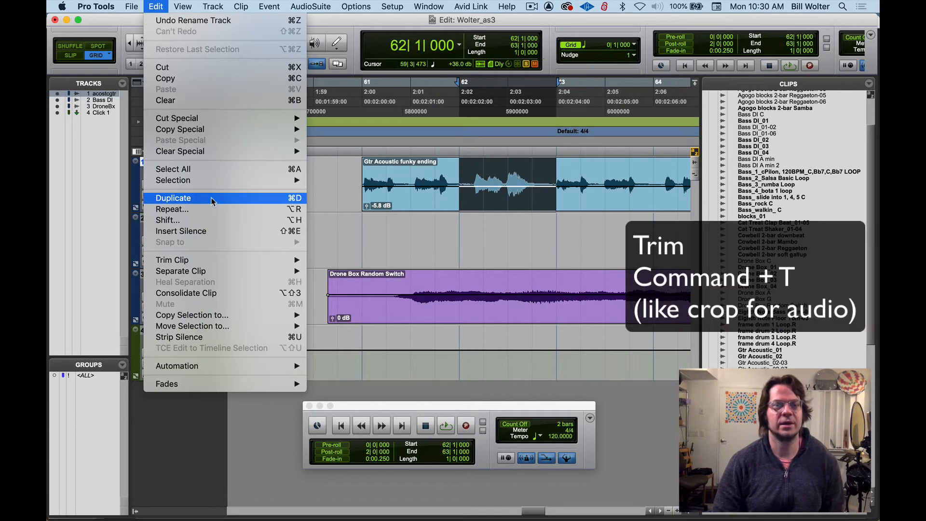
mouse_move(218, 260)
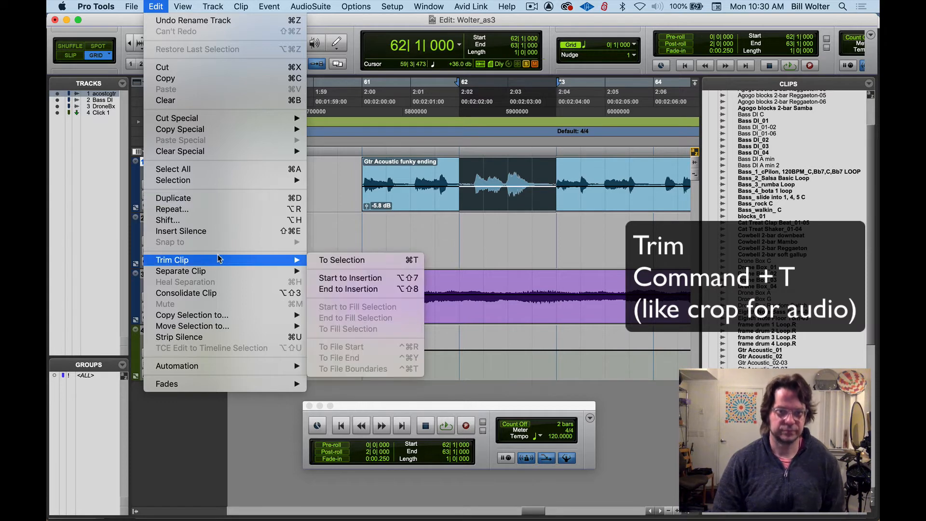
click(387, 261)
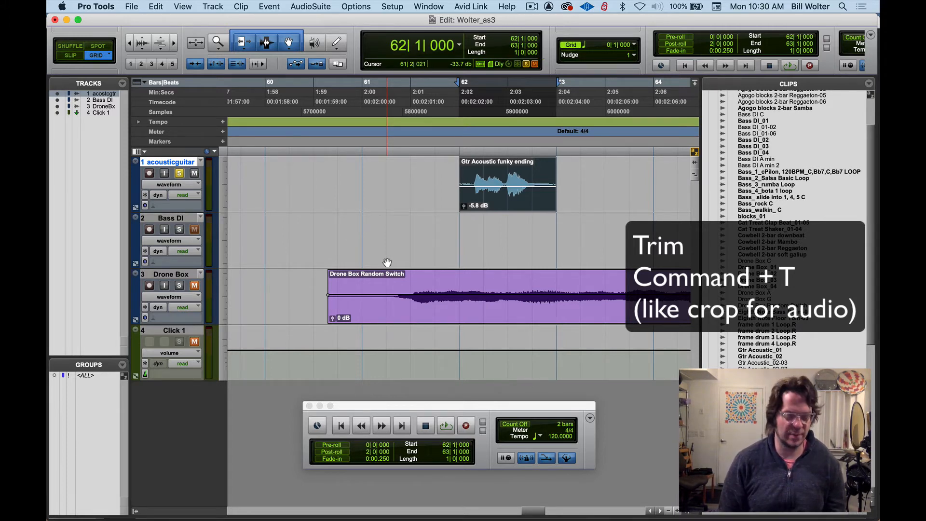
key(super+z)
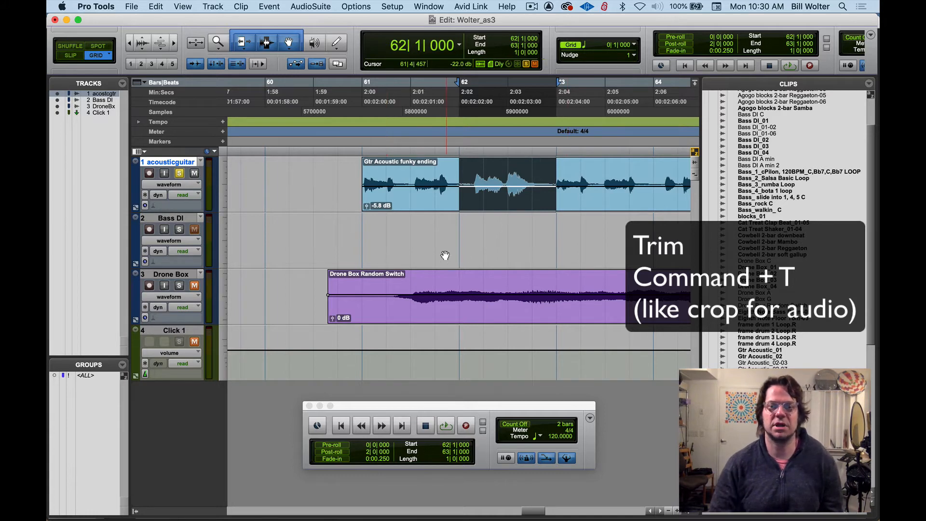
Trim the Gtr Acoustic funky ending clip to the two beats from bar 61, beat 3 to bar 62
drag(410, 183, 459, 193)
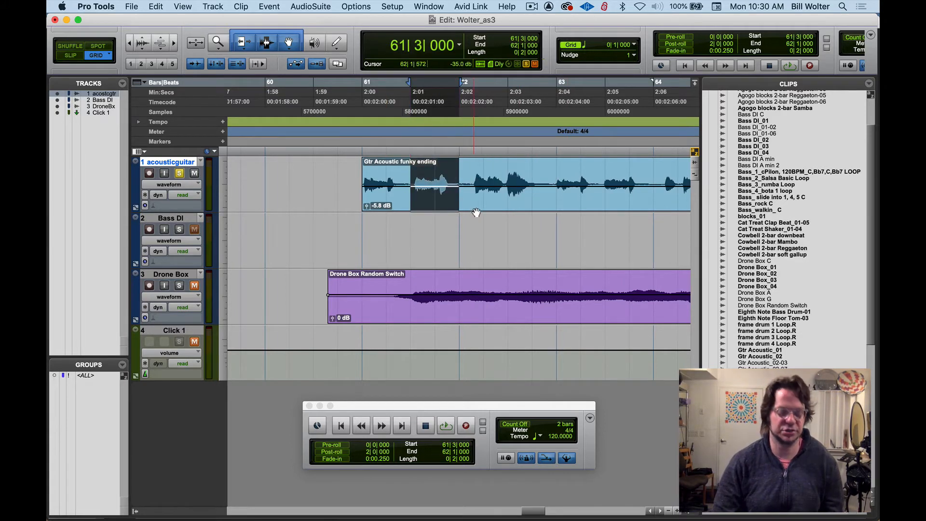
key(super+t)
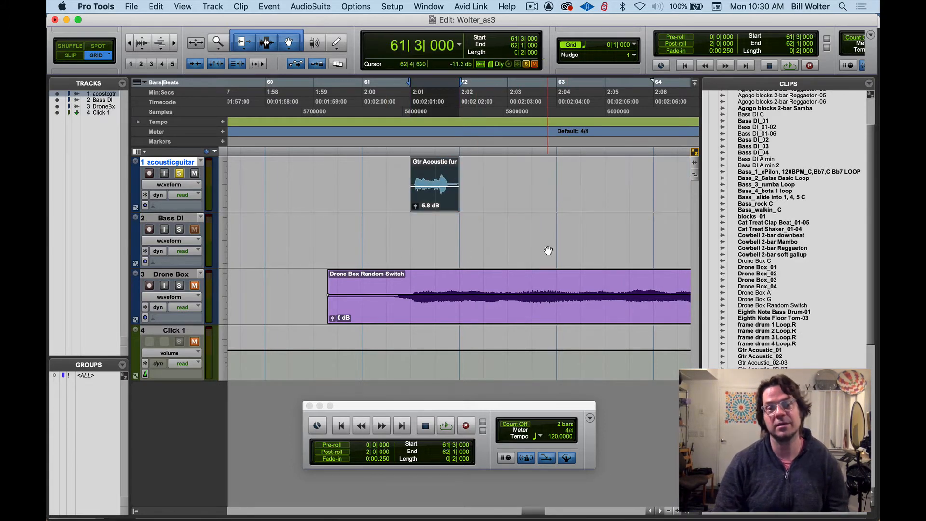
click(156, 6)
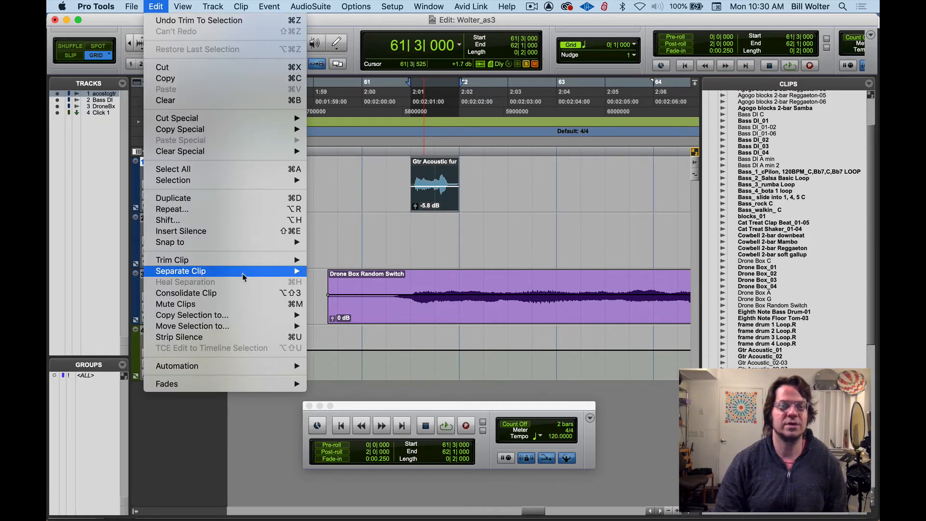
mouse_move(243, 277)
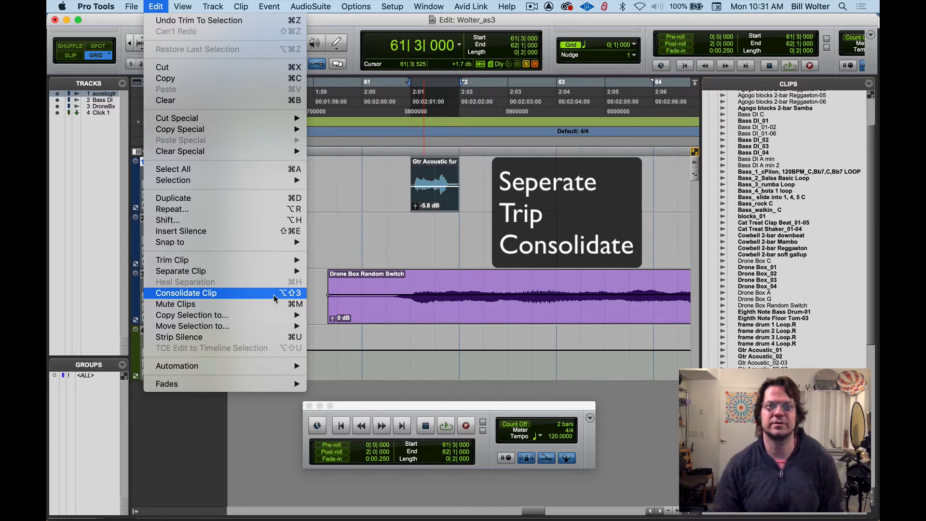
click(365, 226)
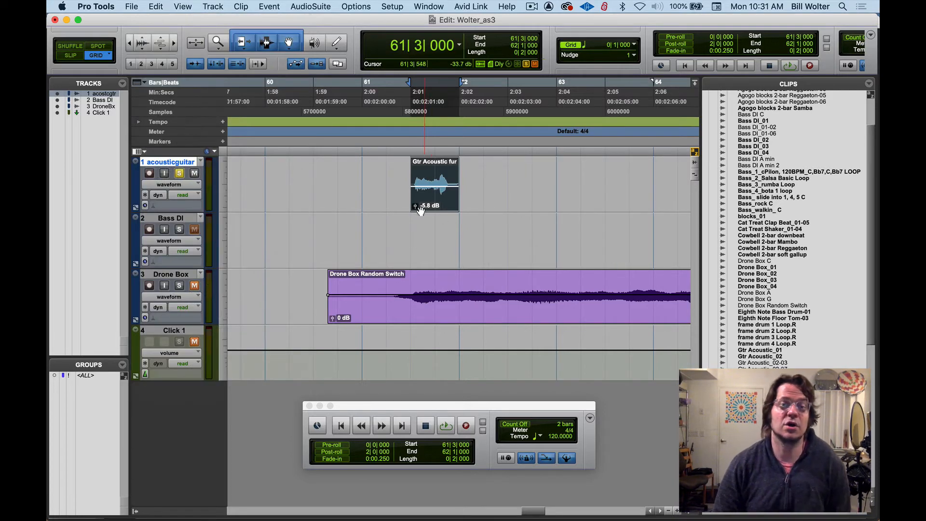
Move the trimmed acoustic guitar clip to bar 61 and duplicate it twice in a row
drag(424, 211, 376, 207)
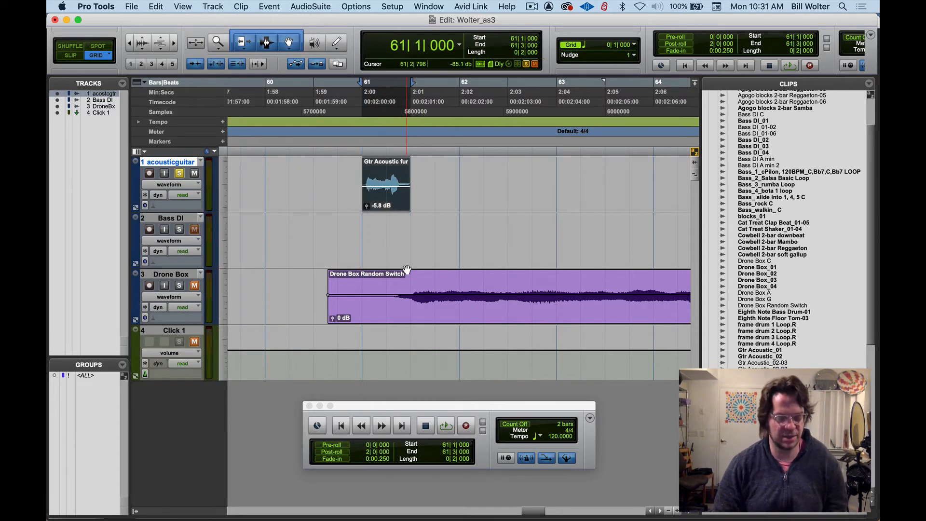
key(super+d)
key(super+d)
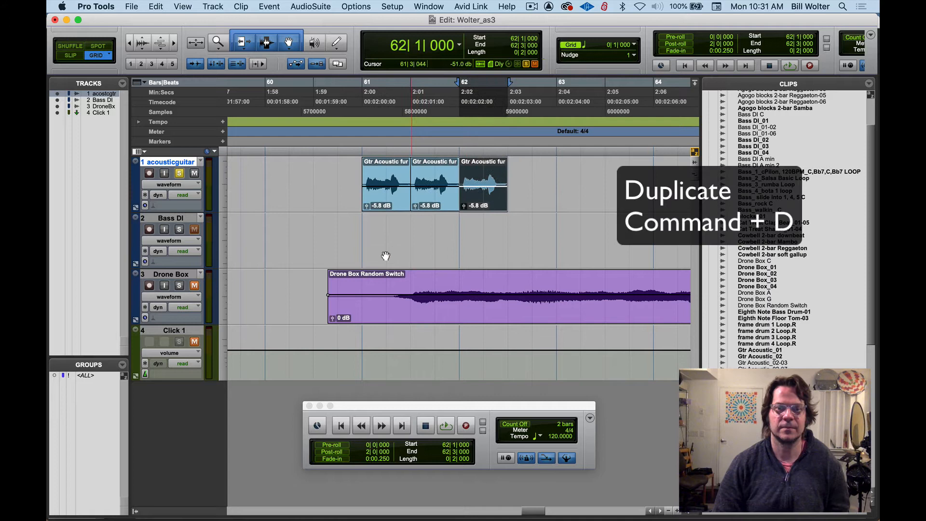
Play the three repeated acoustic guitar clips from bar 61
click(358, 173)
key(space)
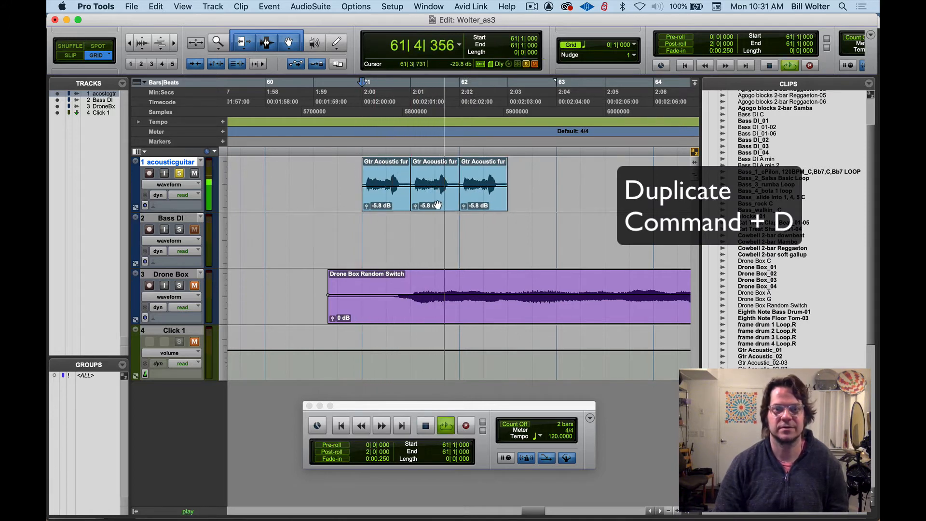
key(space)
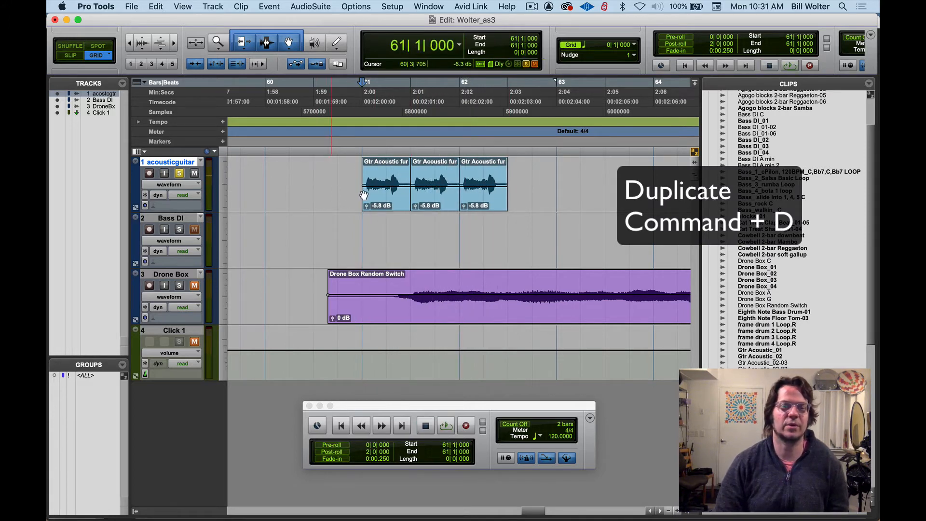
Try raising the Resonator Turnaround clip's gain to +2.9 dB on the Bass DI track, and undo the gain change
key(r)
key(r)
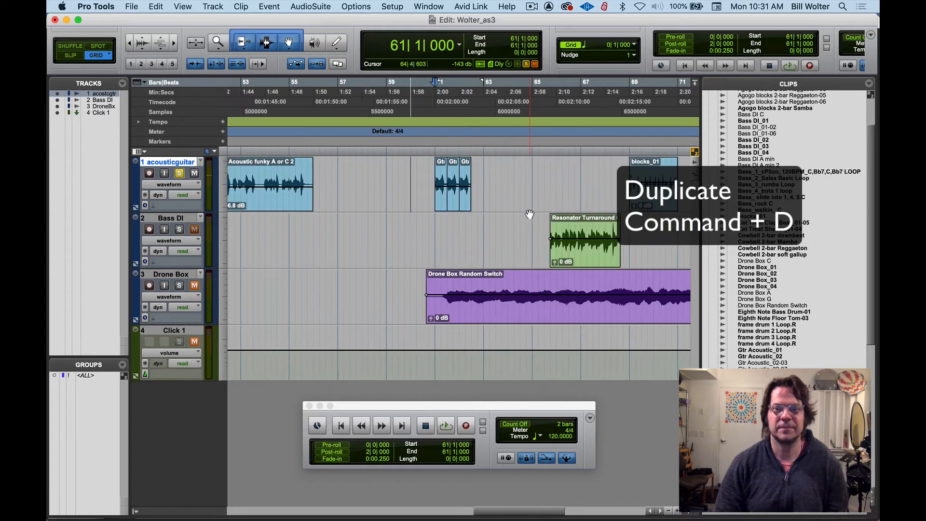
drag(569, 245, 570, 245)
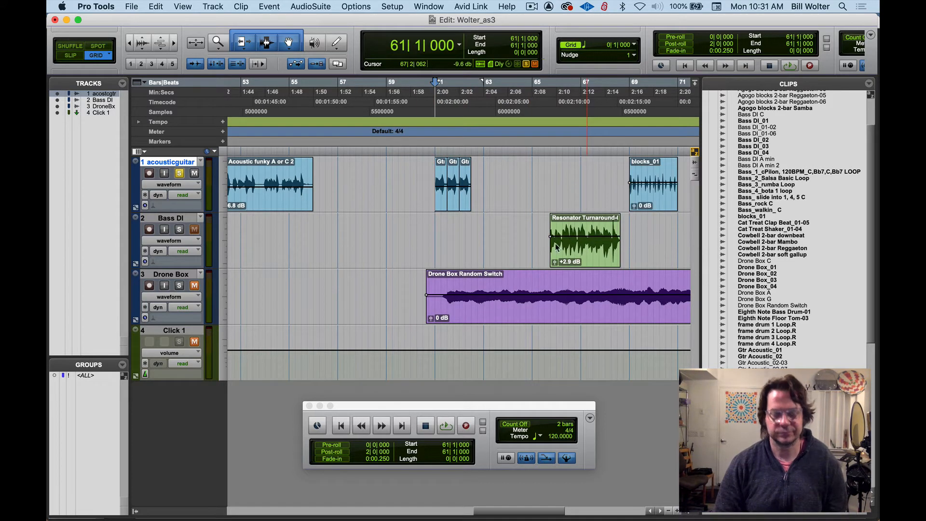
key(super+z)
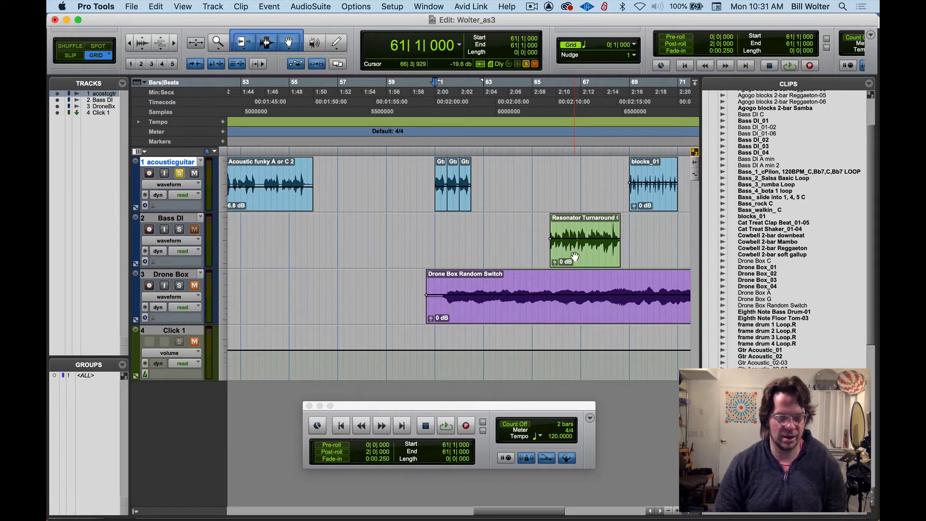
Solo the Bass DI track and copy its Bass DI C clip from bar 26 to bar 34
key(r)
click(178, 231)
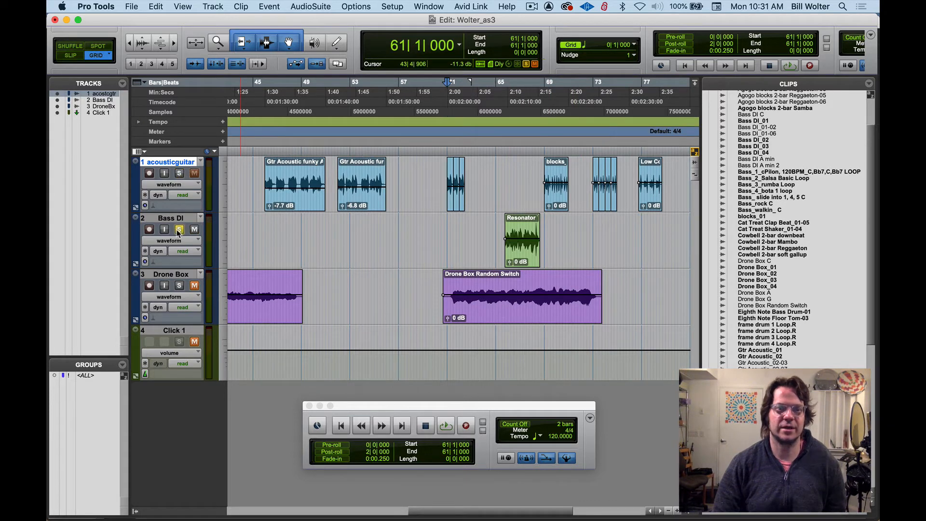
scroll(305, 260, left, 10)
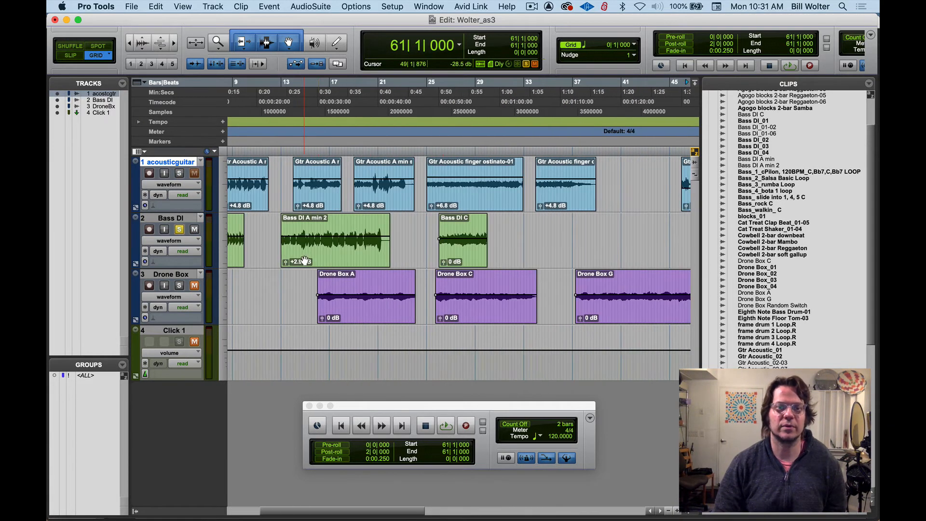
click(461, 255)
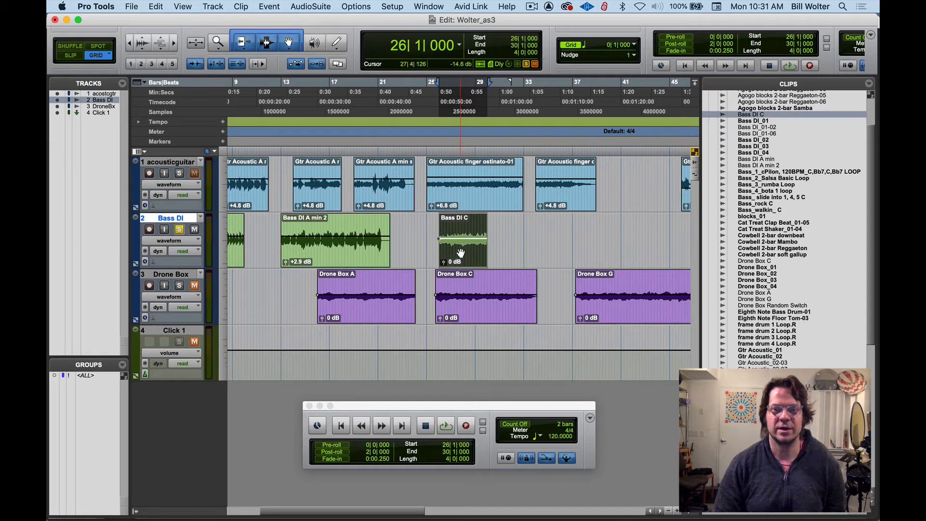
drag(460, 253, 557, 261)
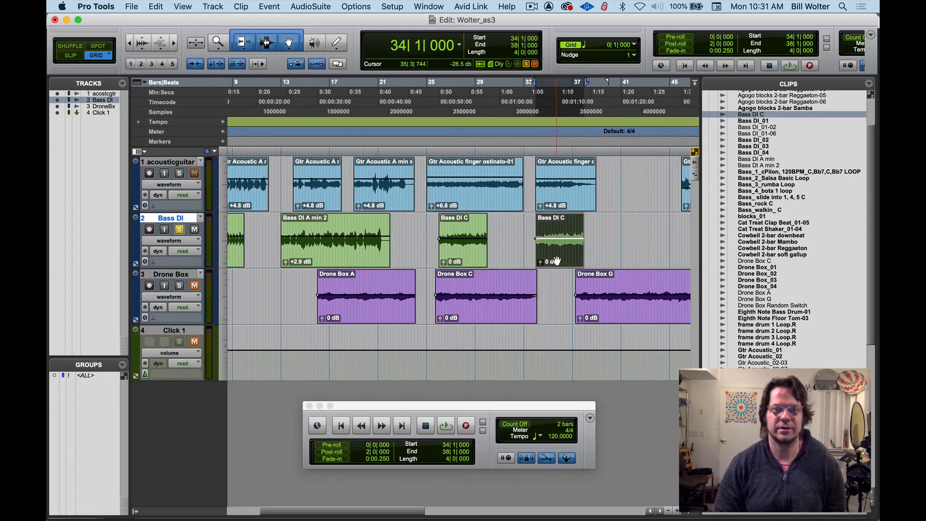
Play the start of the copied Bass DI C clip at bar 34
scroll(554, 259, up, 6)
key(space)
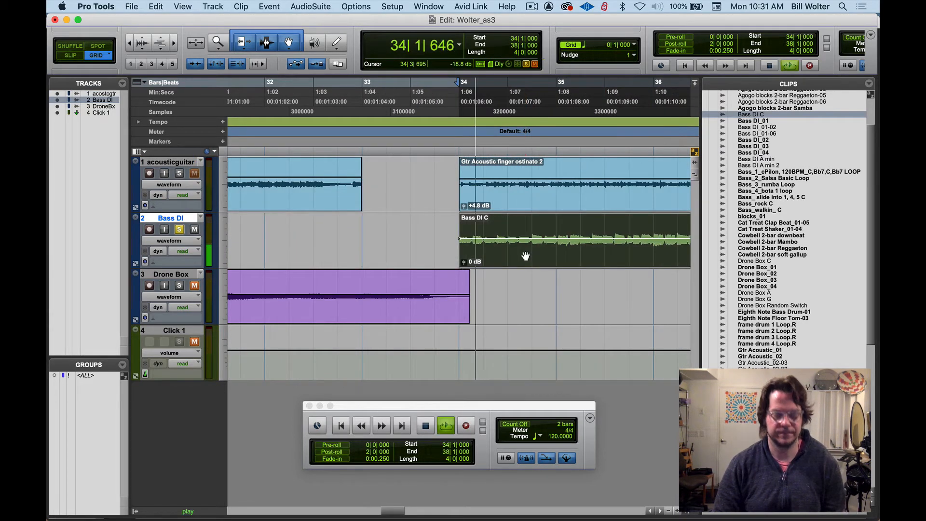
scroll(526, 256, down, 2)
key(space)
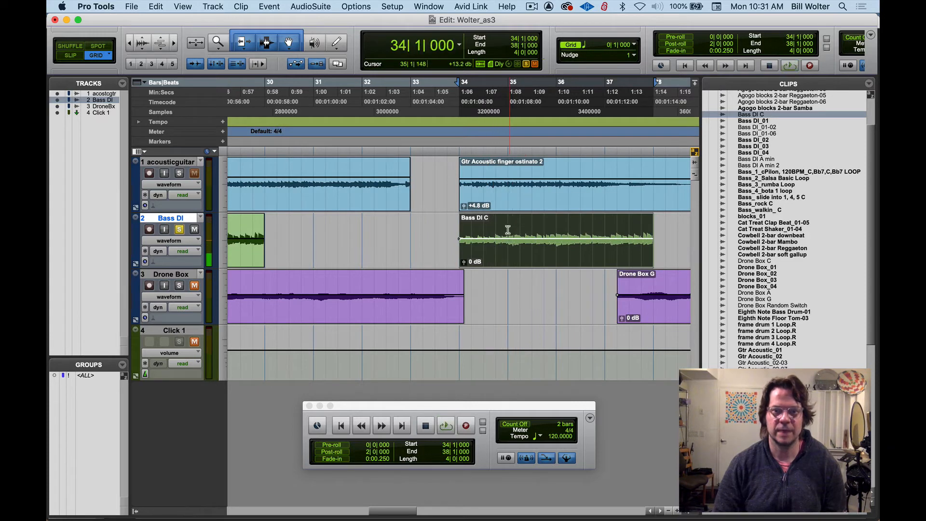
Separate the copied Bass DI C clip at bar 35 and delete the part after the cut
click(518, 229)
key(super+e)
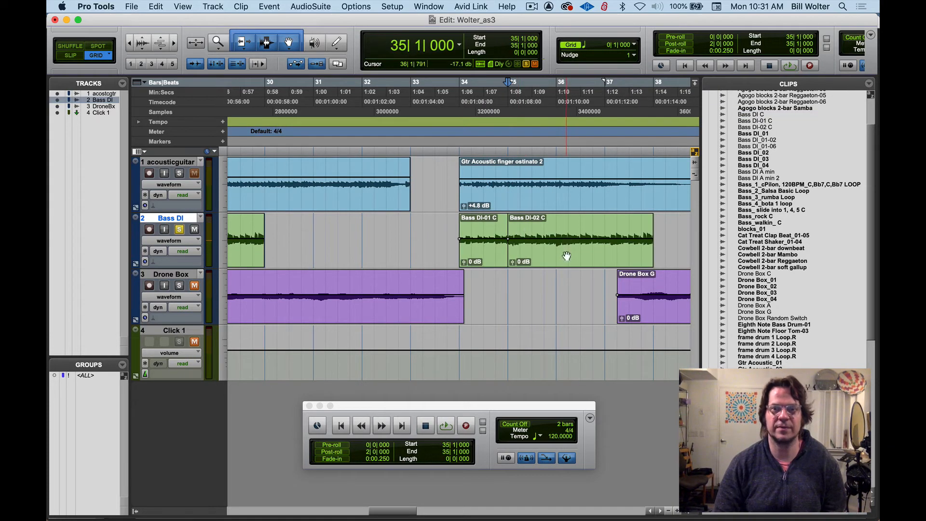
click(566, 256)
key(Delete)
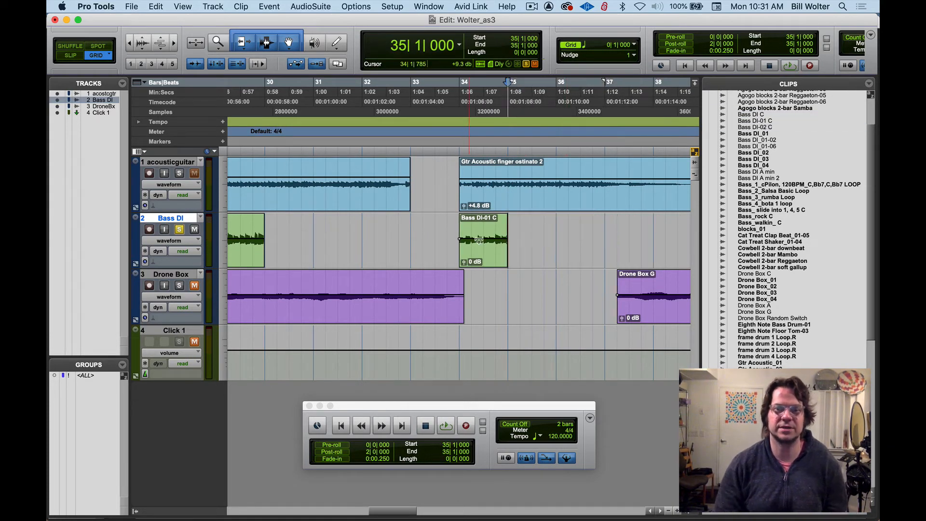
Play the remaining one-bar bass clip at bar 34 and raise its clip gain to +3.9 dB
click(480, 253)
key(space)
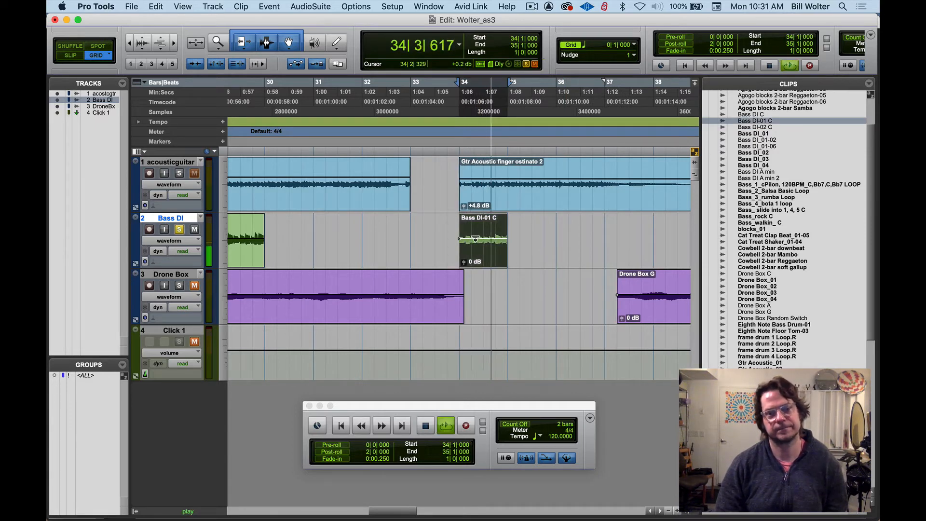
drag(476, 239, 475, 236)
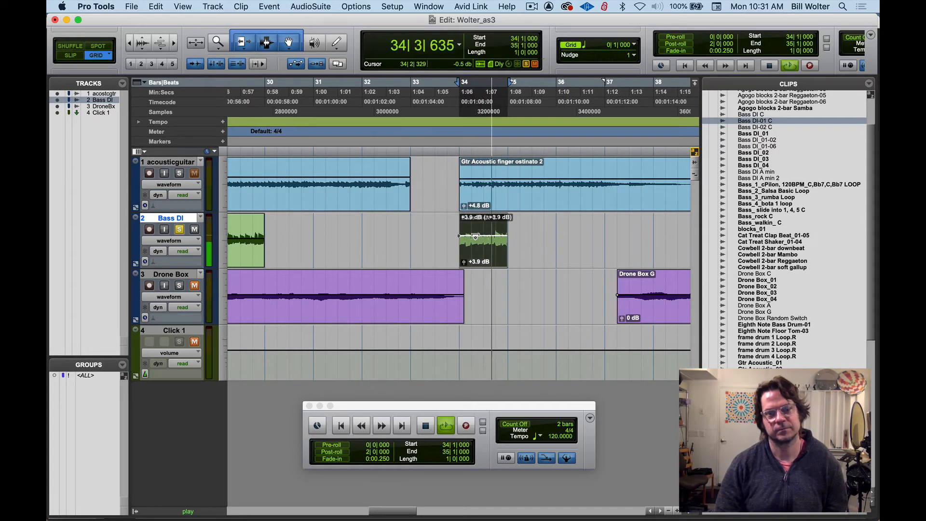
Try a one-beat grid-snapped fade-out at the end of the one-bar bass clip at bar 34 and undo it
click(518, 215)
key(super+])
key(super+])
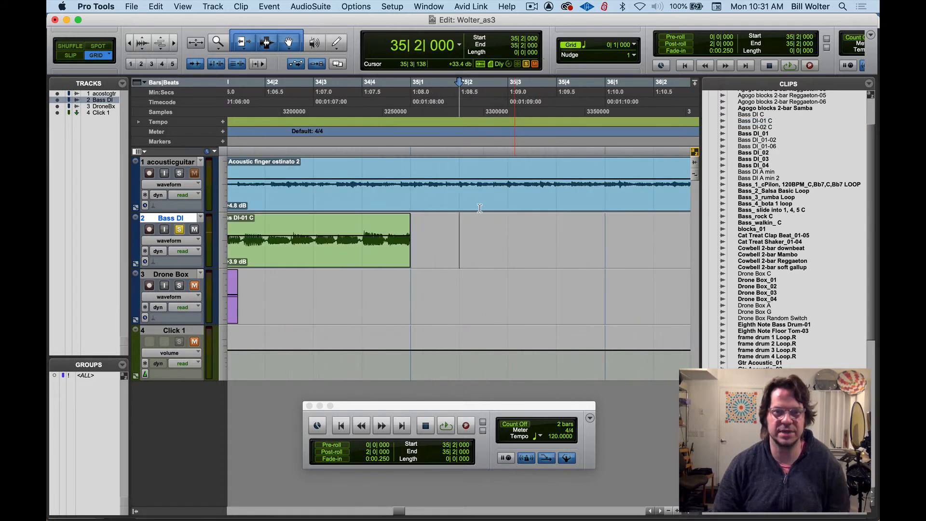
key(super+])
key(super+])
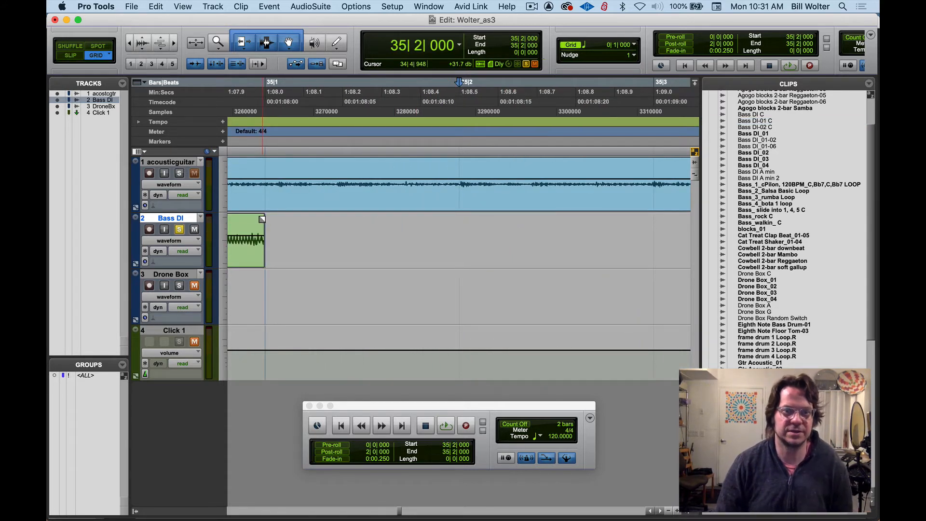
scroll(520, 210, left, 5)
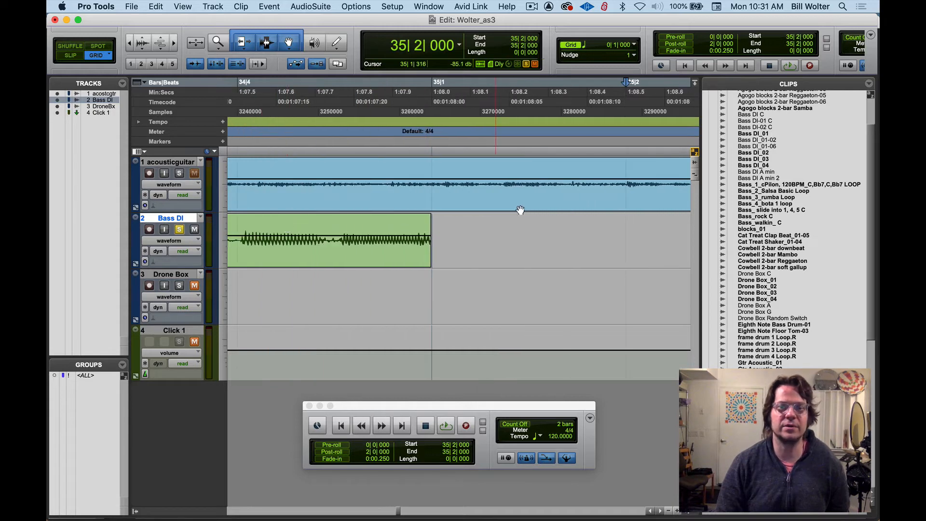
scroll(419, 224, left, 2)
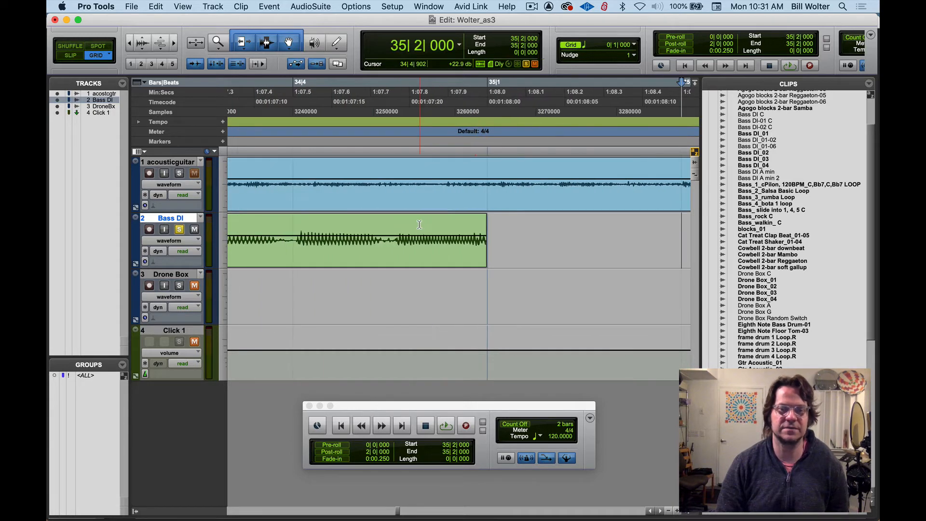
scroll(420, 224, left, 1)
drag(511, 218, 370, 223)
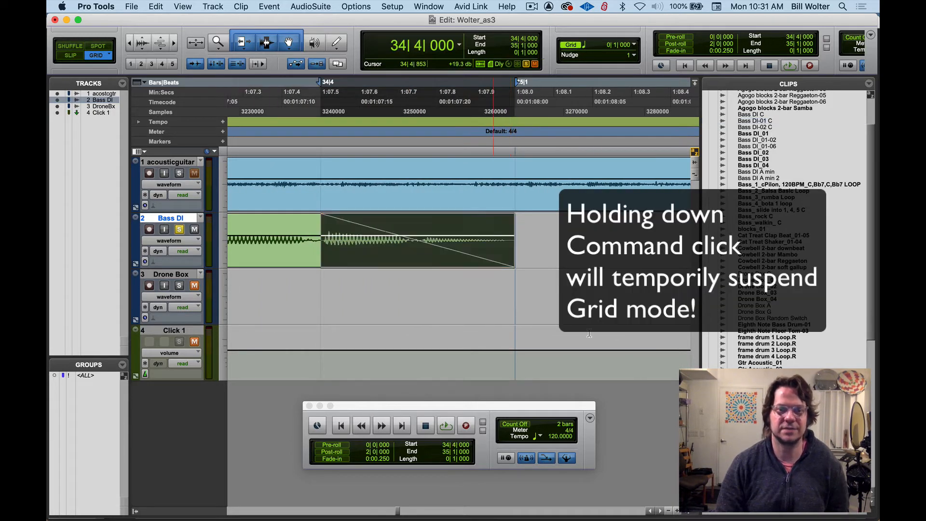
key(super+z)
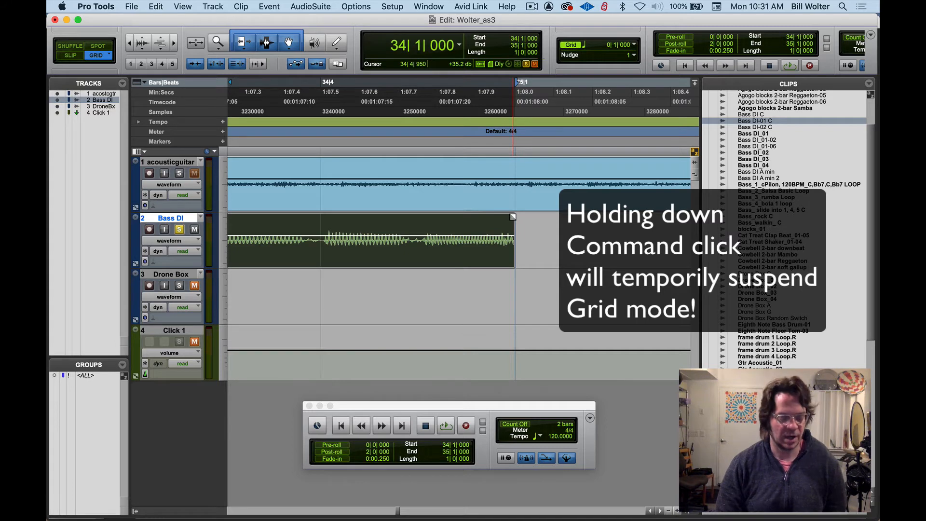
Add a short fade-out from 34|4|902 to 35|1|000 on the bass clip, bypassing the grid, and play the clip
mouse_move(512, 217)
mouse_down()
mouse_move(490, 212)
mouse_move(505, 217)
mouse_up()
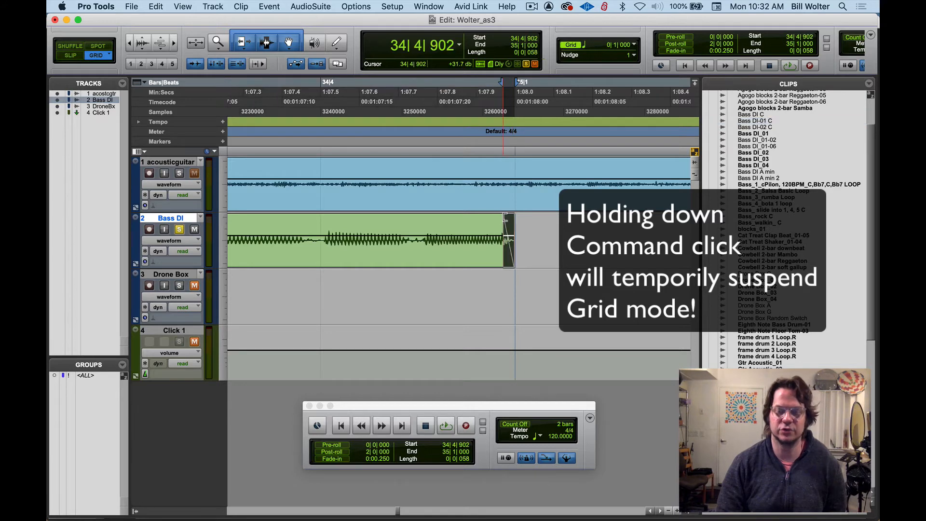
scroll(401, 248, left, 10)
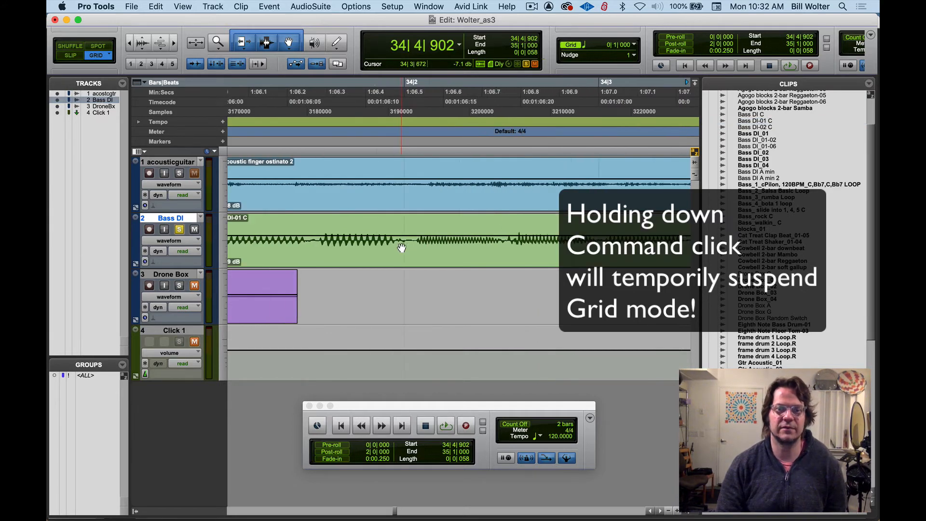
click(652, 256)
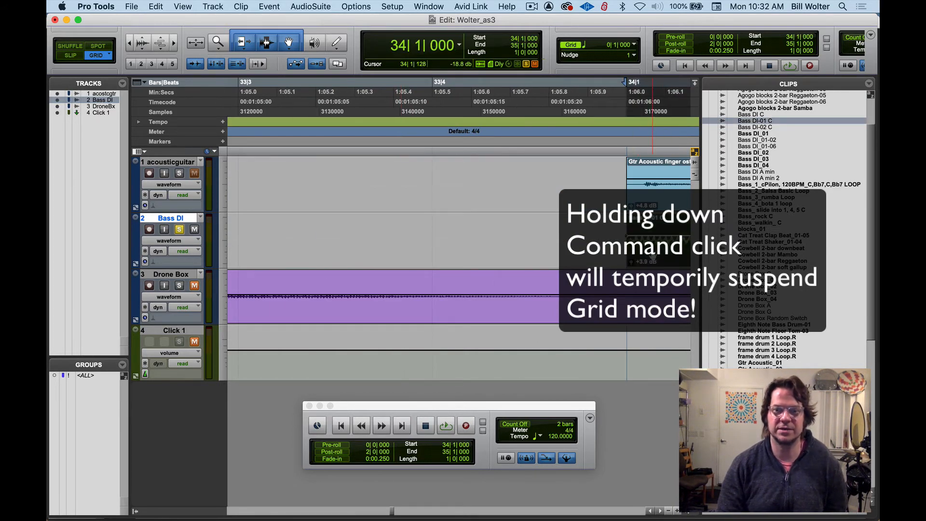
key(space)
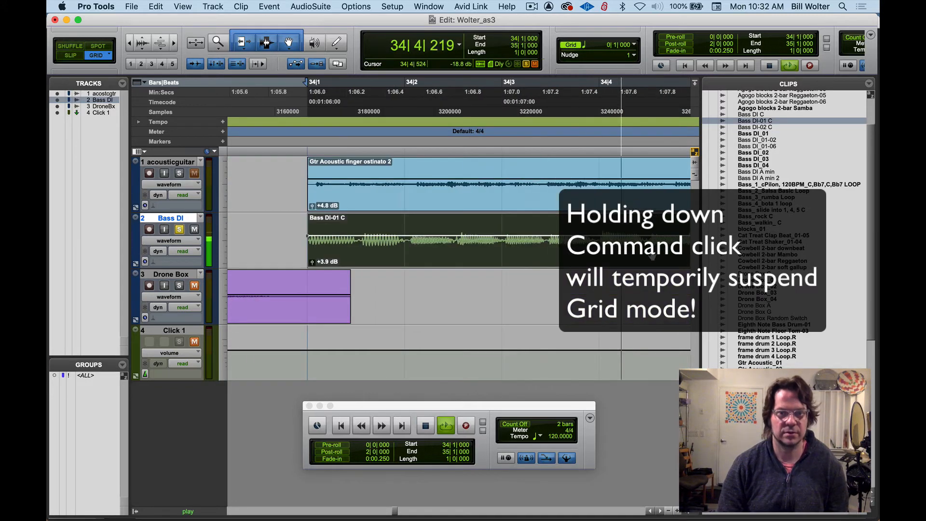
key(space)
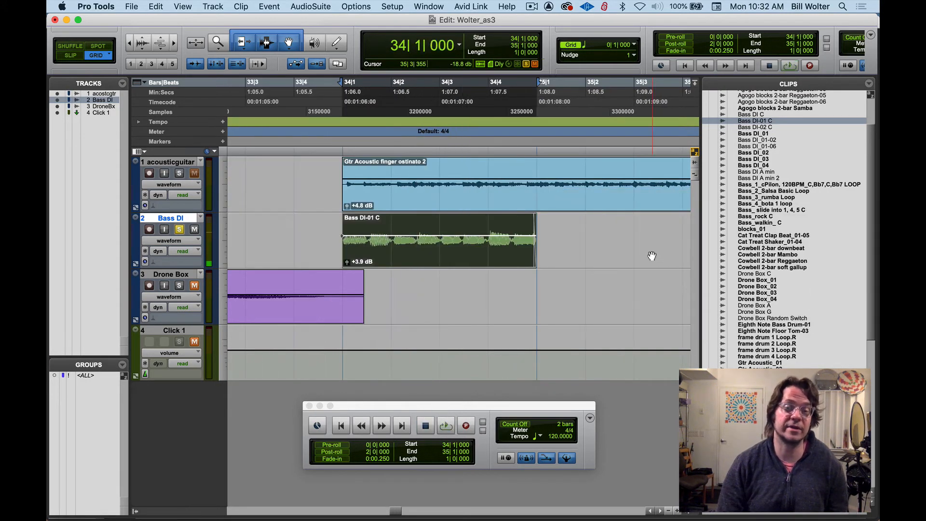
Play the bass clip without its fade-out for comparison and redo the fade
key(space)
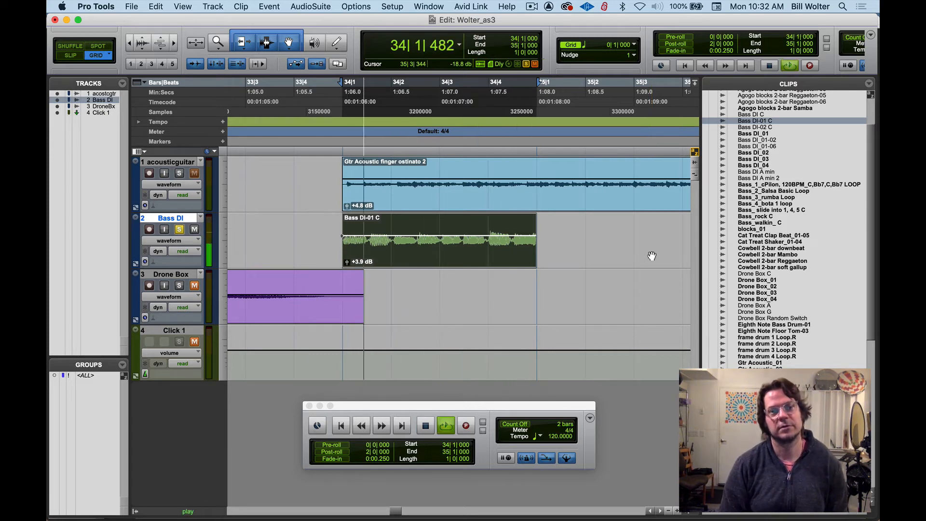
key(space)
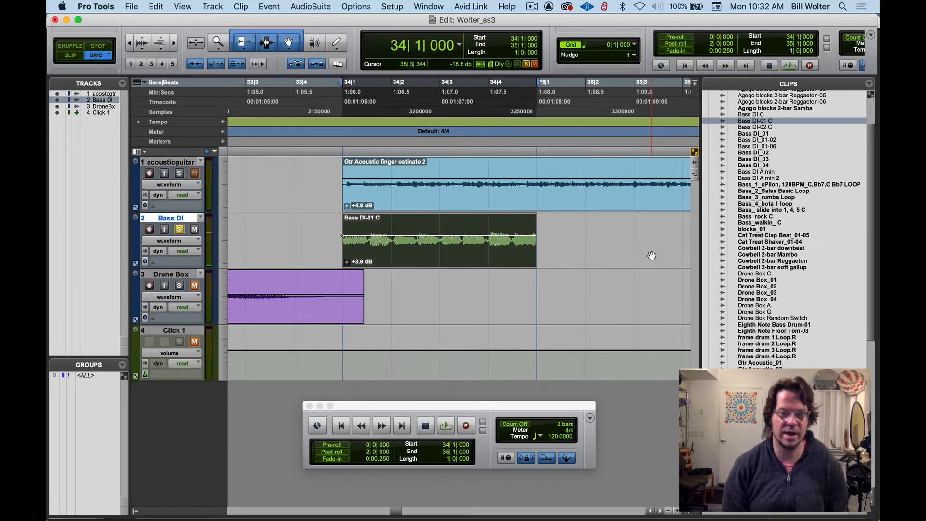
key(super+shift+z)
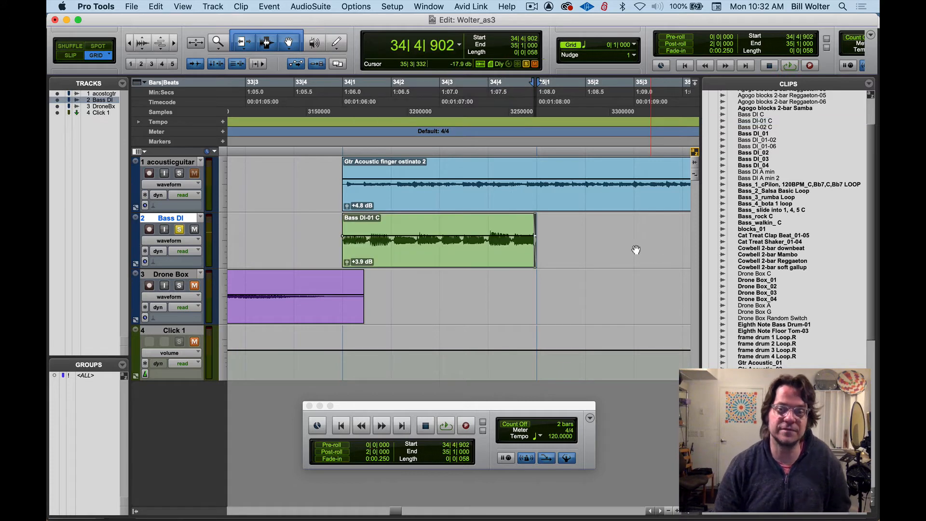
Examine the short fade-out at the end of the bass clip up close
key(t)
key(t)
key(t)
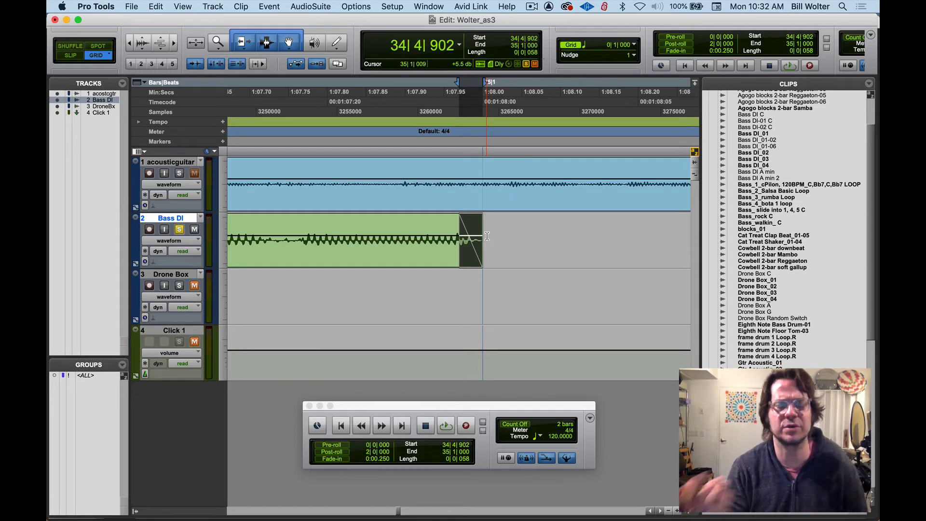
key(r)
key(r)
key(r)
key(r)
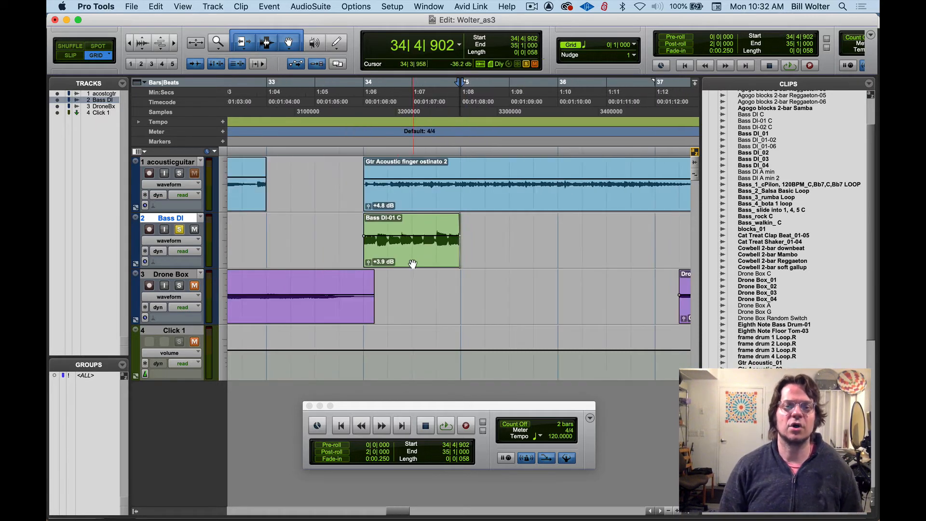
Try duplicating the one-bar bass clip into bar 35 and undo the duplication
click(399, 258)
key(super+d)
key(super+d)
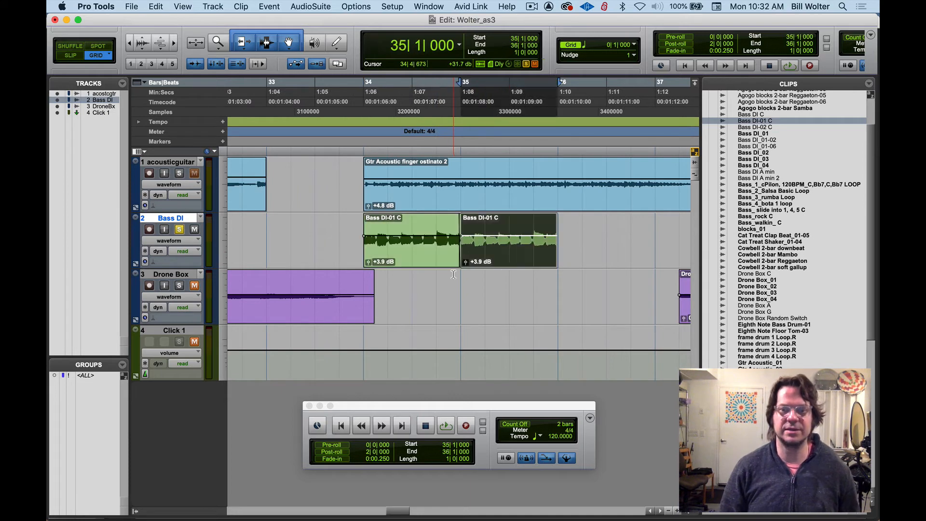
key(super+z)
key(super+z)
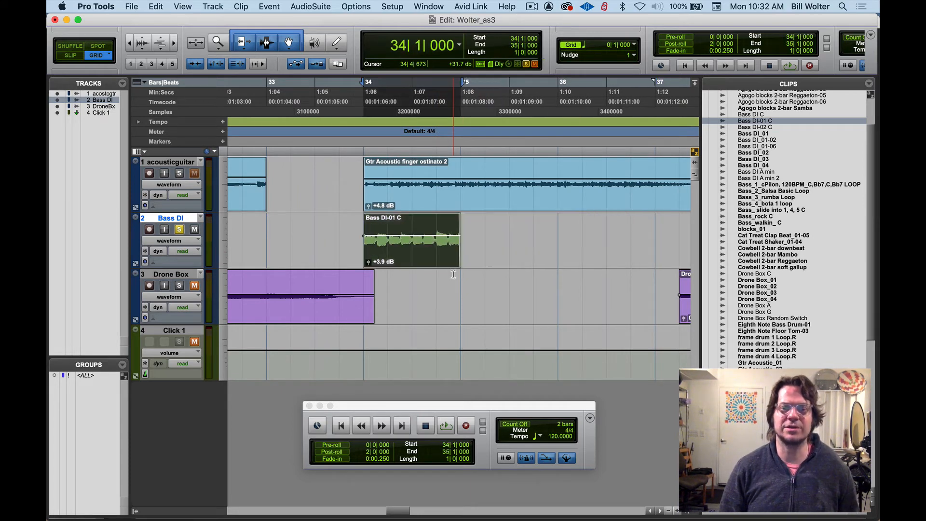
Repeat the one-bar bass clip seven times so that it fills bars 34 through 41
key(r)
key(r)
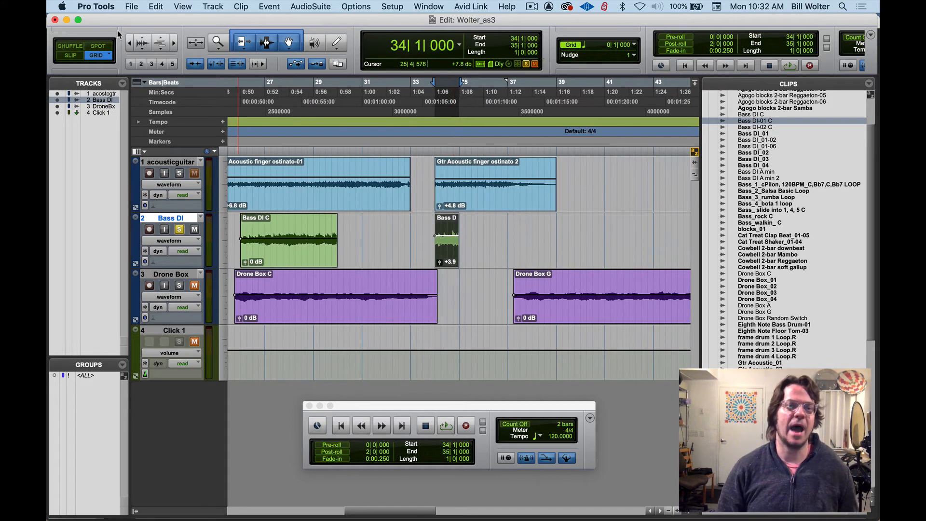
click(157, 7)
mouse_move(203, 325)
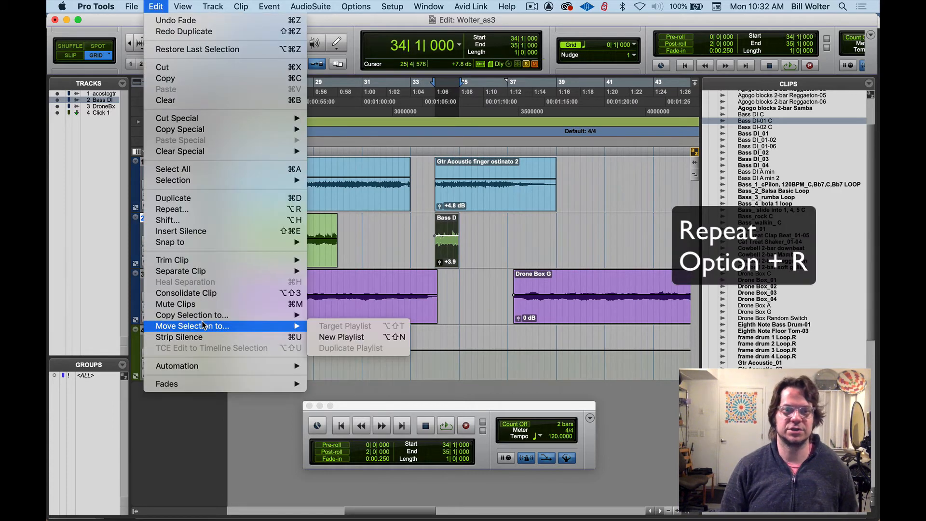
click(180, 213)
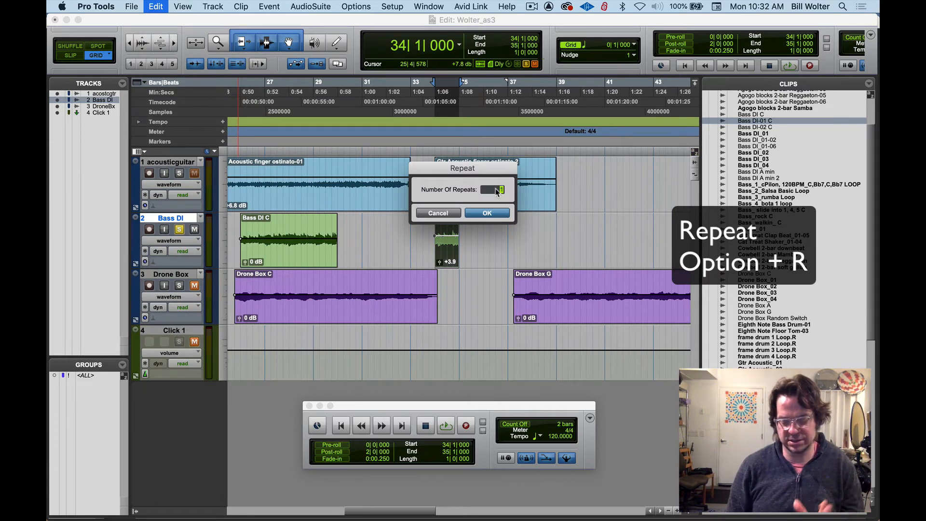
key(Return)
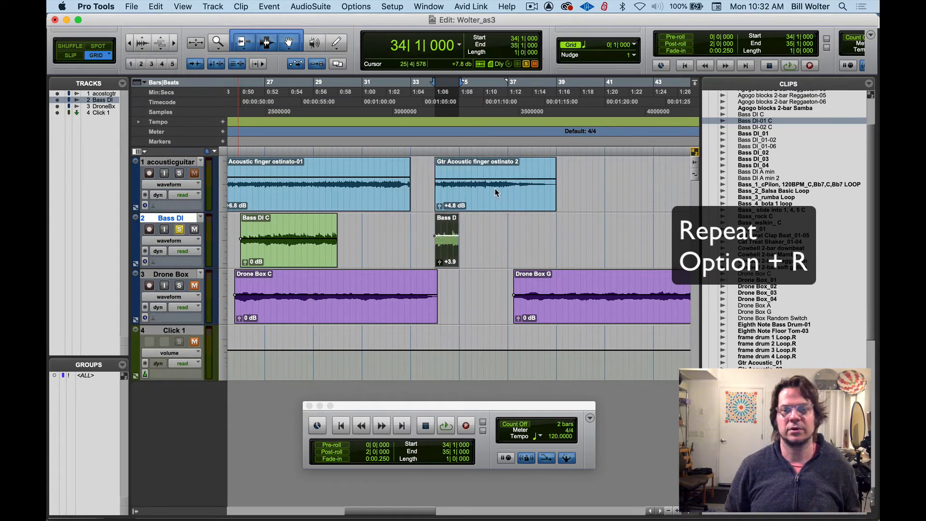
Play the repeated bass clips from 33|4|000, just ahead of bar 34
click(431, 229)
key(space)
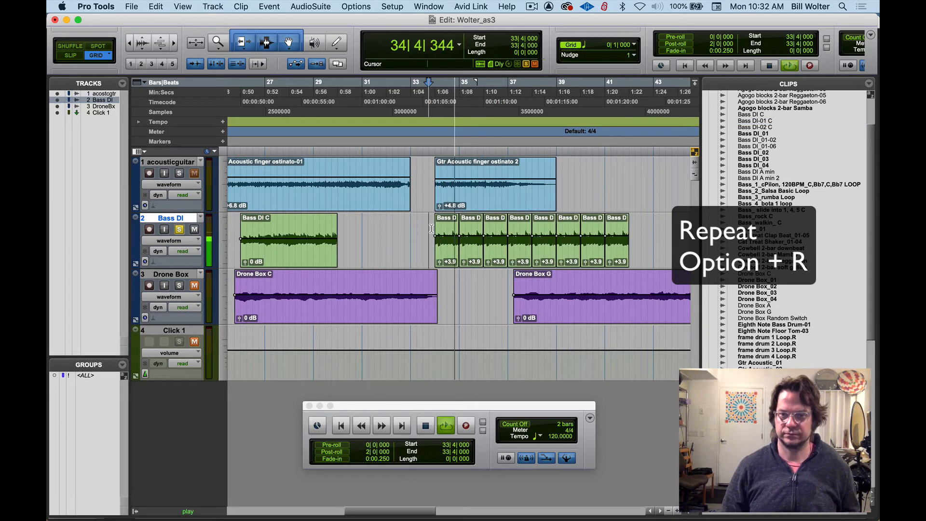
key(space)
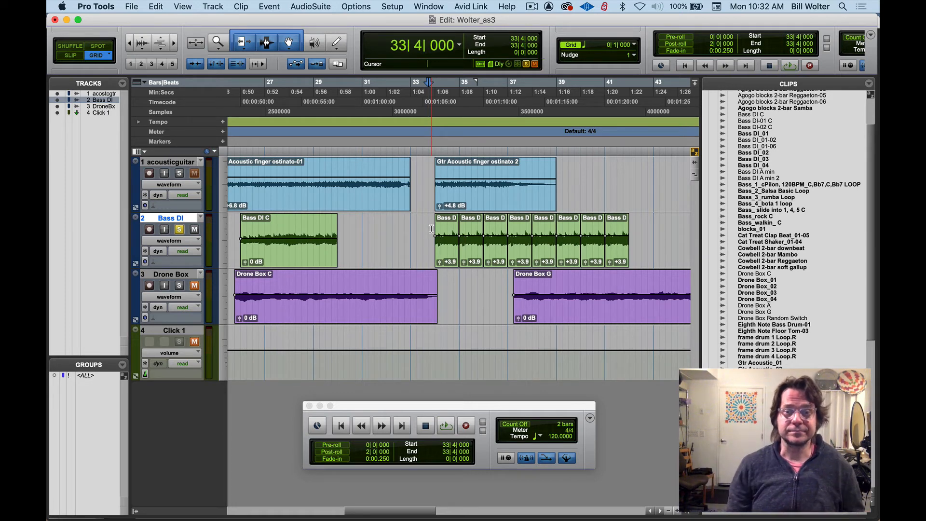
Examine the acoustic guitar clip against the repeated bass clips at bar 34, as well as the whole session layout
drag(480, 203, 381, 195)
key(super+bracketright)
key(super+bracketright)
key(super+bracketright)
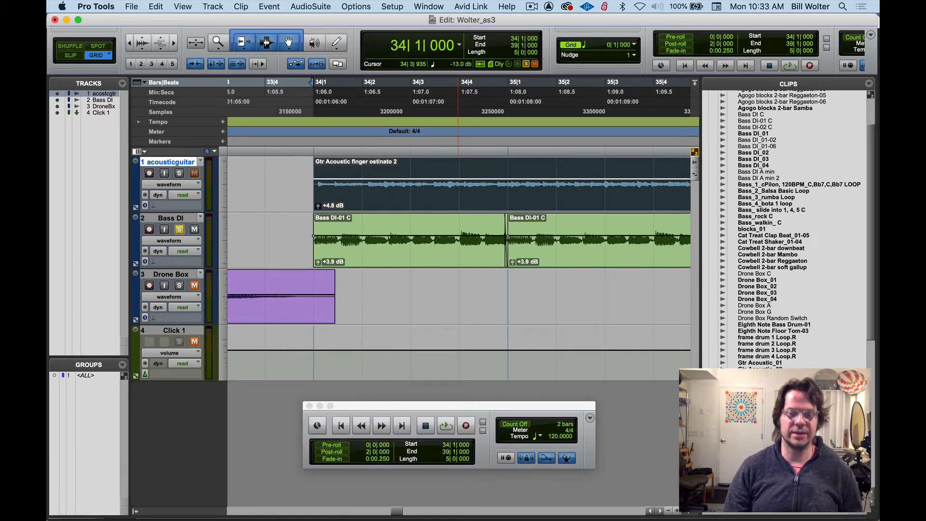
key(r)
key(r)
key(r)
key(r)
key(r)
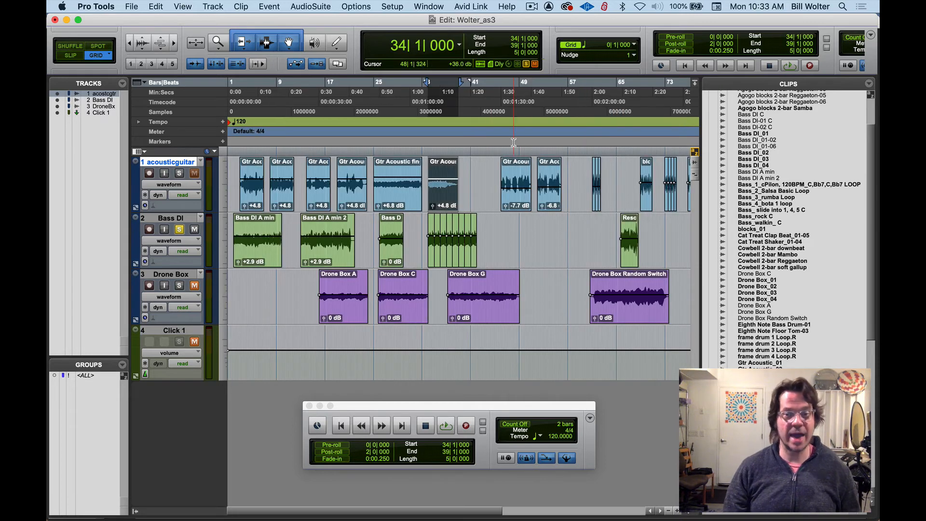
key(r)
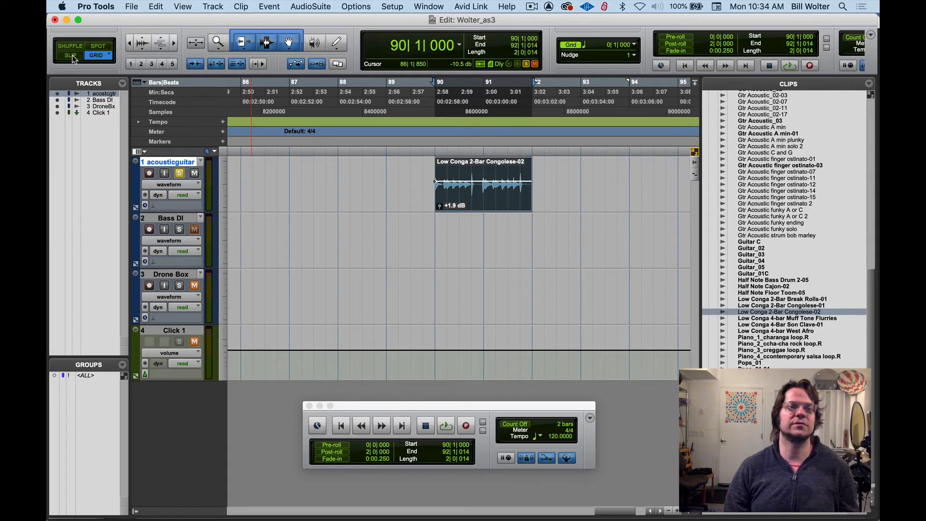
Switch to Slip mode and enlarge the view of the Low Conga clip with a taller acousticguitar track and hidden track list
click(72, 58)
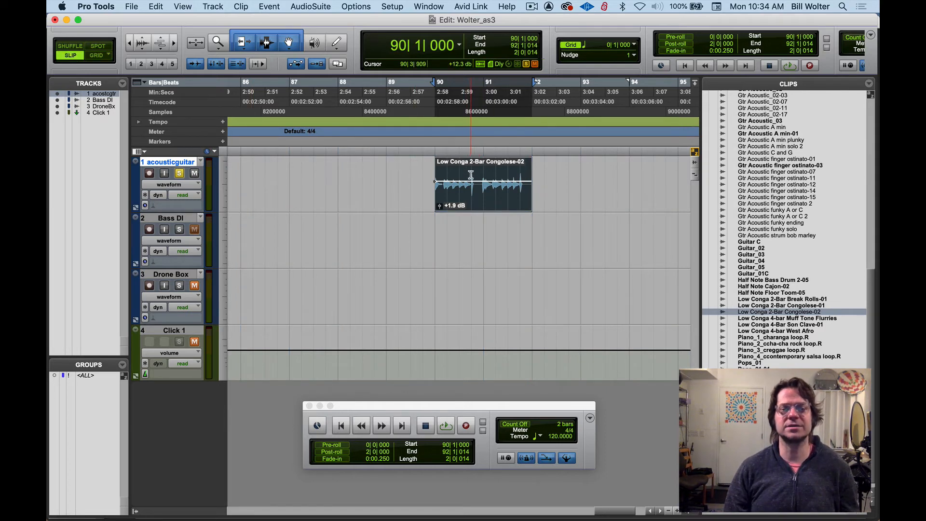
drag(471, 174, 479, 174)
key(t)
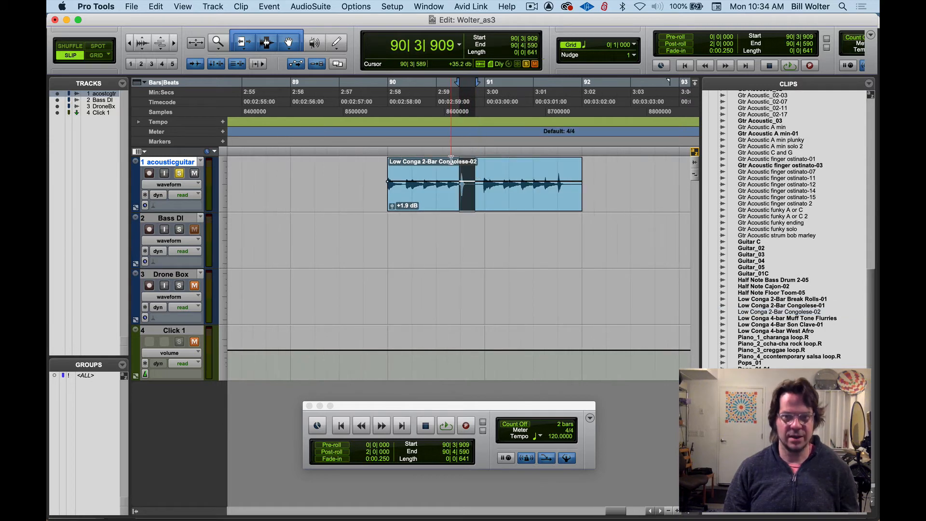
key(t)
drag(155, 210, 155, 291)
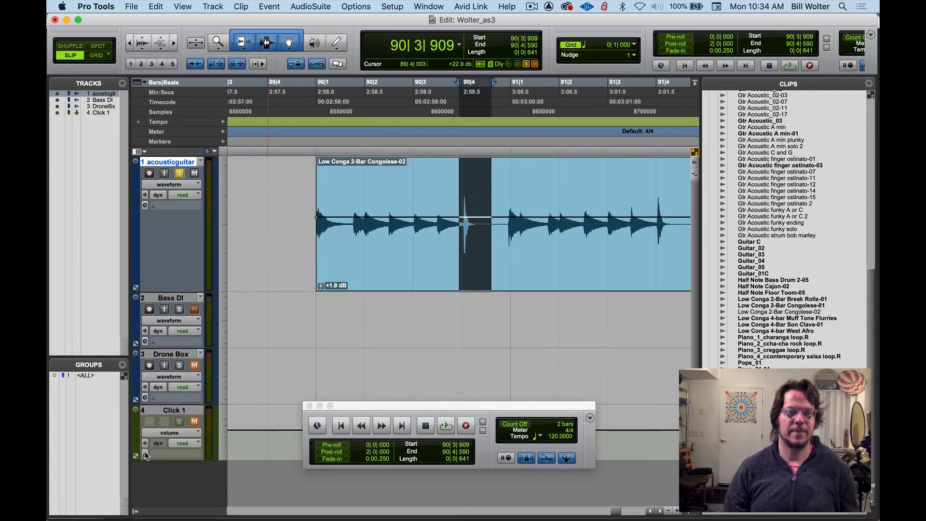
click(135, 511)
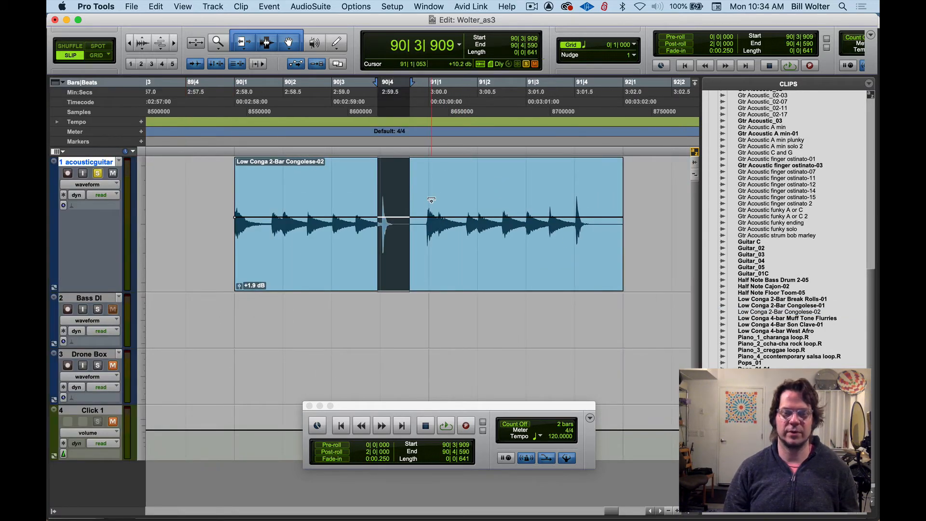
Select the single loud conga hit from 90|4|046 to 90|4|278 in the Low Conga clip and play it
click(382, 191)
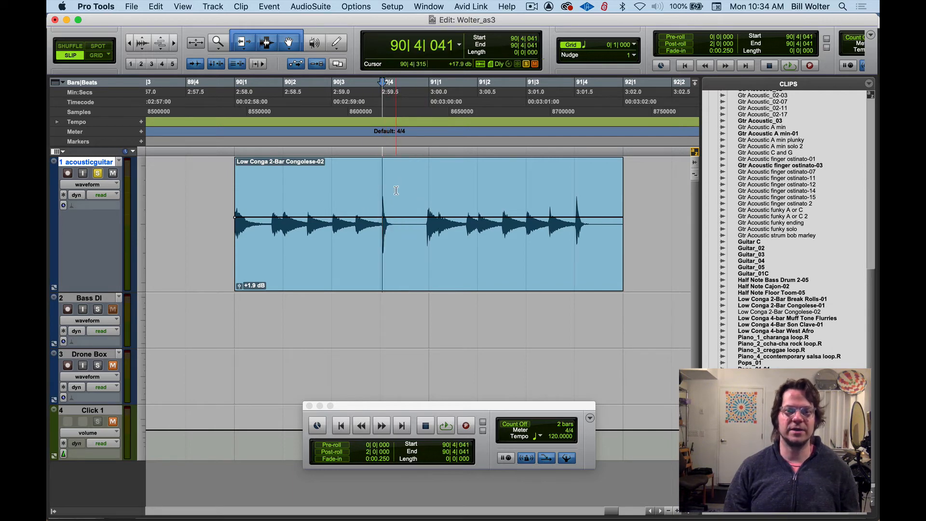
key(t)
key(t)
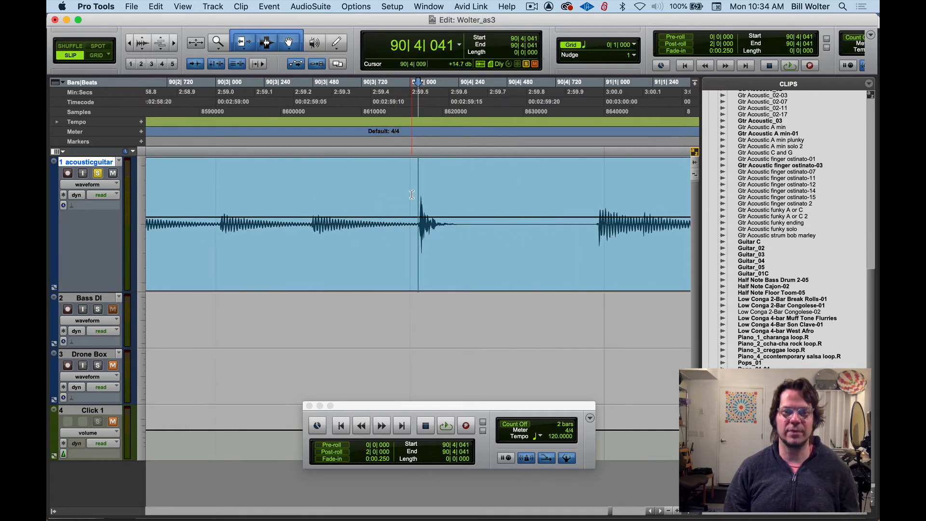
drag(411, 193, 505, 213)
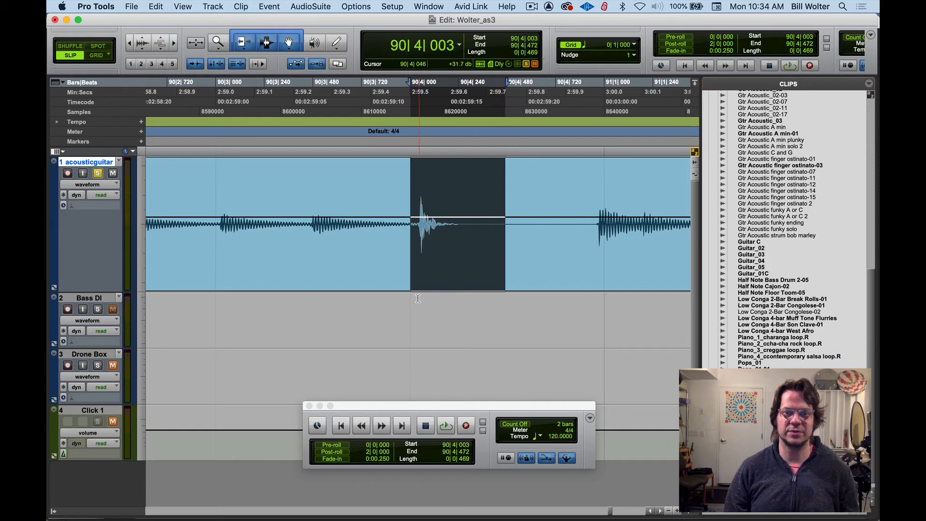
click(454, 201)
drag(419, 194, 466, 201)
key(space)
key(space)
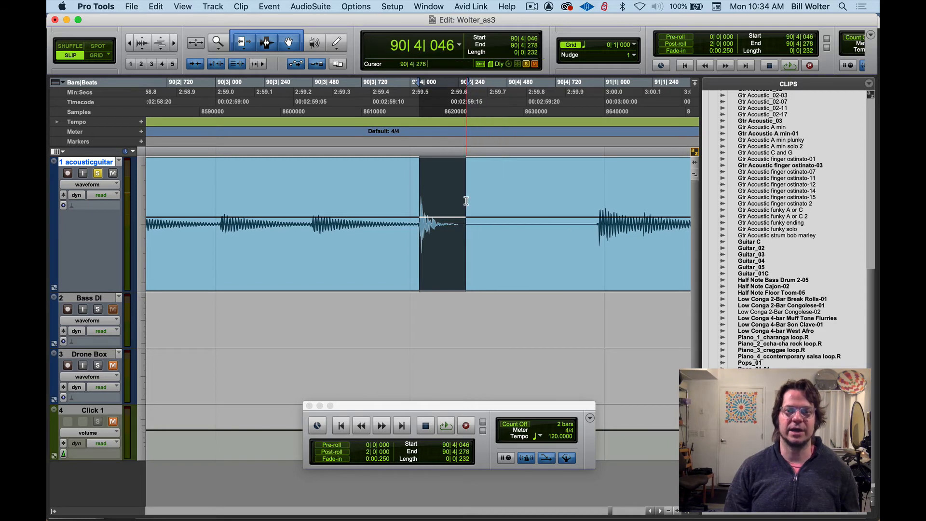
Separate the selected conga hit at 90|4|046 into its own clip and move the clips on either side away from it
key(space)
key(space)
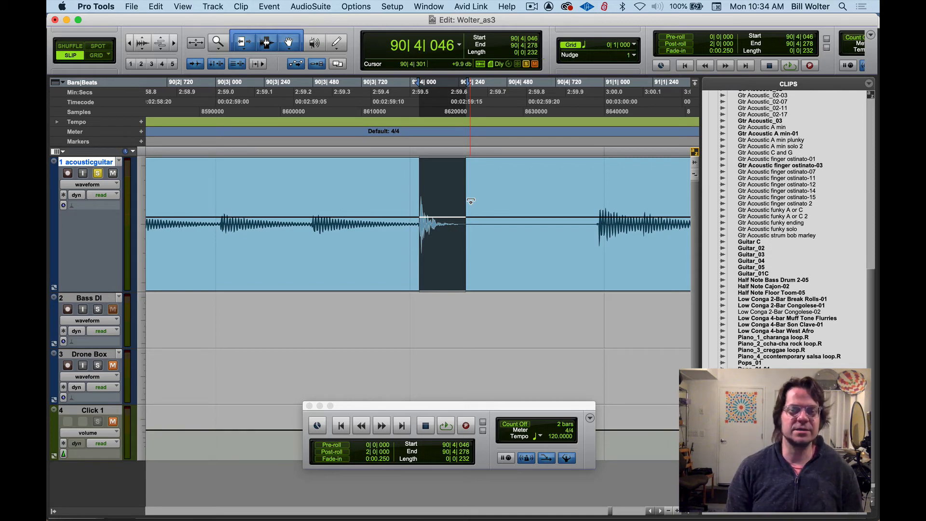
key(super+e)
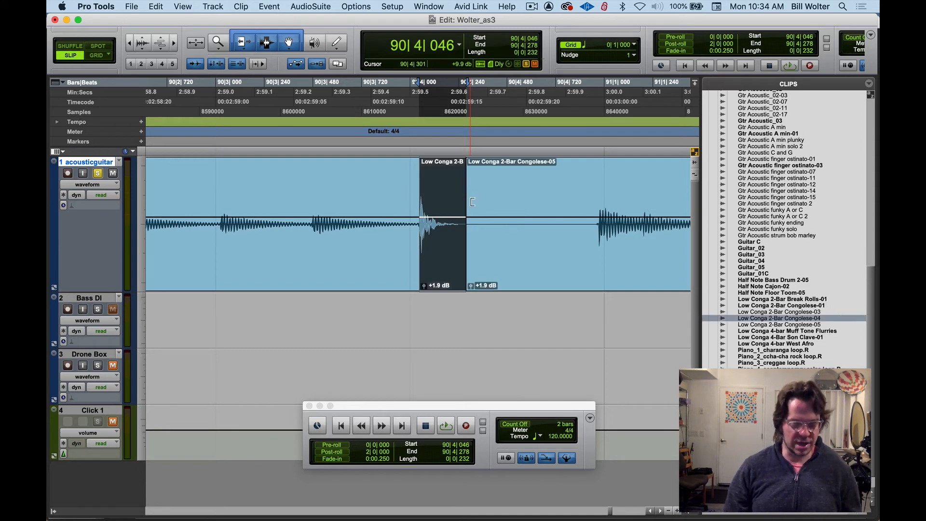
key(r)
key(r)
drag(469, 272, 490, 273)
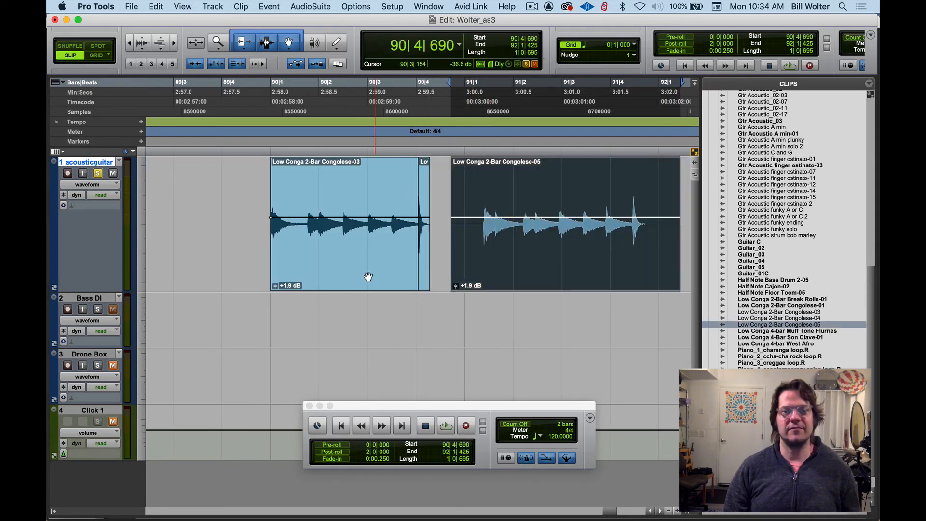
drag(368, 277, 337, 276)
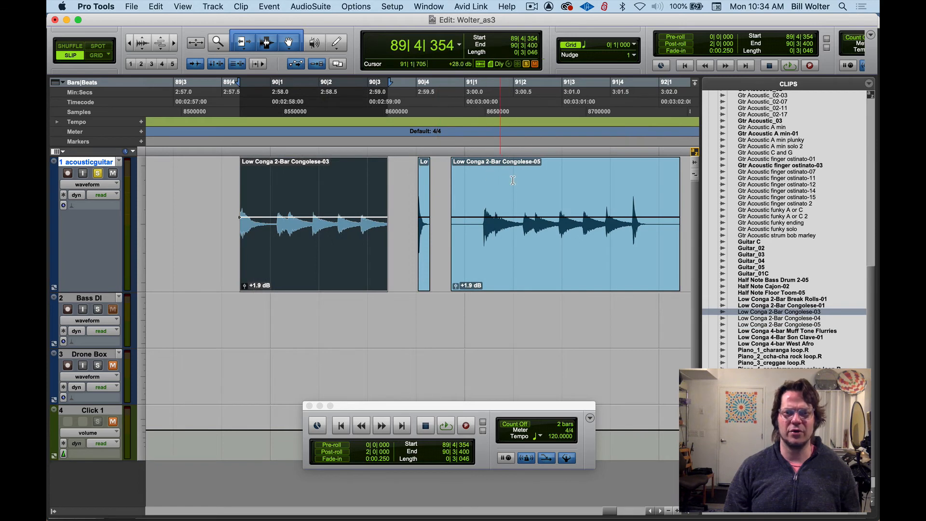
Undo both clip moves and the separation of the Low Conga clip
key(super+z)
key(super+z)
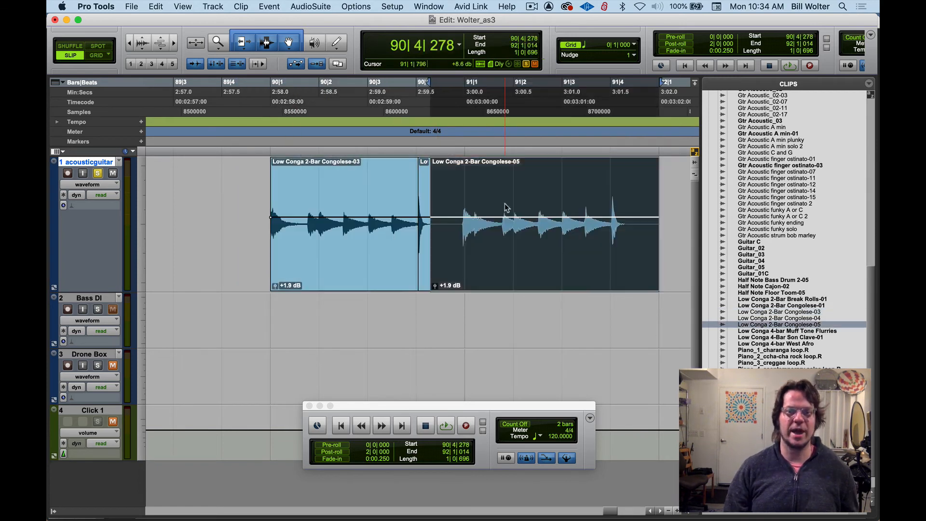
key(super+z)
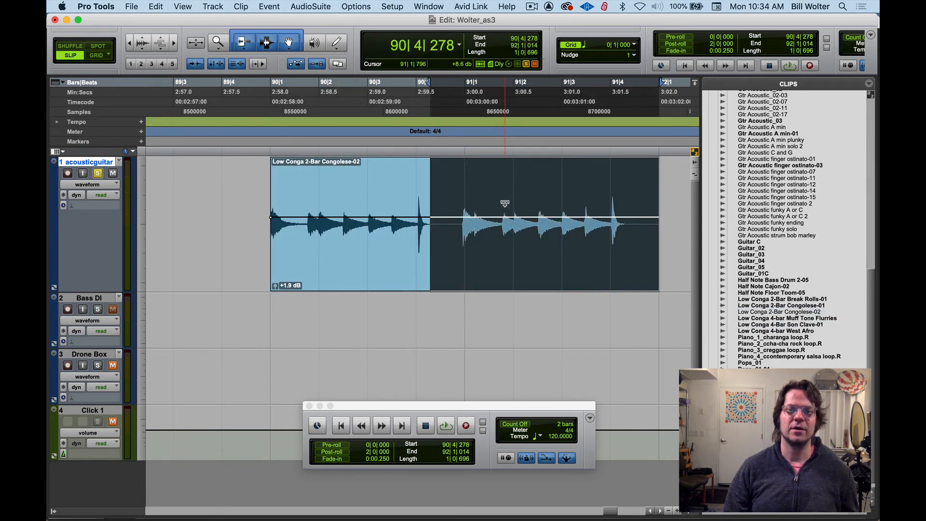
Select the loud conga hit from 90|4|045 to 90|4|265 in the Low Conga clip and play it
click(415, 192)
key(super+])
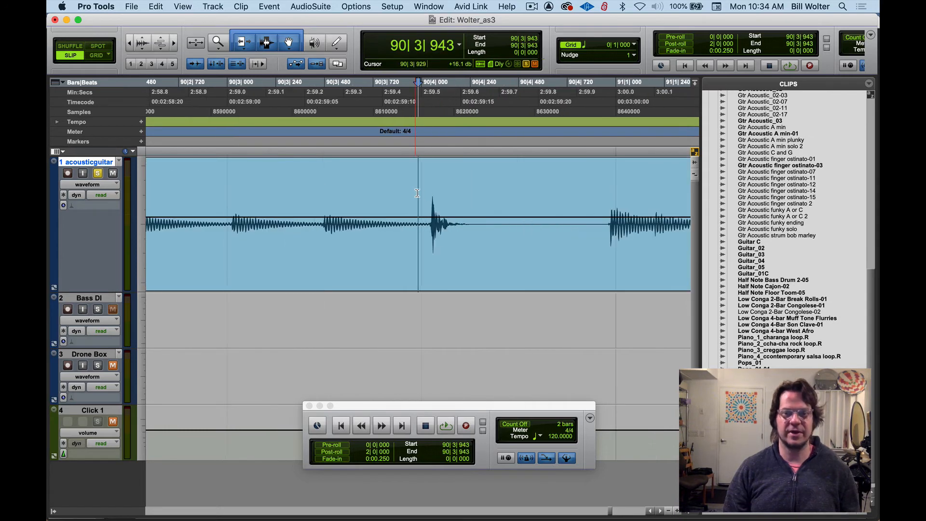
key(super+])
drag(443, 190, 531, 211)
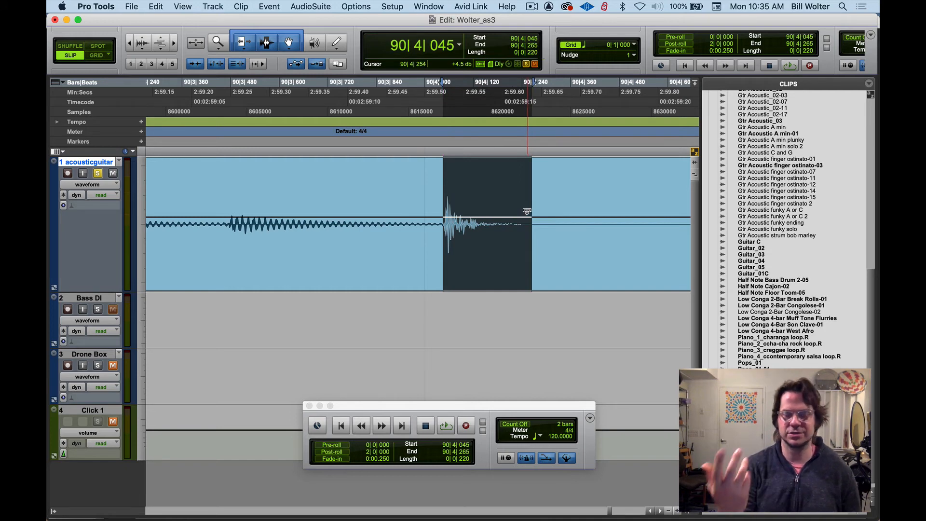
key(space)
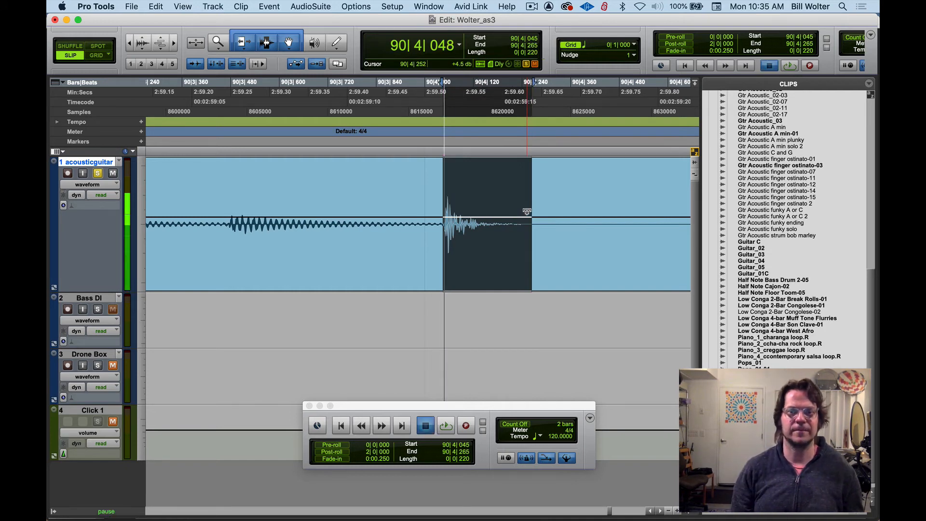
key(space)
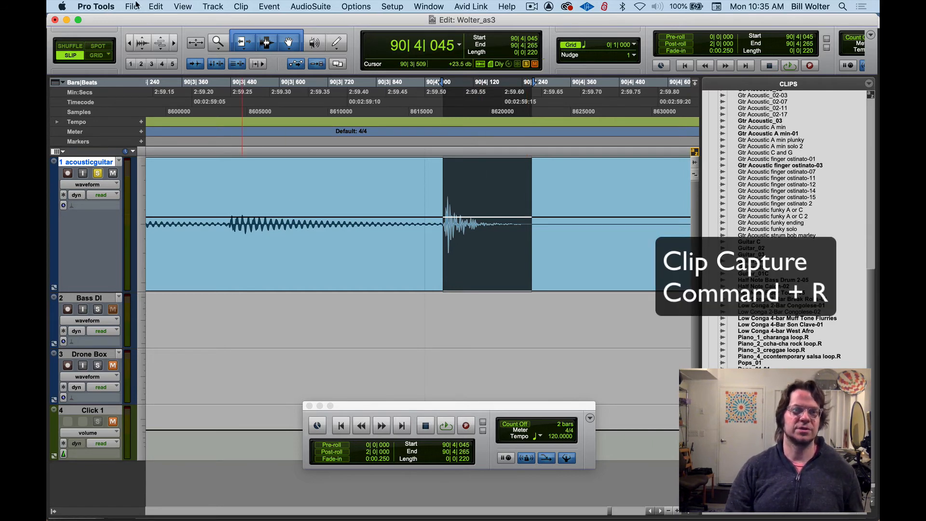
Capture the selected hit as a new clip named Conga hit 01
click(241, 6)
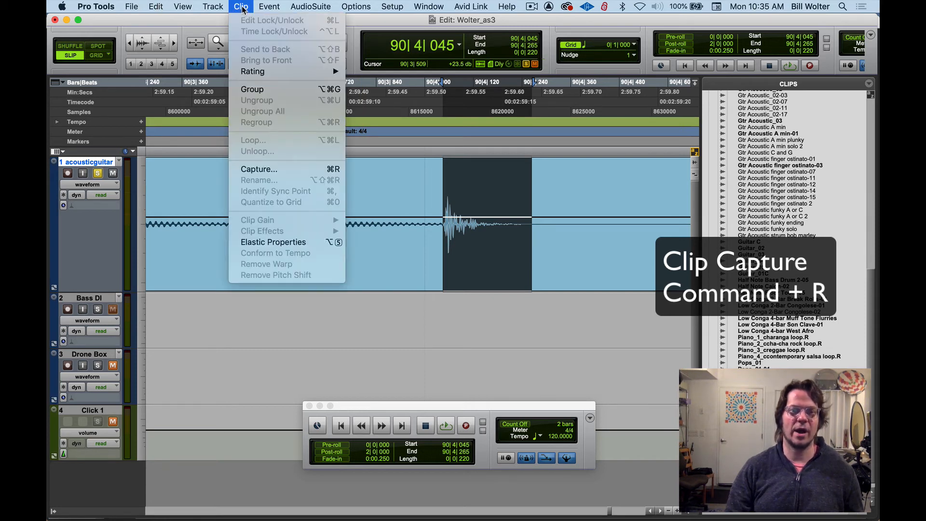
click(298, 170)
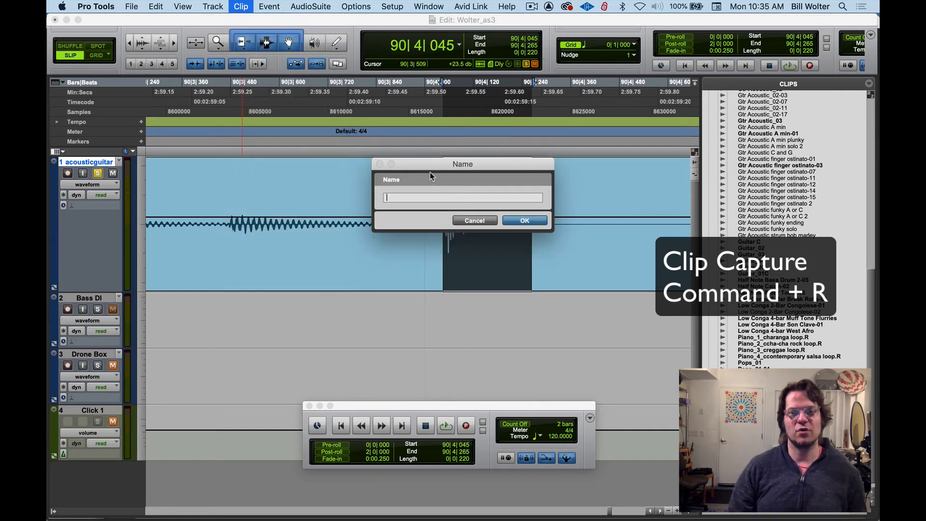
drag(430, 169, 351, 303)
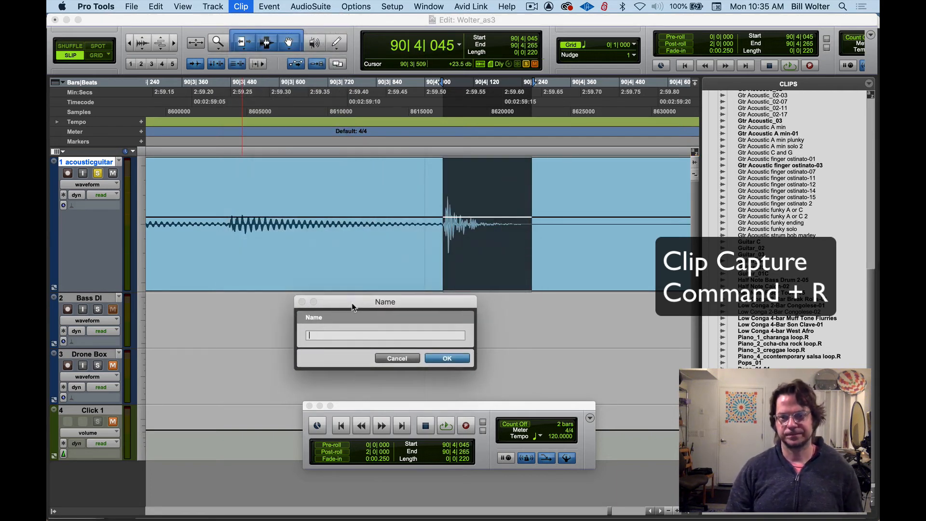
text(Conga hit 01)
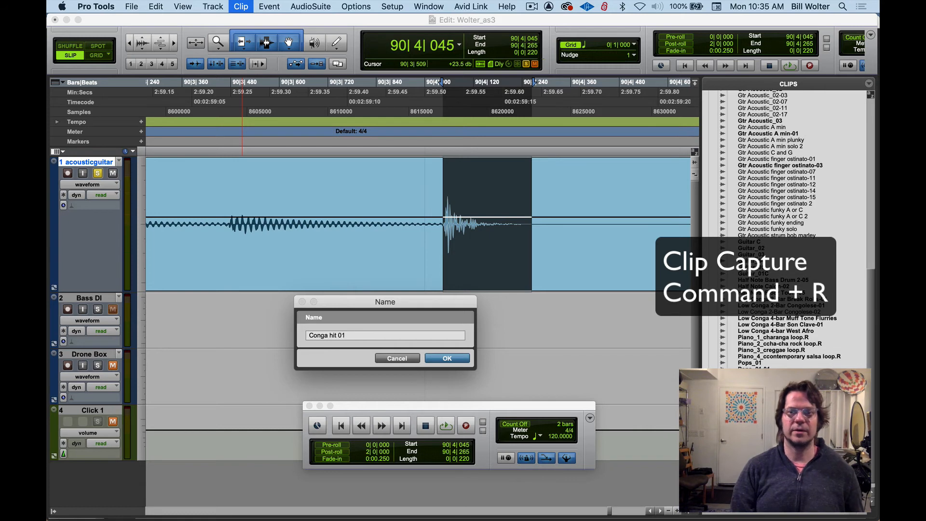
key(Return)
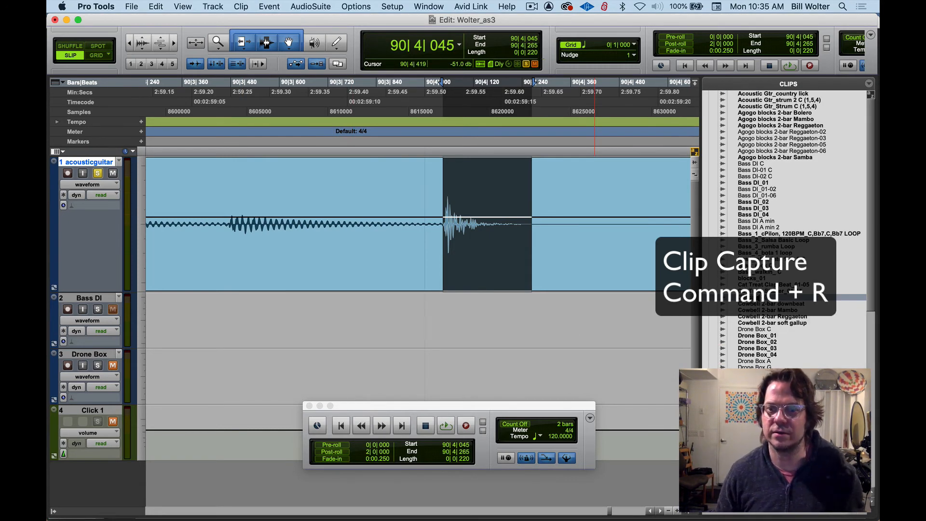
Audition several agogo and bass clips from the clip list, including Agogo blocks 2-bar Reggaeton-06, Bass DI_01 and Bass_3_rumba Loop
alt+click(765, 119)
alt+click(756, 150)
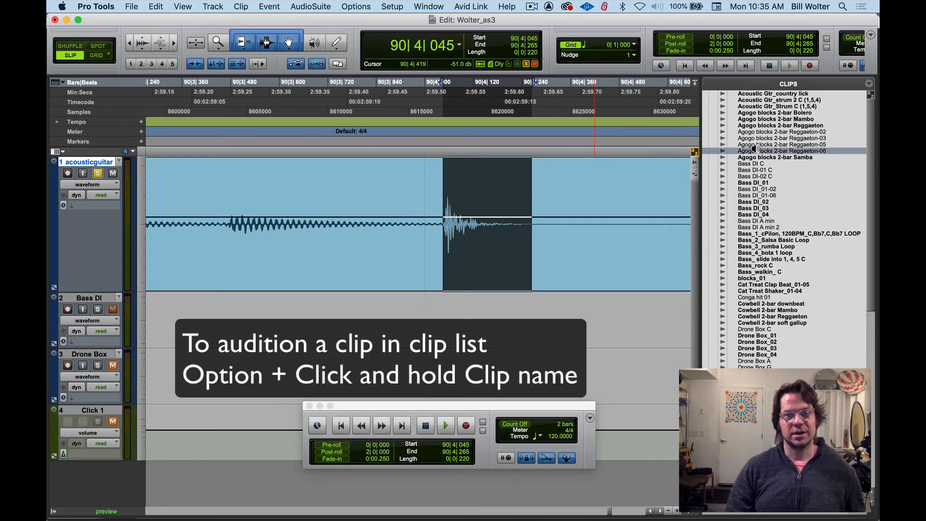
alt+click(756, 195)
alt+click(750, 182)
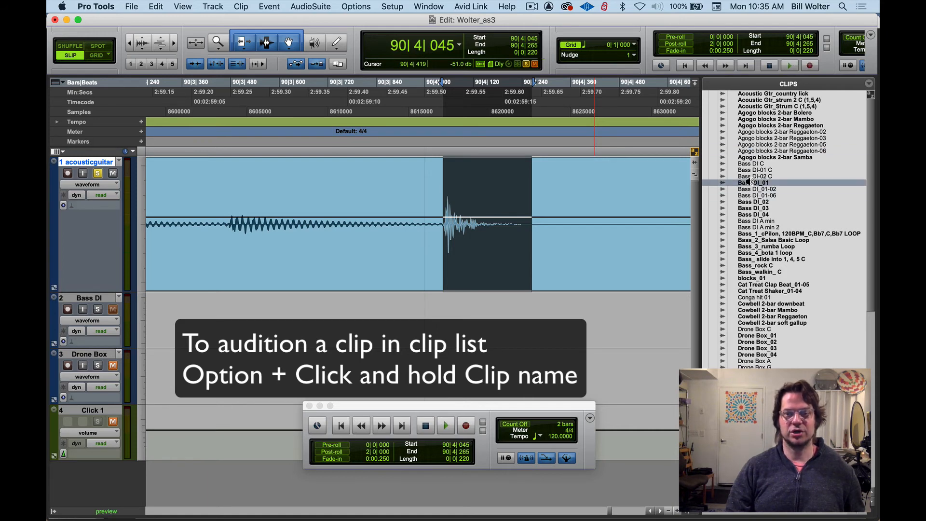
alt+click(761, 228)
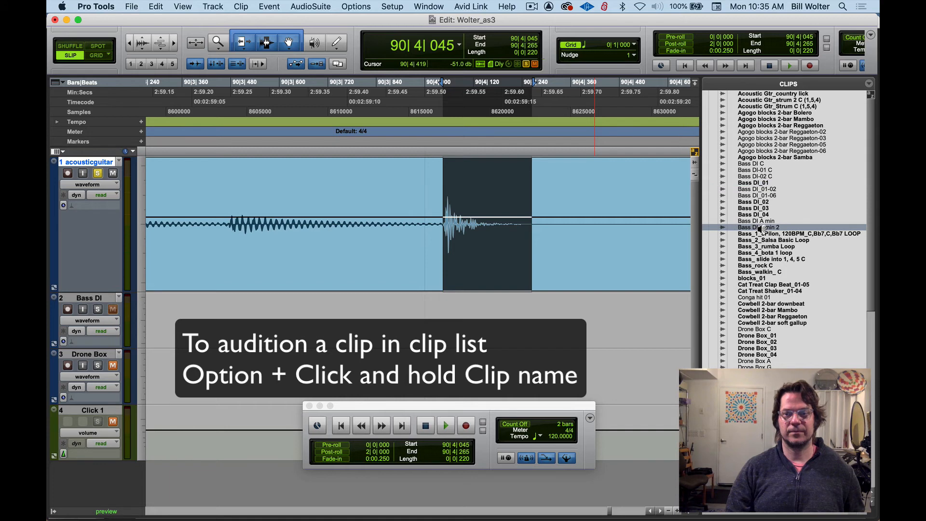
alt+click(763, 246)
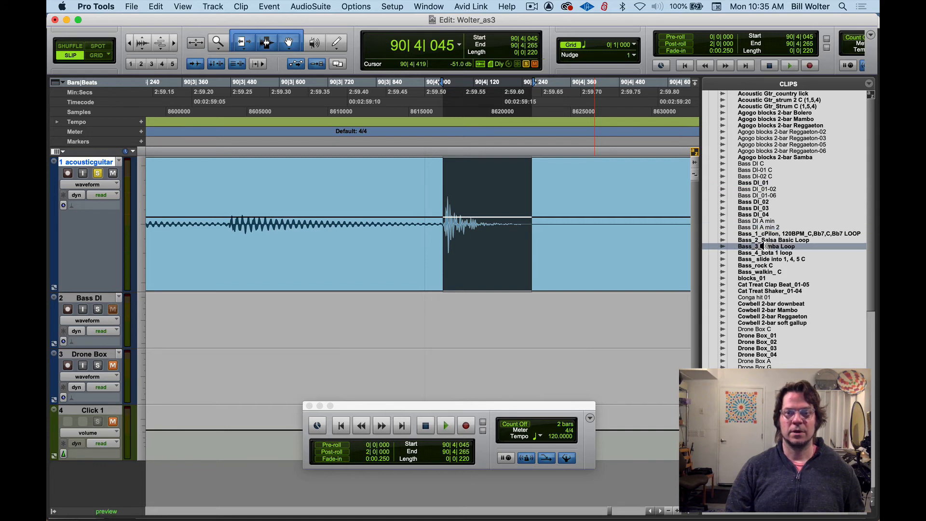
Play the Low Conga clip from just before its last hit and from 90|3|818
key(super+shift+l)
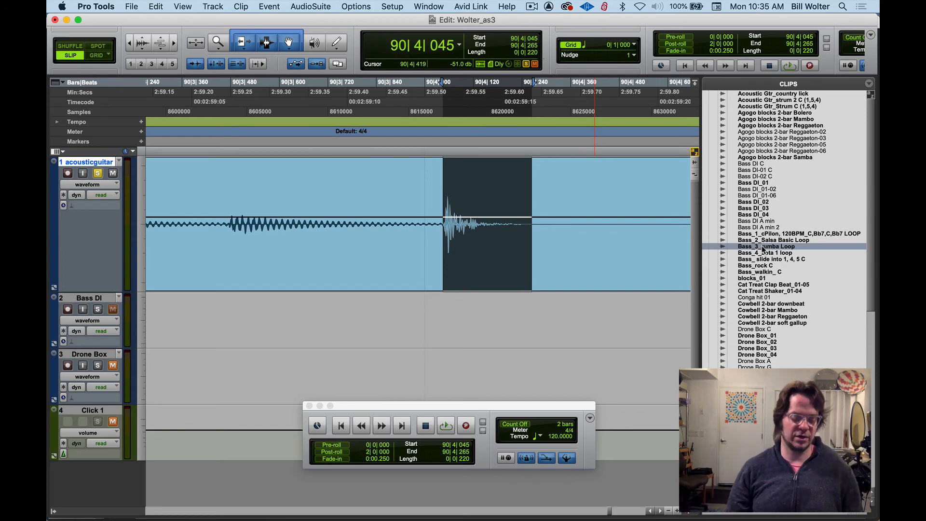
key(t)
key(t)
key(r)
key(r)
key(r)
key(r)
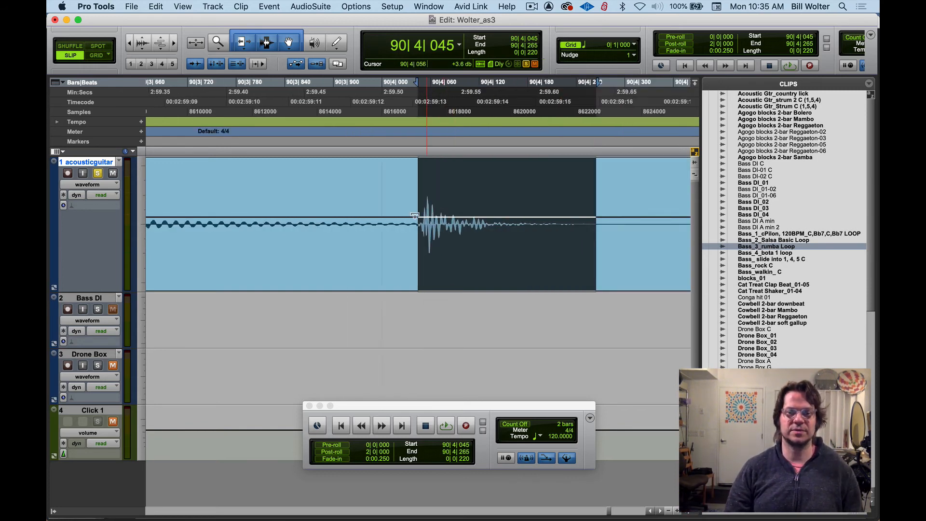
key(r)
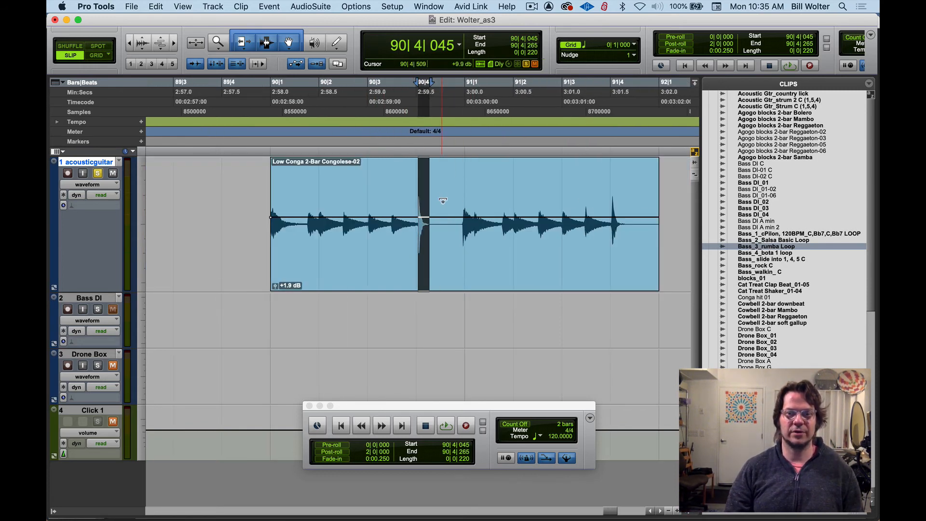
click(607, 200)
key(space)
key(space)
click(409, 192)
key(space)
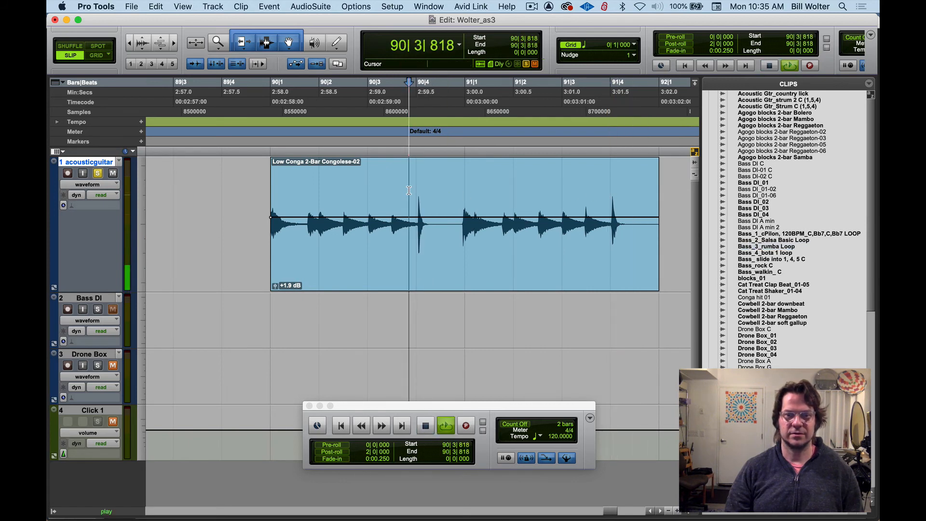
key(space)
key(space)
key(space)
Play the Low Conga clip from 90|1|713 through its end
click(306, 193)
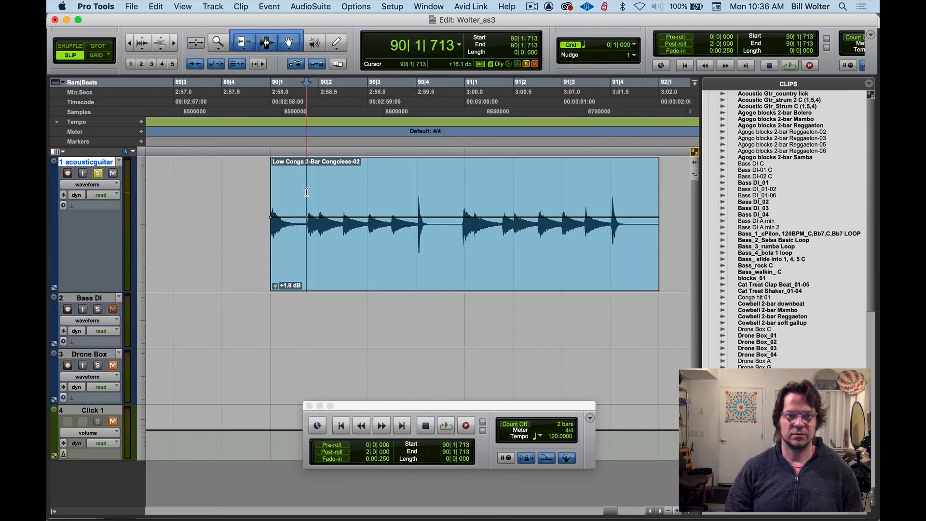
key(space)
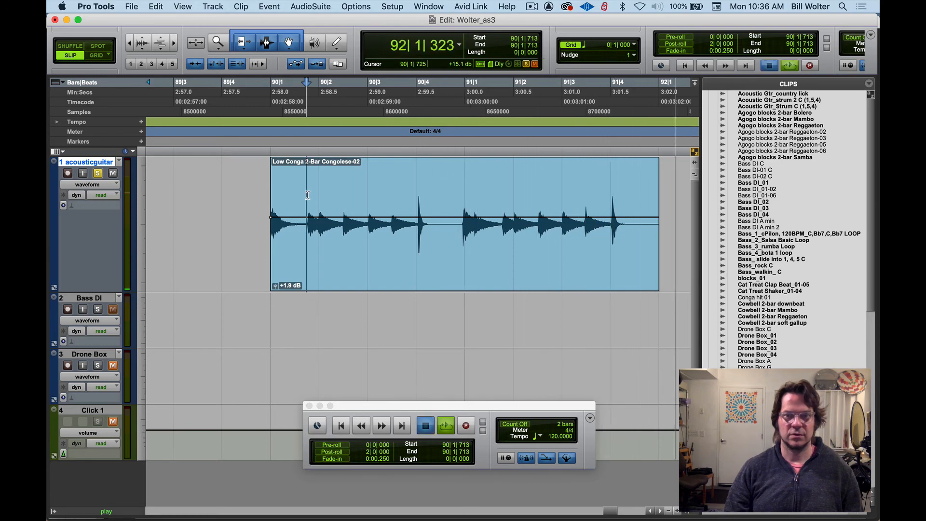
key(space)
key(space)
key(space)
Select the second-to-last conga hit from 91|3|449 to 91|4|021 and play it
click(583, 198)
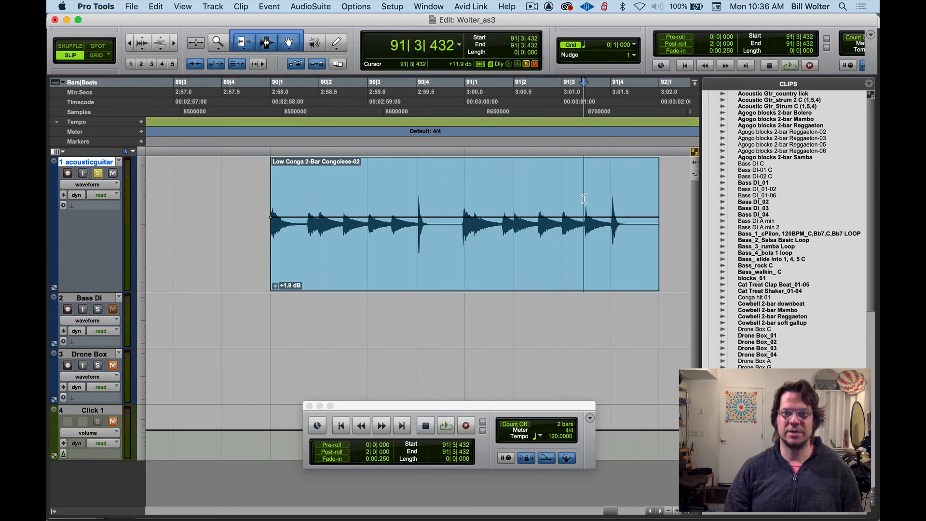
key(super+bracketright)
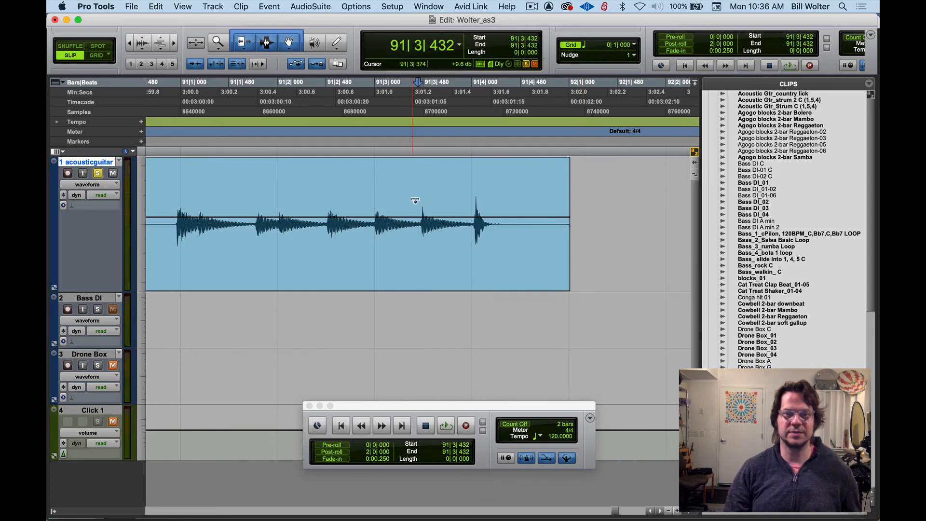
drag(420, 199, 472, 259)
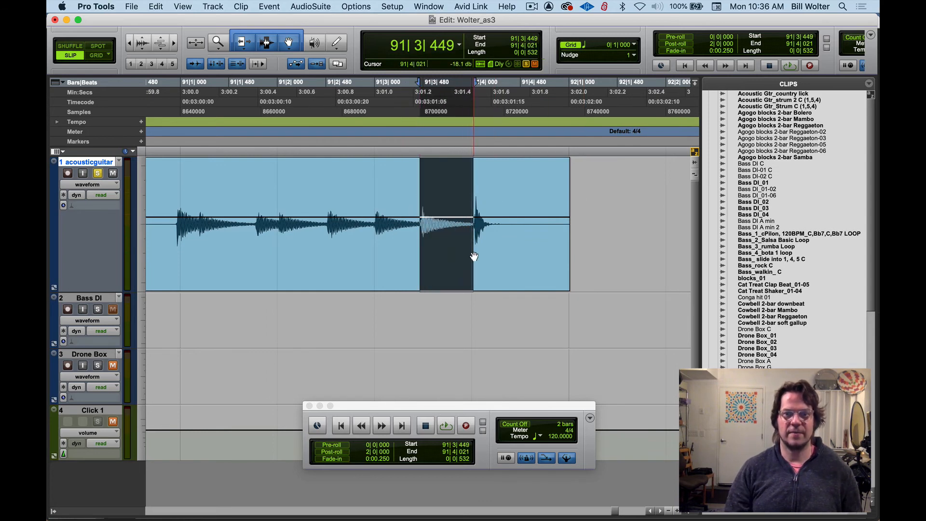
key(space)
Extend or trim the selection's start to 91|3|462 at the hit's attack, and inspect both edges of the selection
key(super+bracketright)
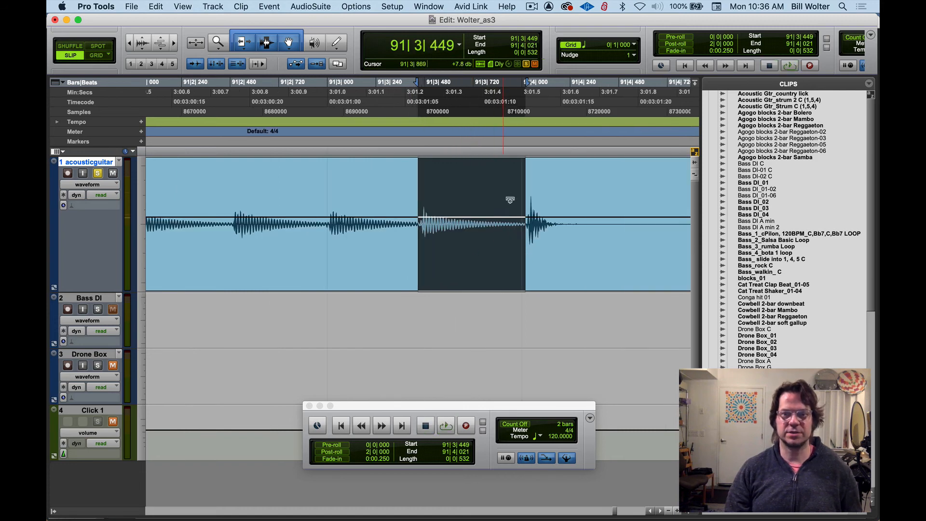
key(super+bracketright)
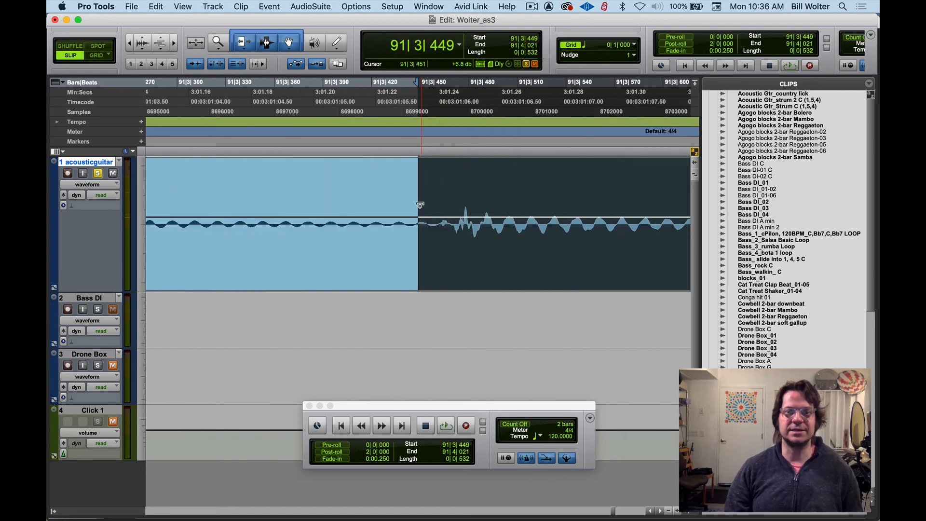
shift+click(425, 188)
drag(426, 187, 437, 192)
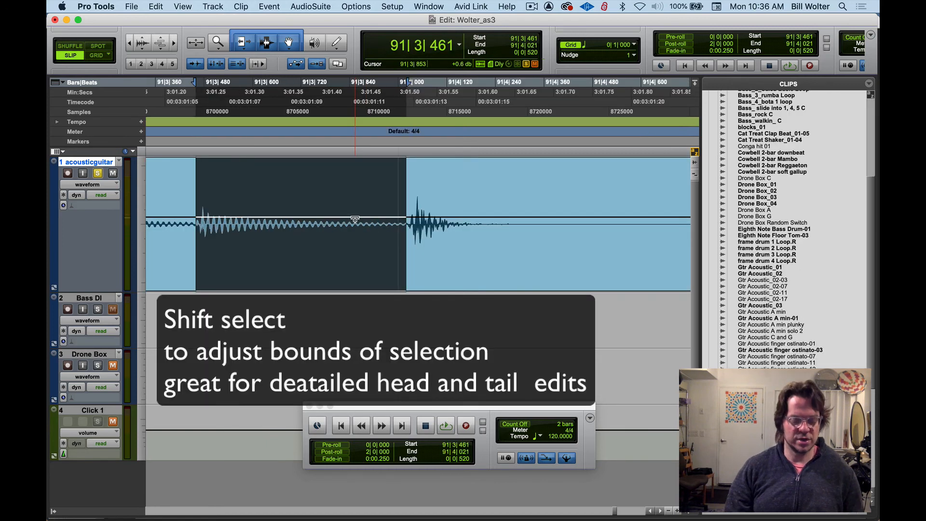
key(super+bracketleft)
key(super+bracketright)
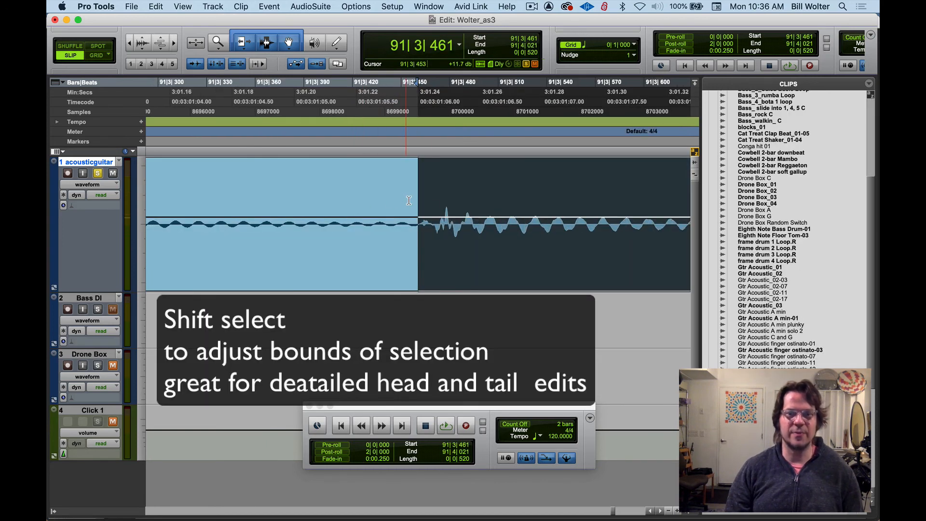
shift+click(390, 193)
drag(390, 193, 419, 196)
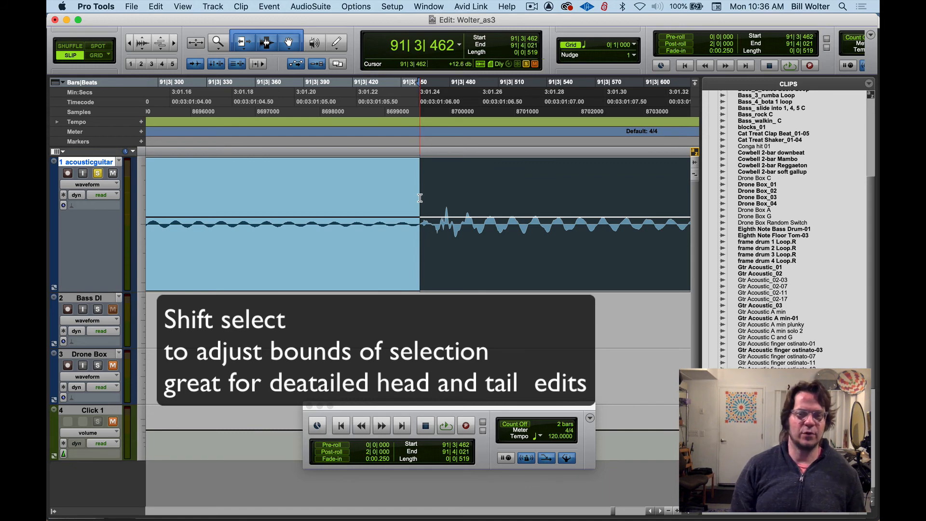
key(Left)
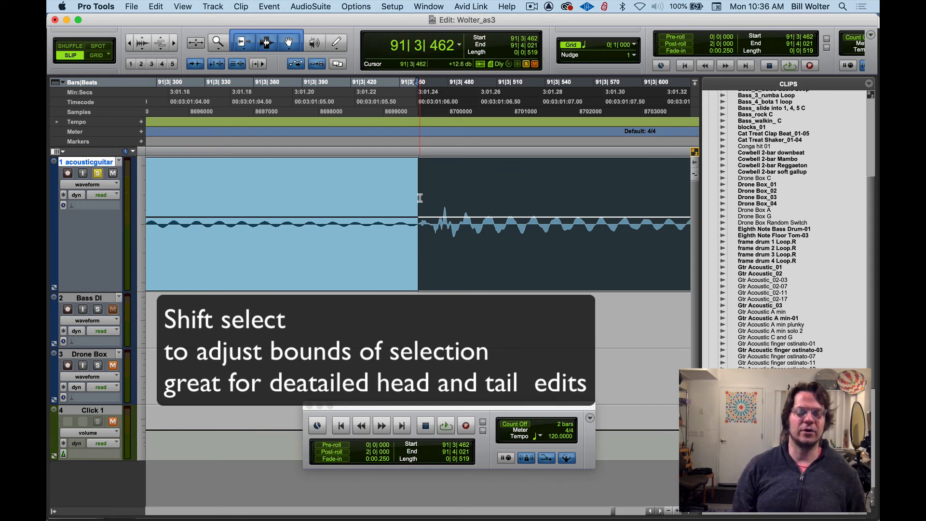
key(Right)
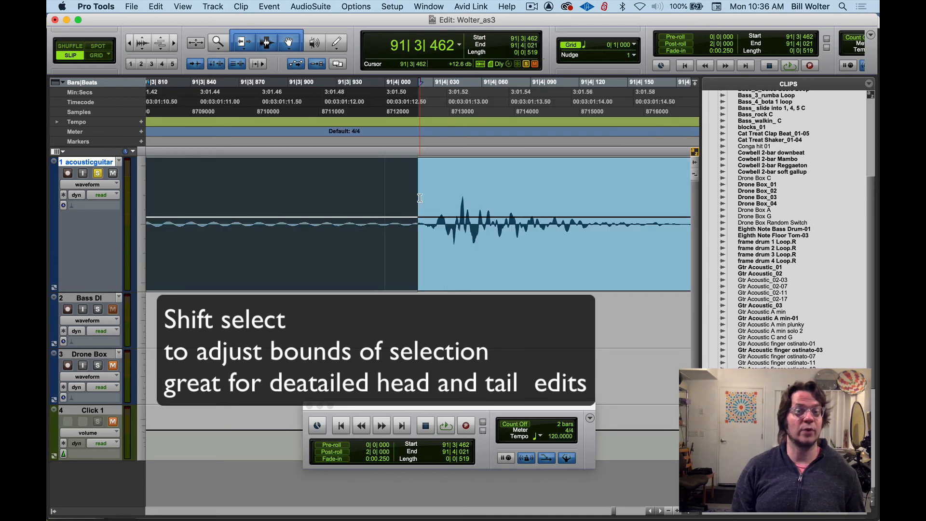
Move the selection's end to 91|4|025 at the next hit's attack, keeping its start at 91|3|462, and play the selection
key(Right)
key(Left)
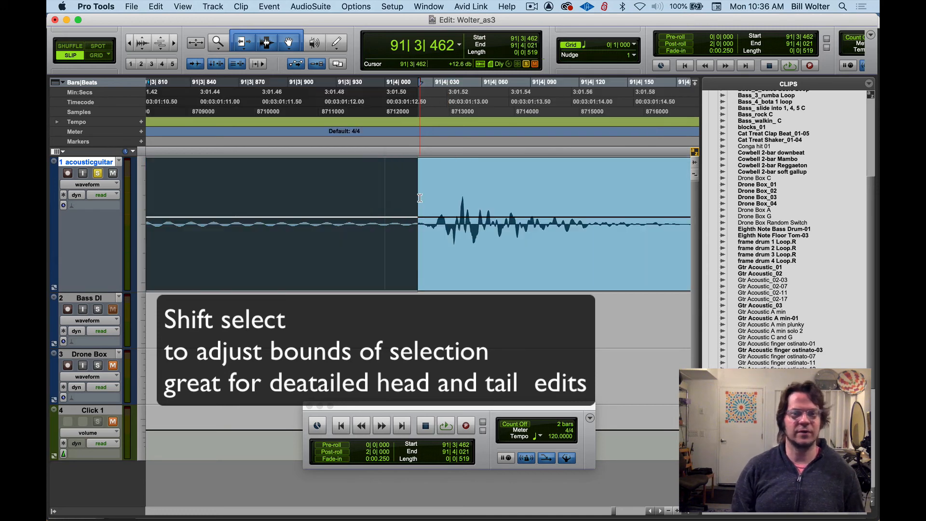
drag(416, 201, 424, 202)
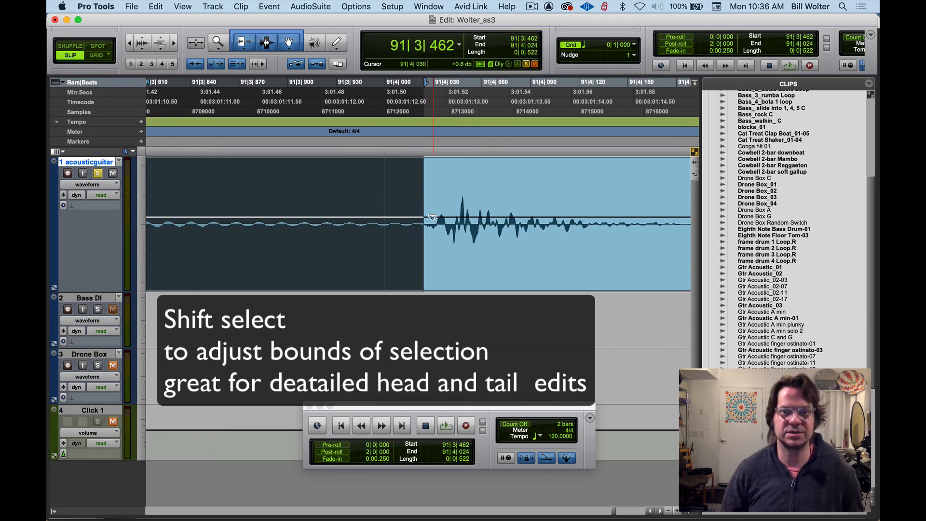
drag(424, 196, 424, 251)
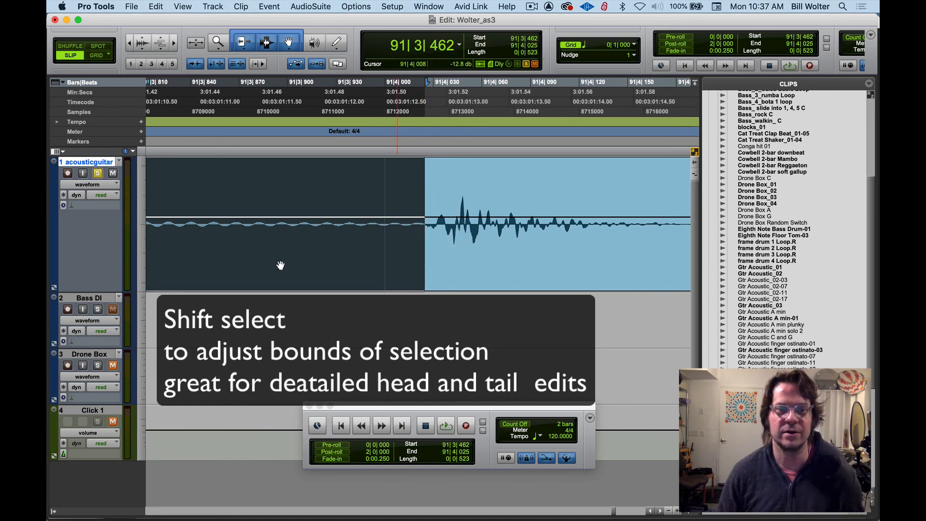
key(space)
key(space)
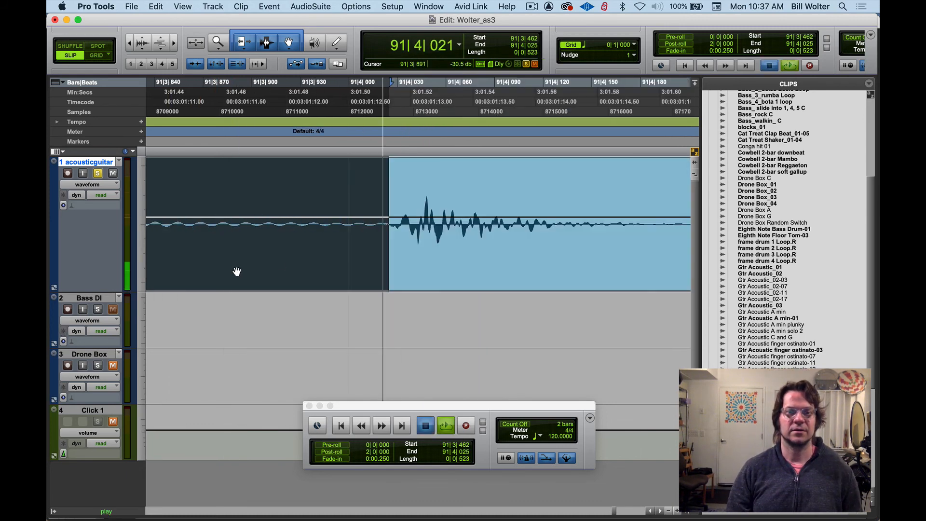
Capture the selected conga hit as a new clip named Conga hit 02
key(r)
key(r)
key(r)
key(r)
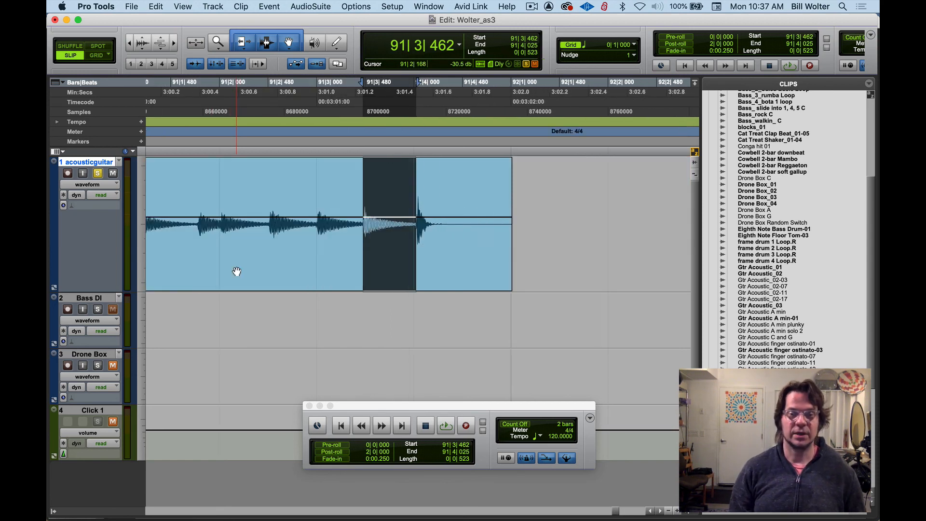
key(super+r)
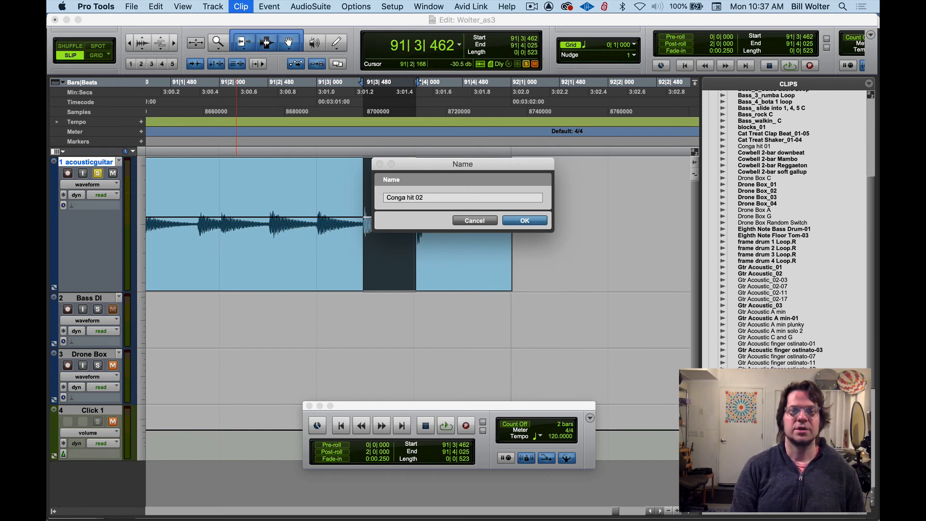
key(Return)
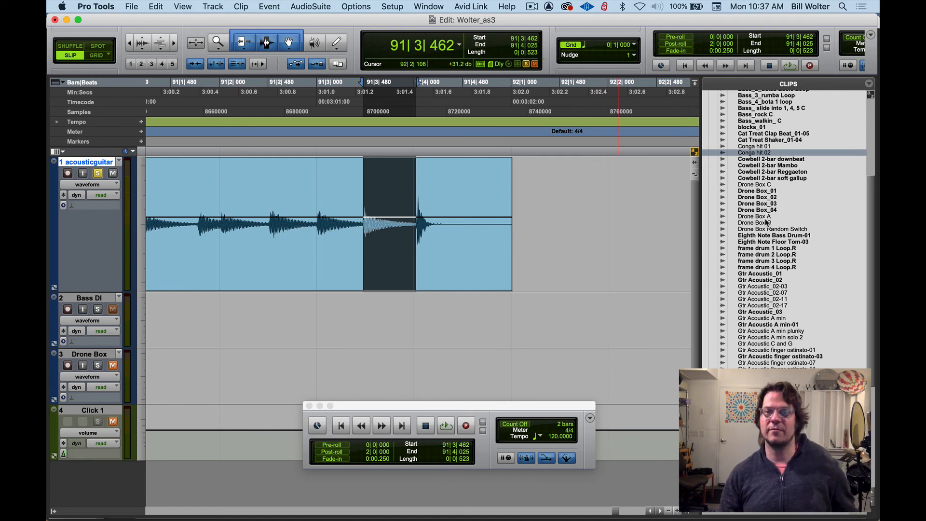
Audition the Conga hit 01, Conga hit 02 and Cowbell 2-bar downbeat clips from the clip list
click(761, 146)
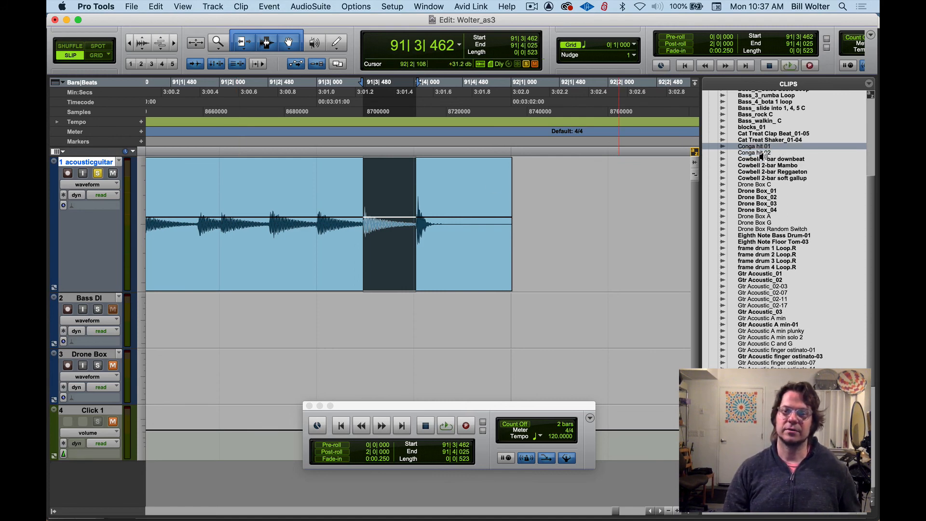
click(761, 153)
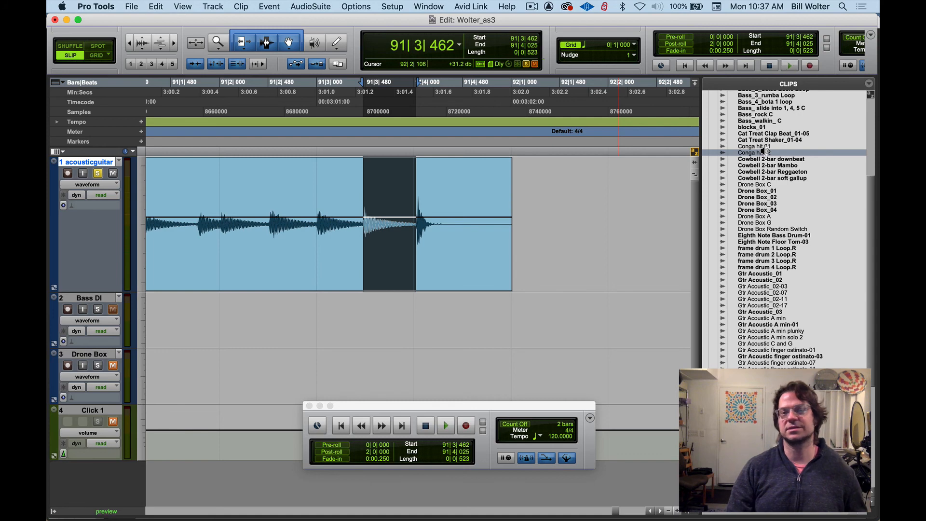
alt+click(765, 159)
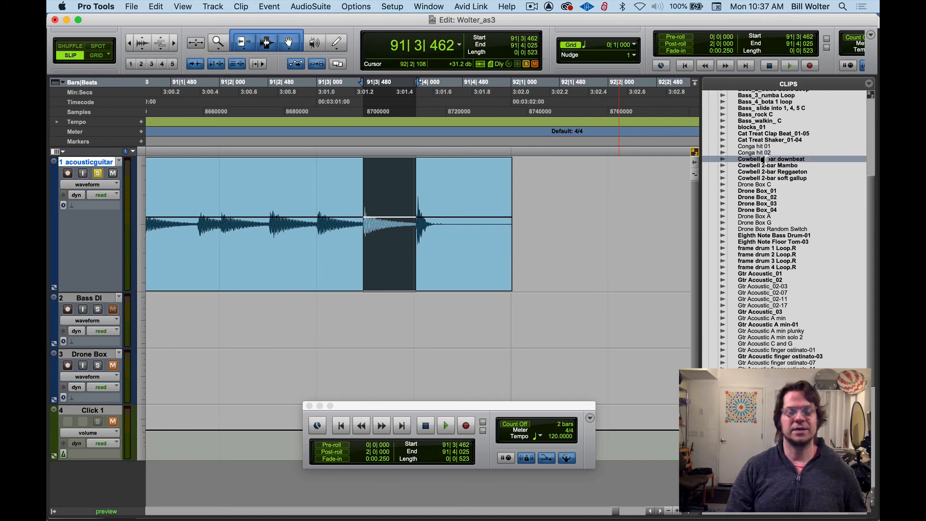
alt+click(765, 160)
alt+click(765, 160)
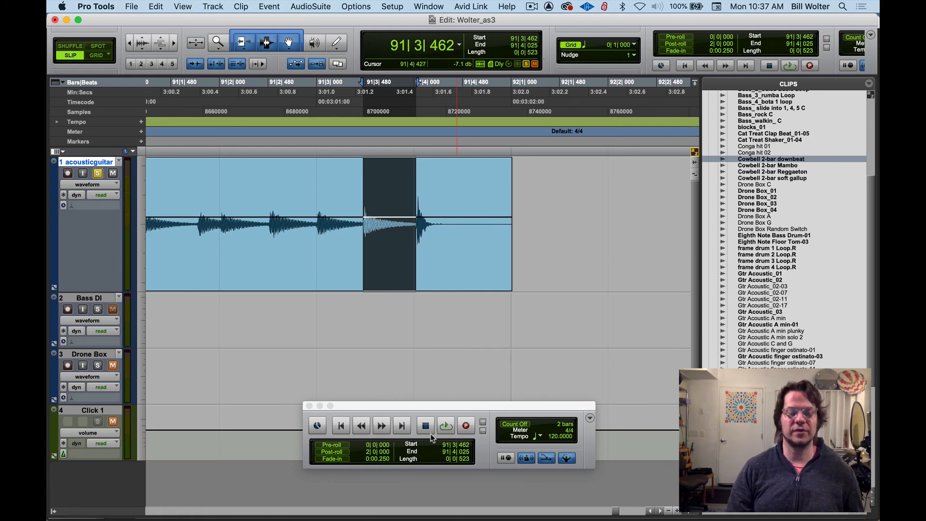
Select the whole Low Conga 2-Bar Congolese-02 clip, rename it low conga loop, and play it
key(r)
key(r)
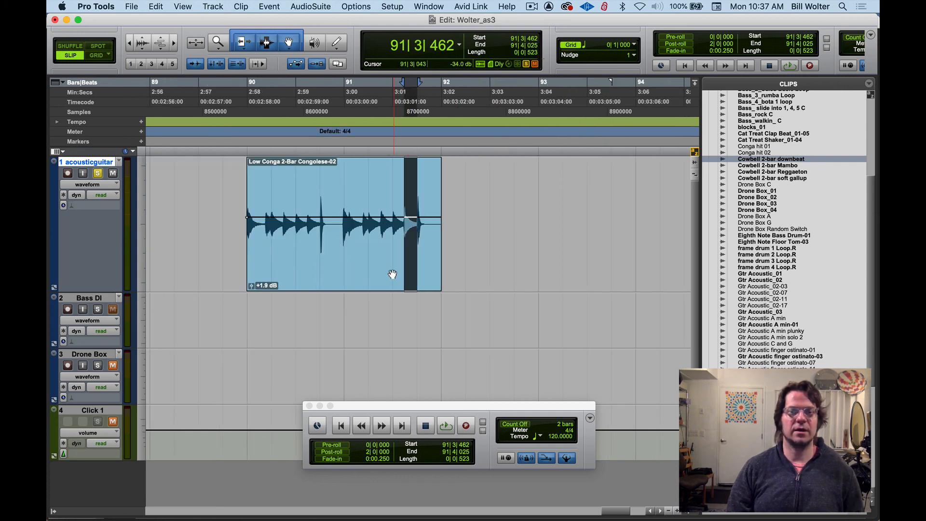
click(330, 270)
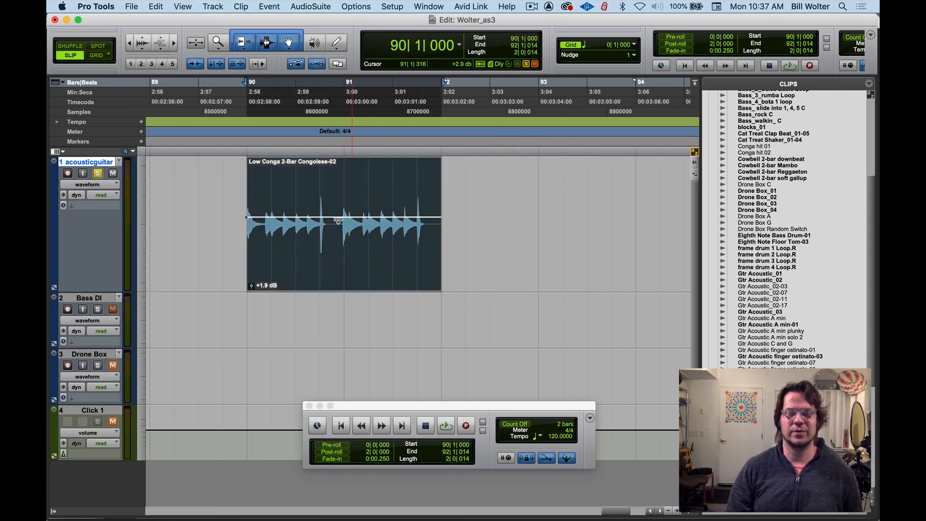
double_click(351, 267)
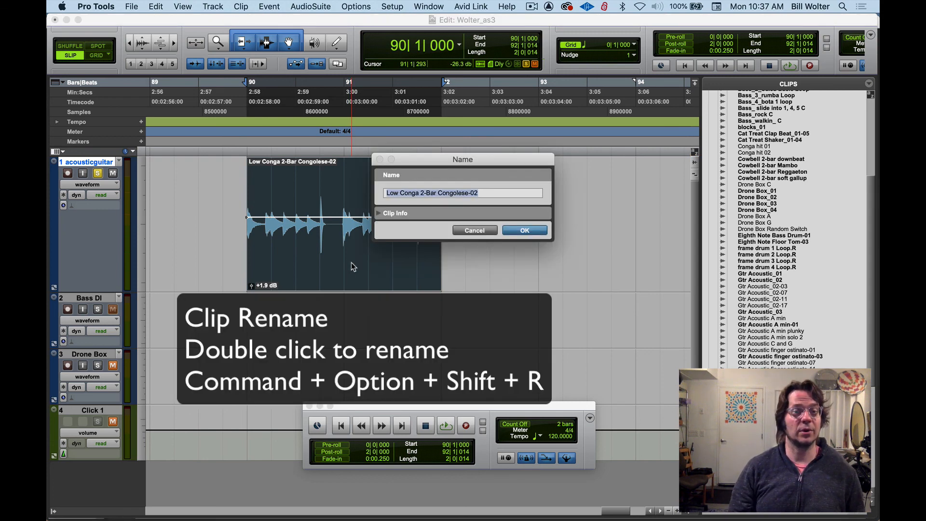
text(low conga loop)
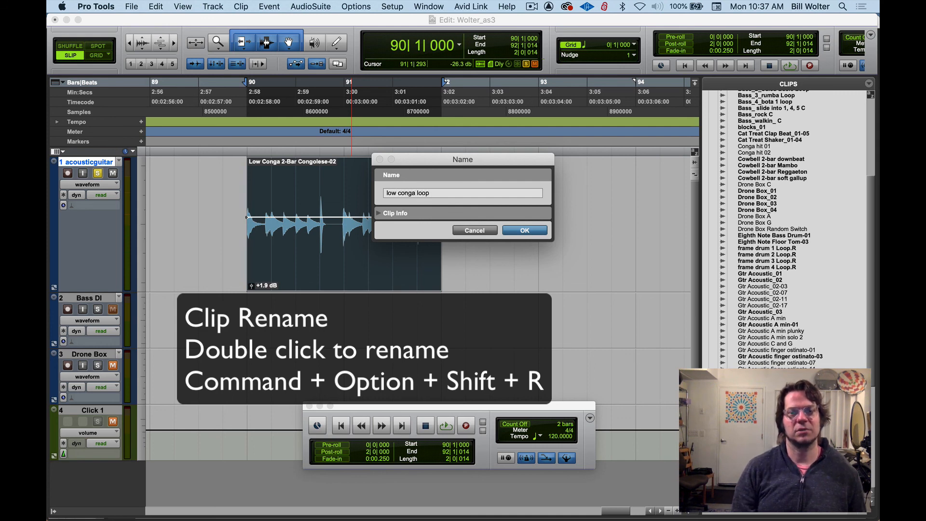
key(Return)
key(space)
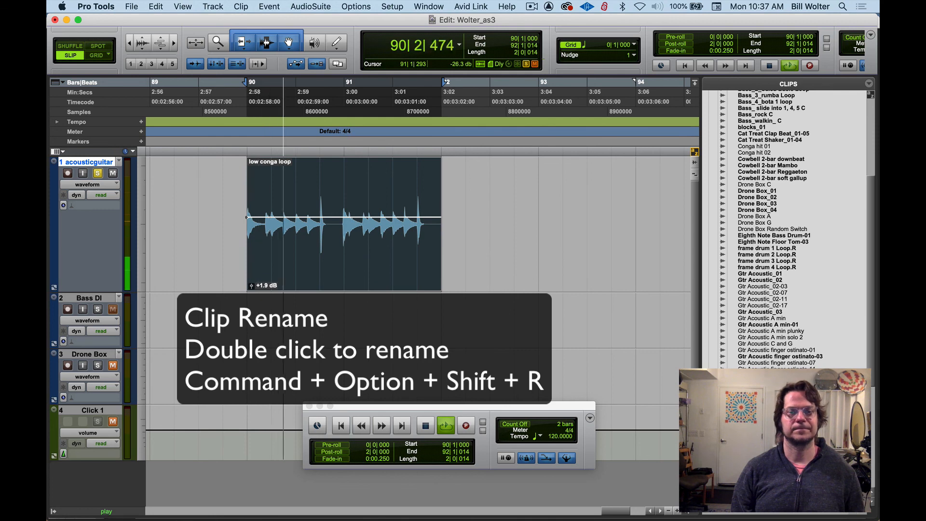
key(space)
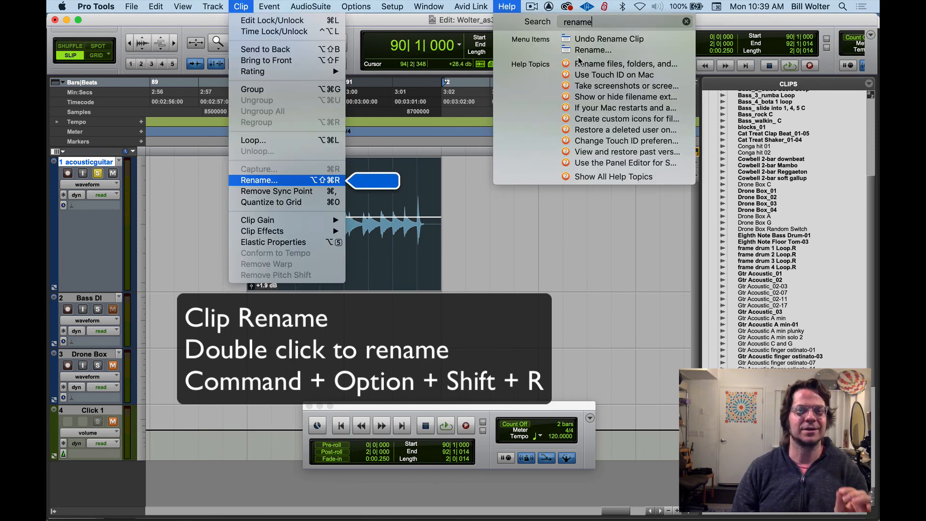
Dismiss the help search, then open the low conga loop clip's rename dialog twice, cancelling it each time
click(555, 302)
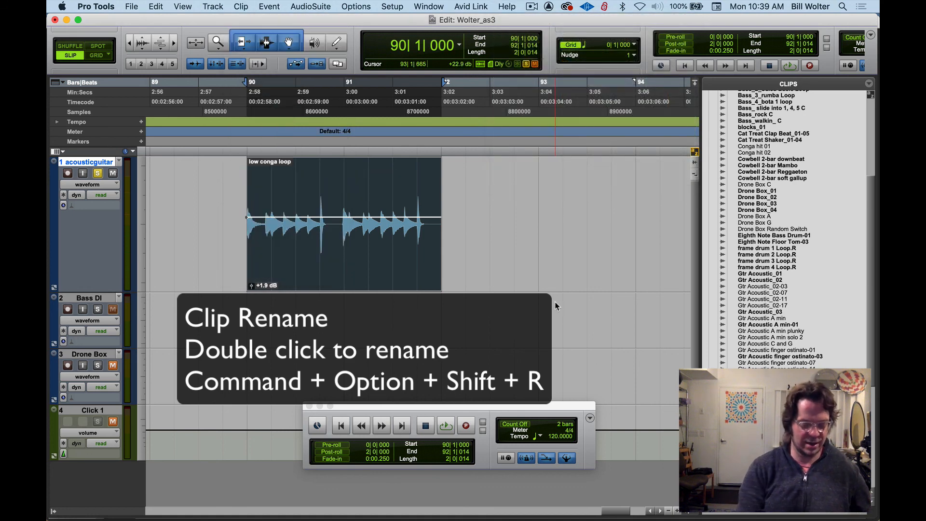
key(super+alt+shift+r)
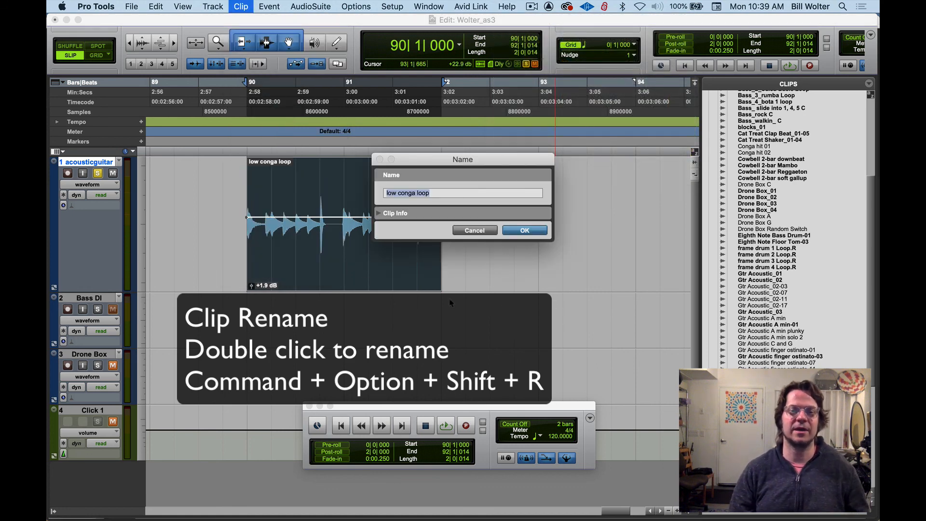
key(Escape)
double_click(352, 265)
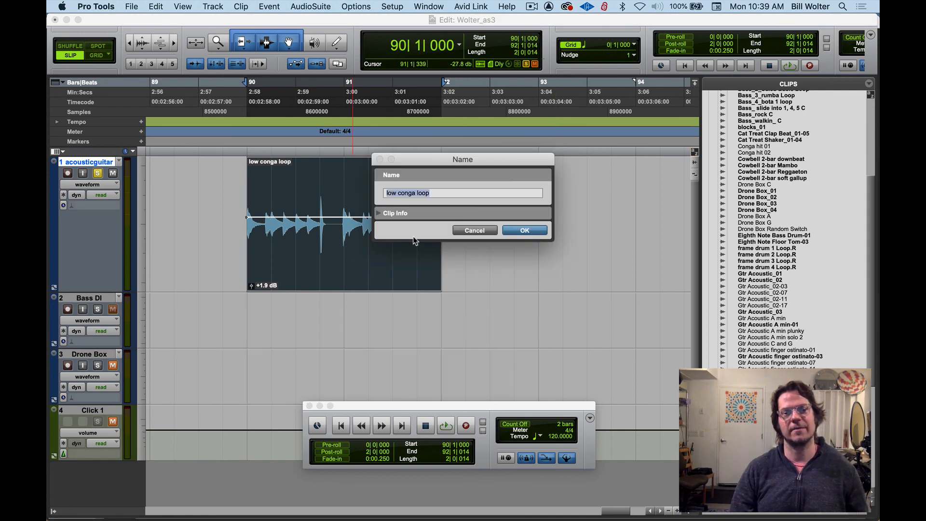
key(Escape)
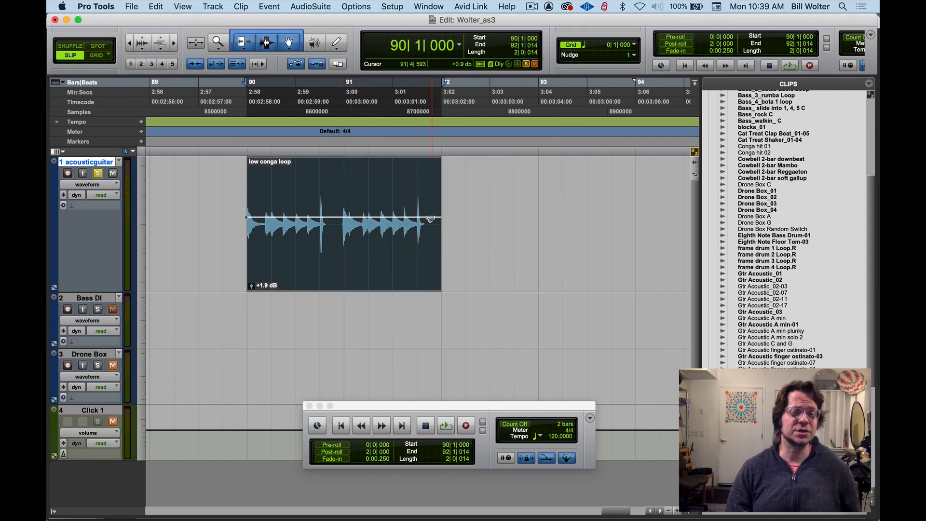